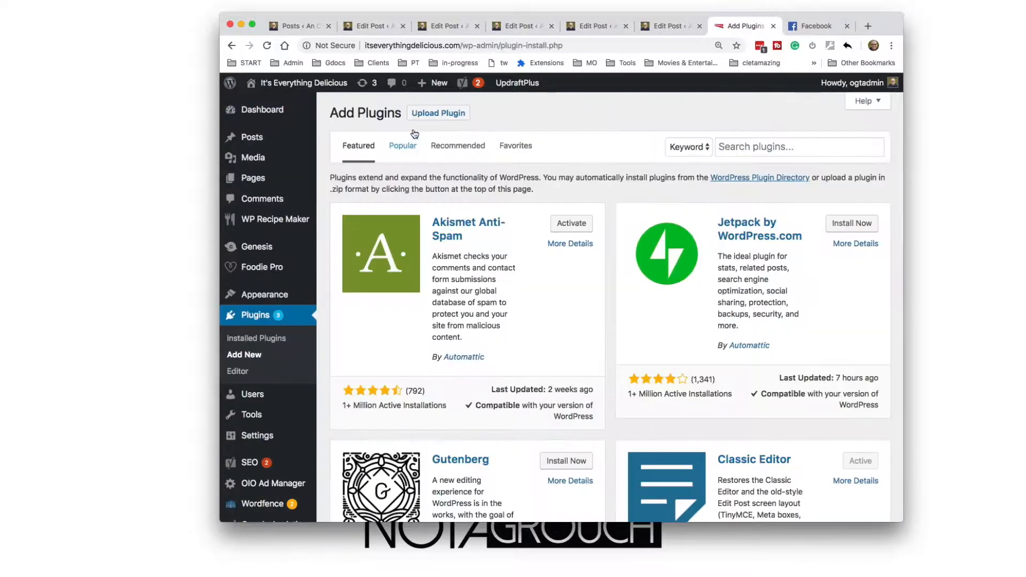
pyautogui.click(439, 113)
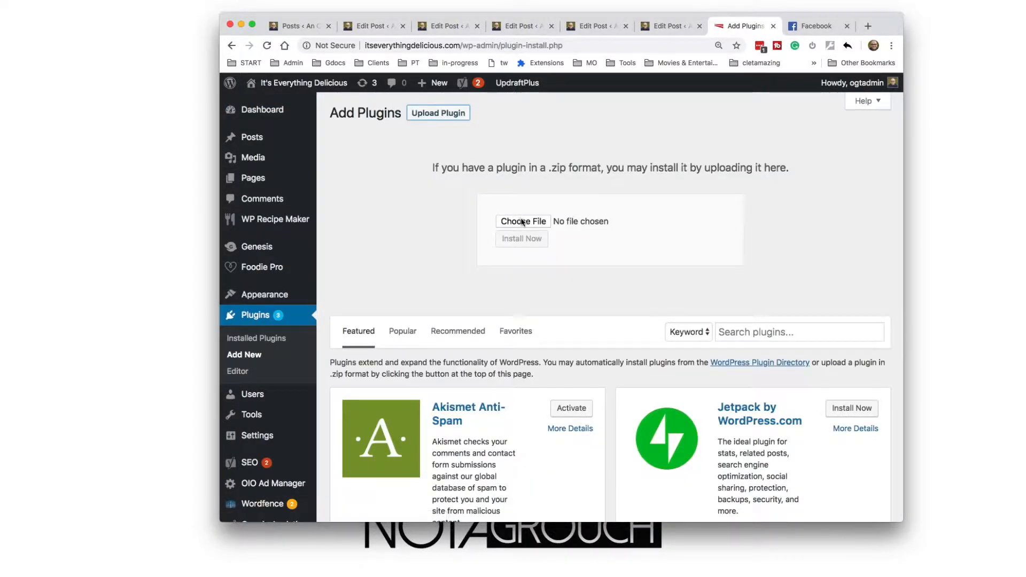
pyautogui.click(505, 222)
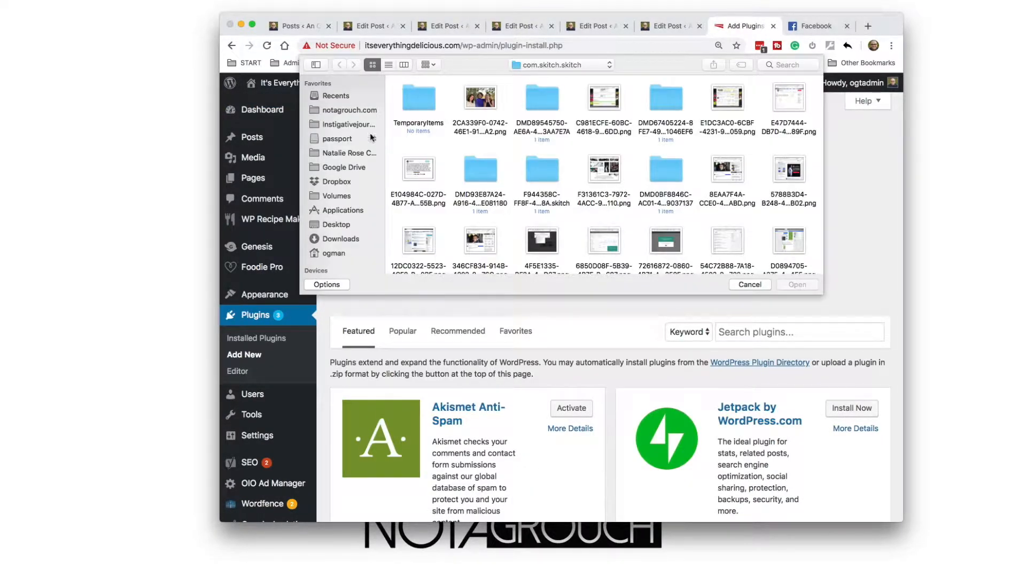
pyautogui.press('Escape')
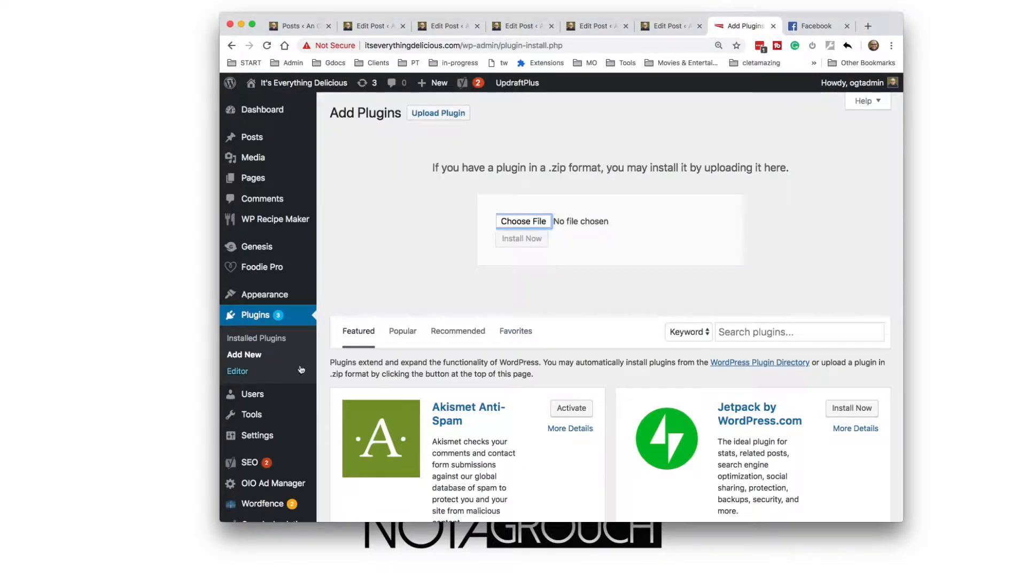
# Filter the installed plugins to the active ones and locate OIO Ad Manager and its admin pages
pyautogui.click(278, 342)
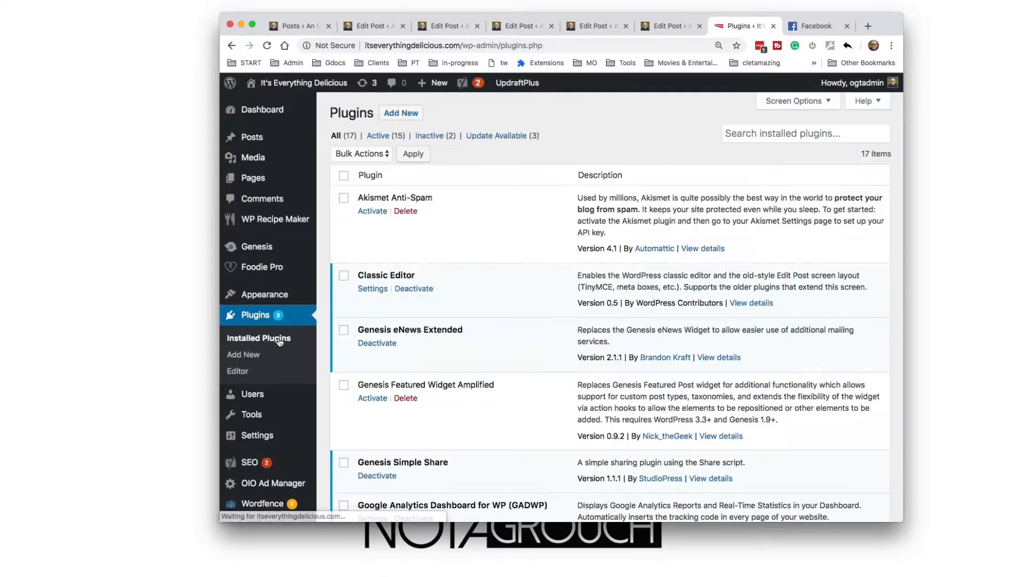
pyautogui.scroll(-6, 415, 362)
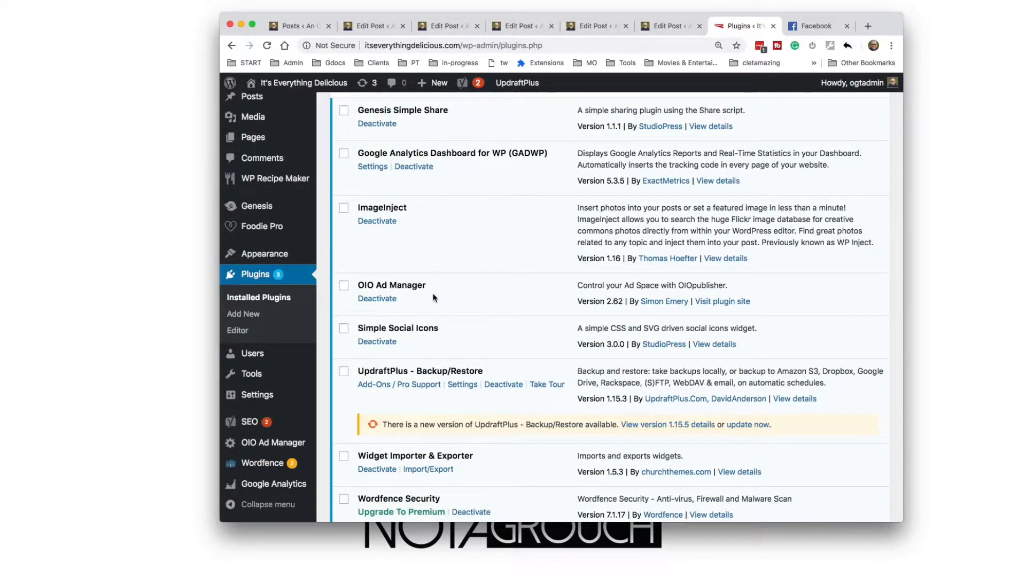
pyautogui.scroll(7, 434, 298)
pyautogui.click(383, 134)
pyautogui.scroll(-5, 399, 288)
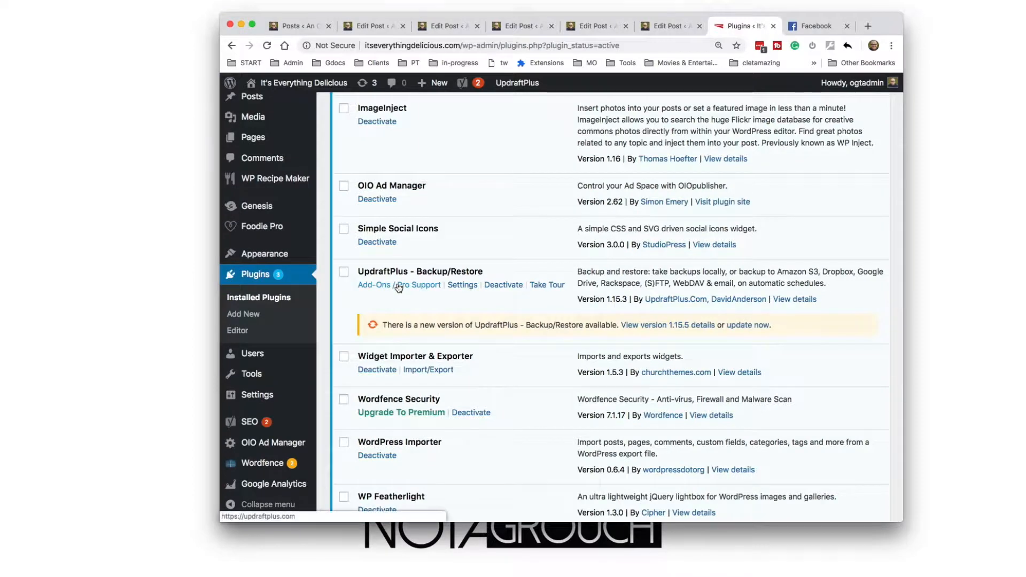
pyautogui.scroll(1, 398, 287)
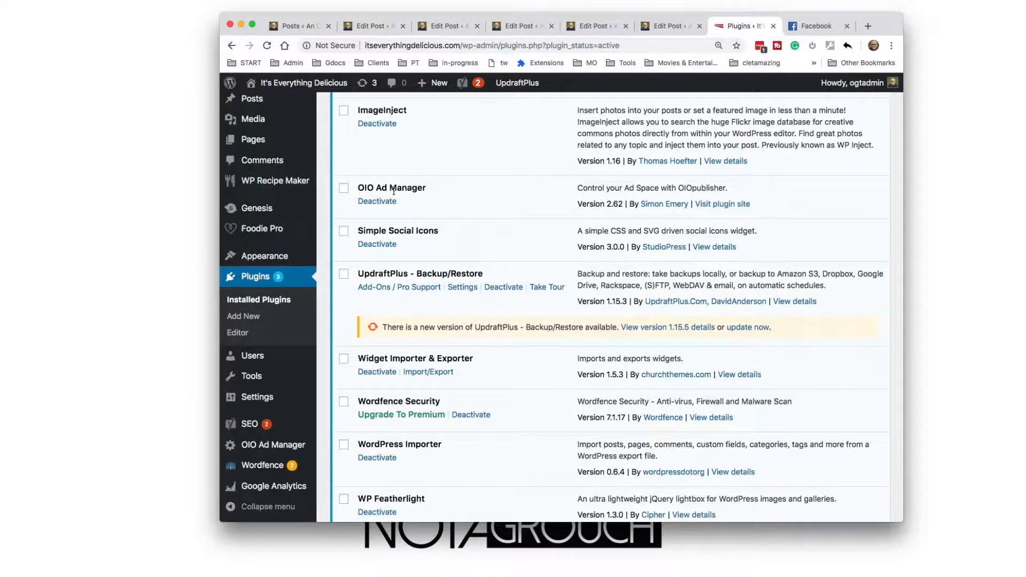
pyautogui.scroll(-4, 248, 374)
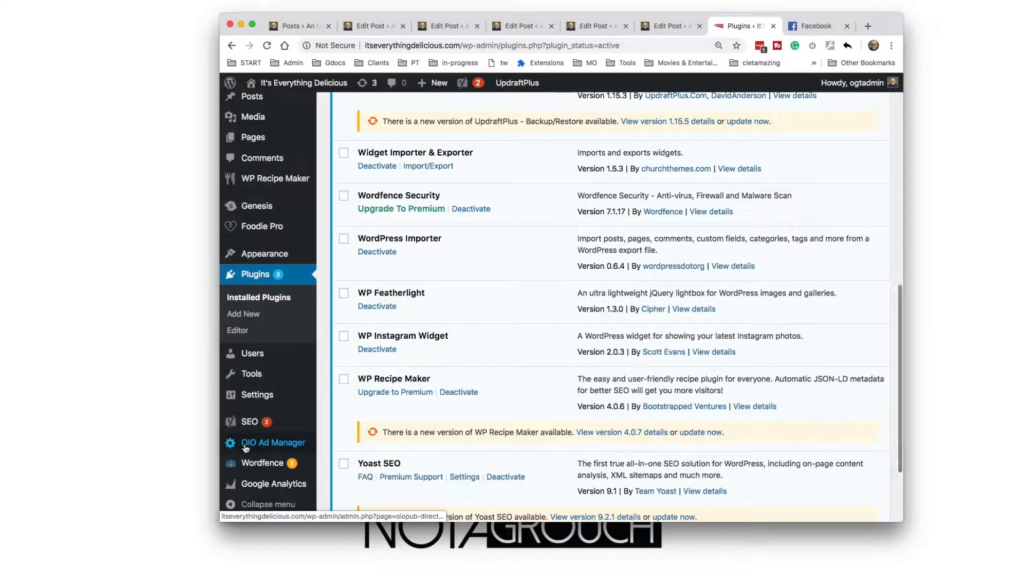
pyautogui.moveTo(272, 448)
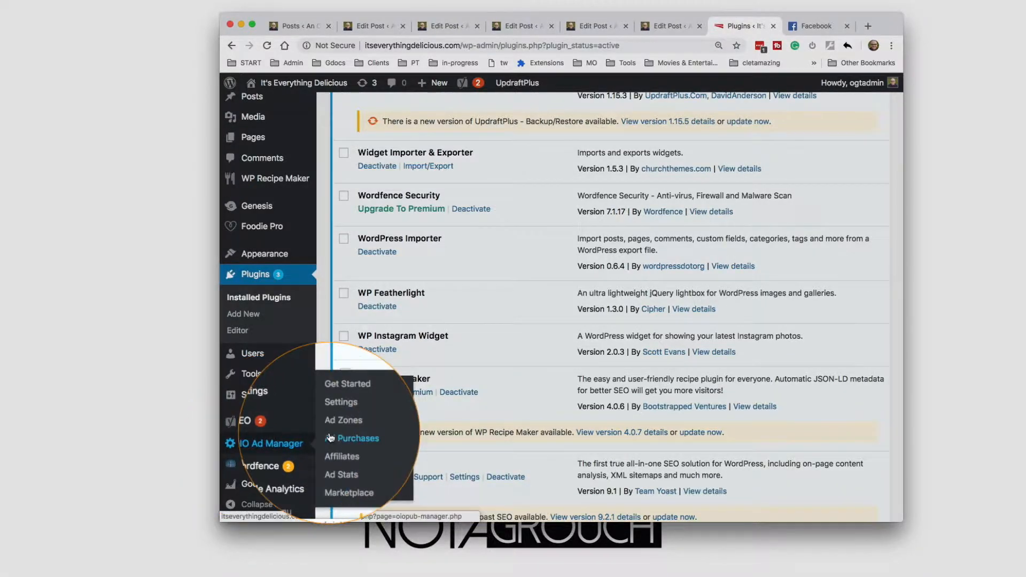
# Open the live site in a new tab and examine the ad placeholders in the homepage sidebar
pyautogui.keyDown('super'); pyautogui.click(284, 100); pyautogui.keyUp('super')
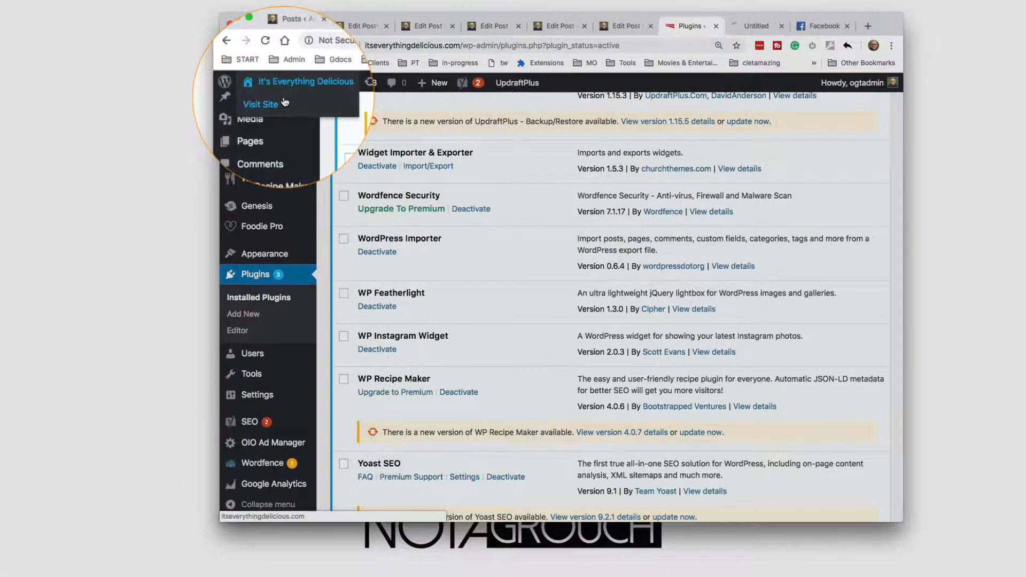
pyautogui.click(754, 26)
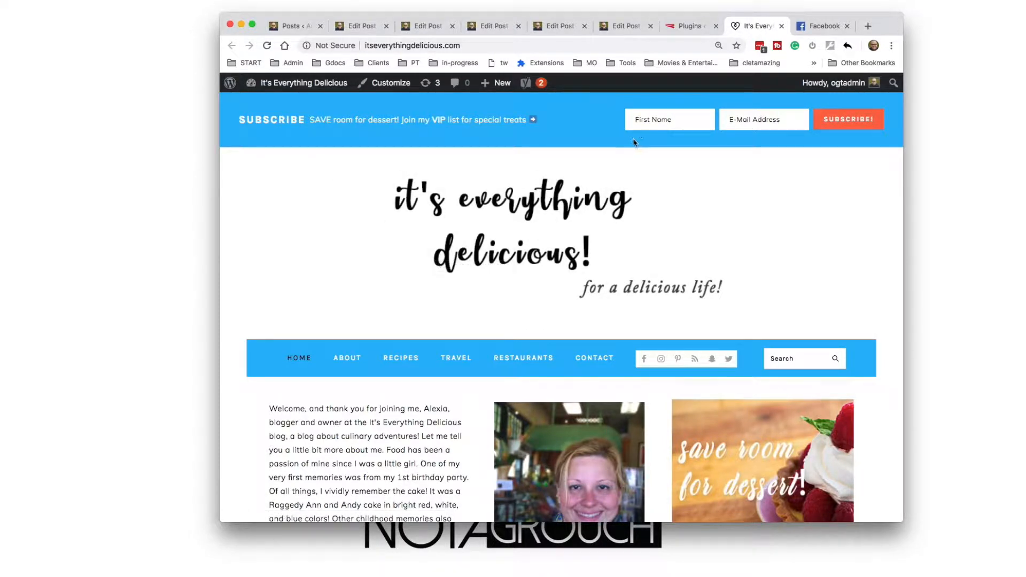
pyautogui.scroll(-4, 469, 265)
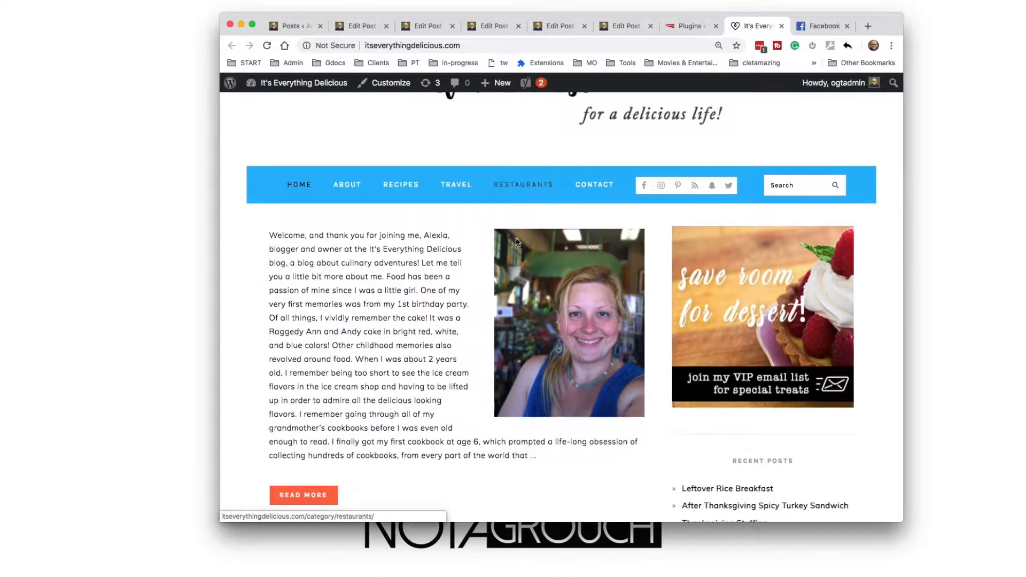
pyautogui.scroll(-9, 713, 296)
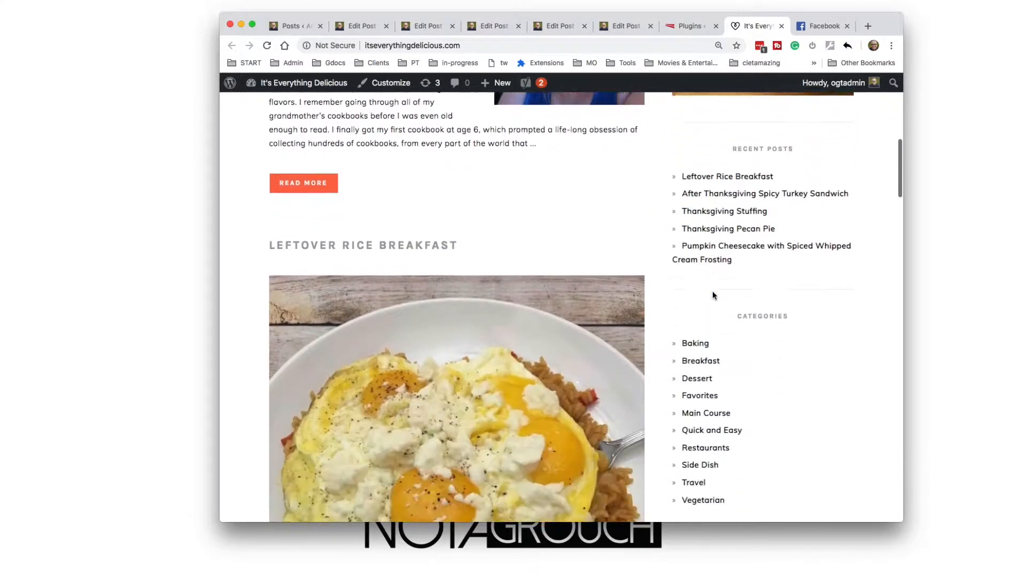
pyautogui.scroll(-3, 713, 296)
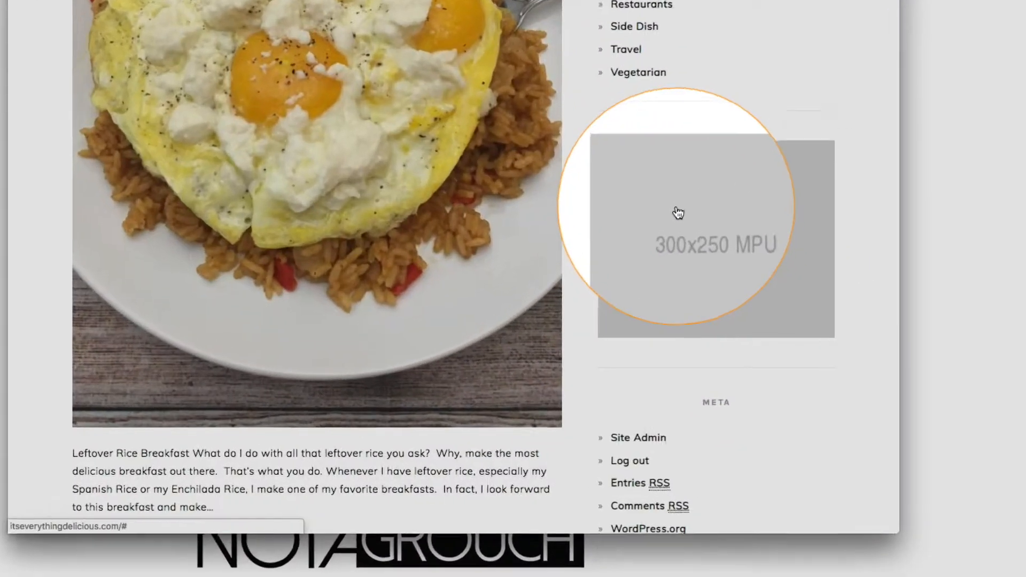
pyautogui.scroll(-15, 631, 185)
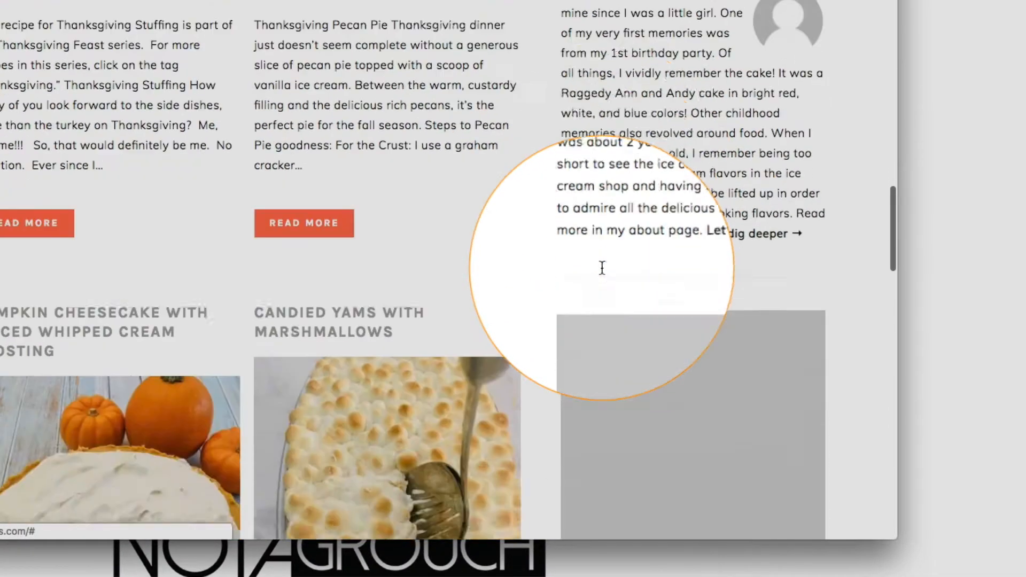
pyautogui.scroll(-3, 624, 202)
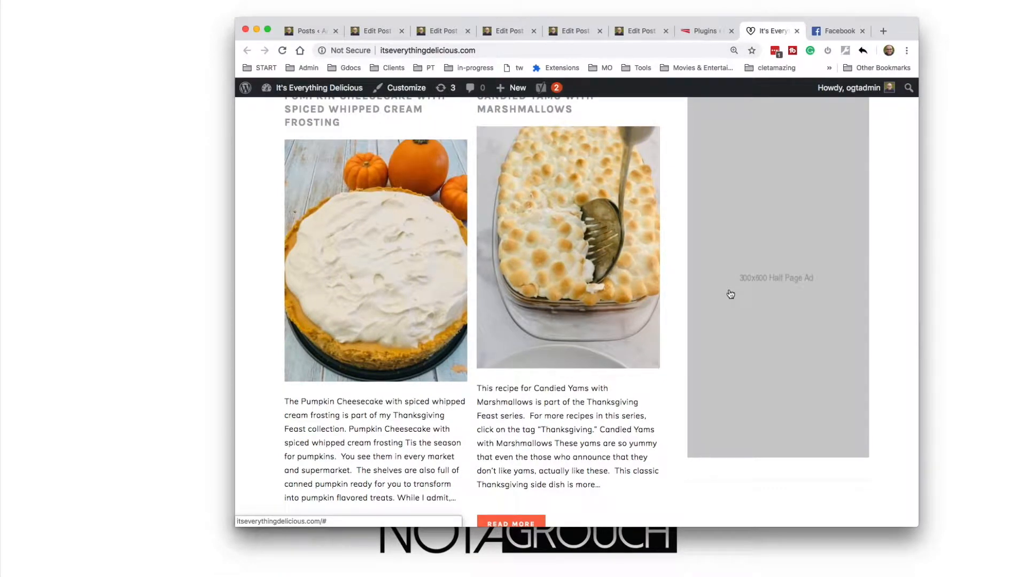
# Open the site's widget management and expand the first OIO Ad Zone widget in the Primary Sidebar to inspect its options
pyautogui.moveTo(310, 88)
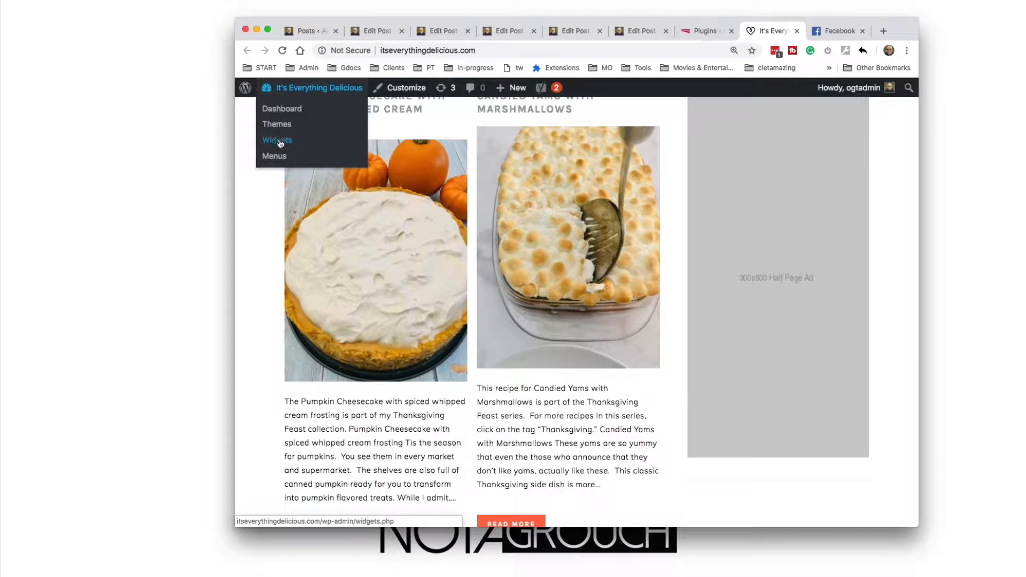
pyautogui.click(279, 141)
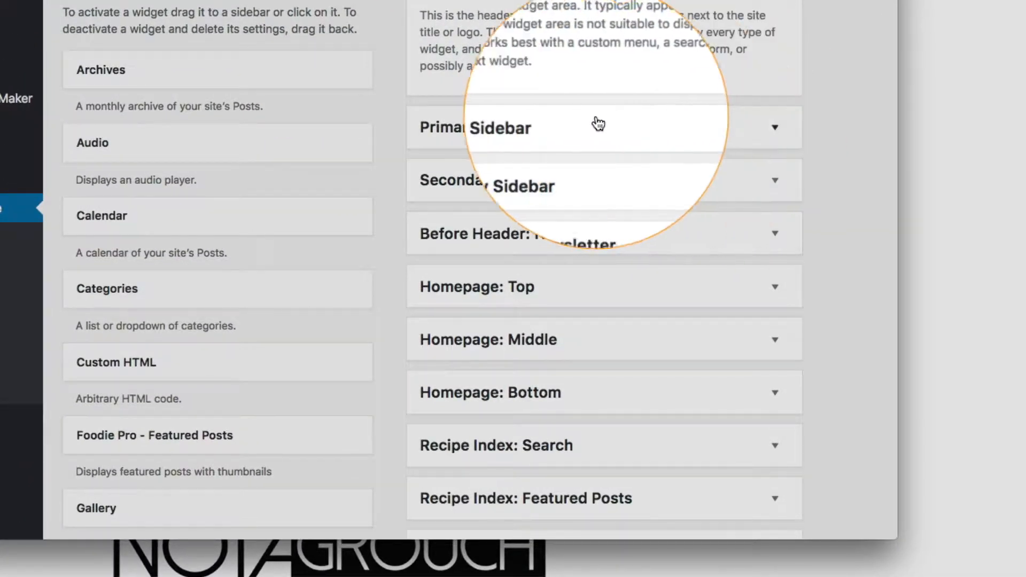
pyautogui.click(773, 130)
pyautogui.scroll(-1, 678, 243)
pyautogui.scroll(-4, 678, 238)
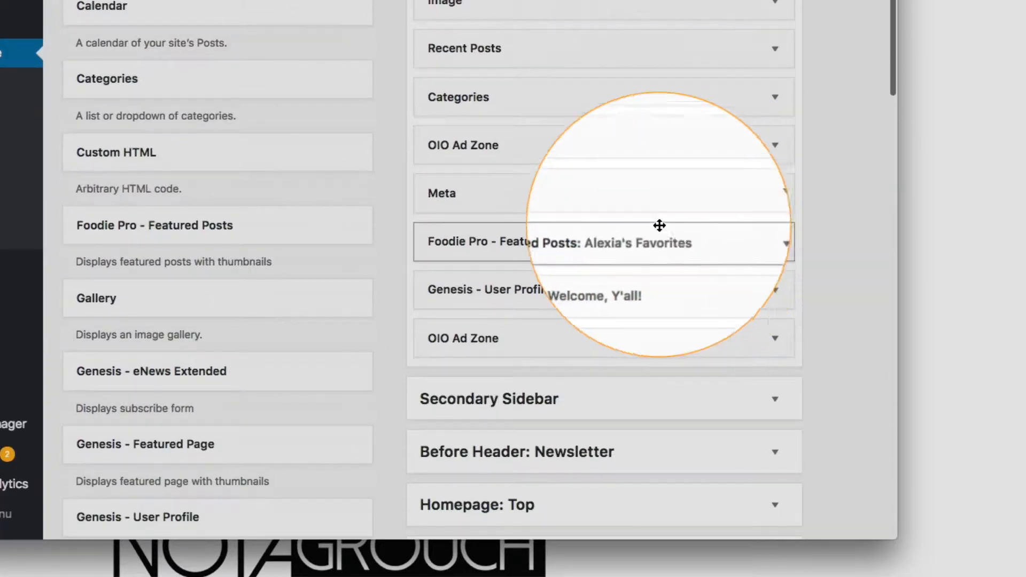
pyautogui.click(762, 153)
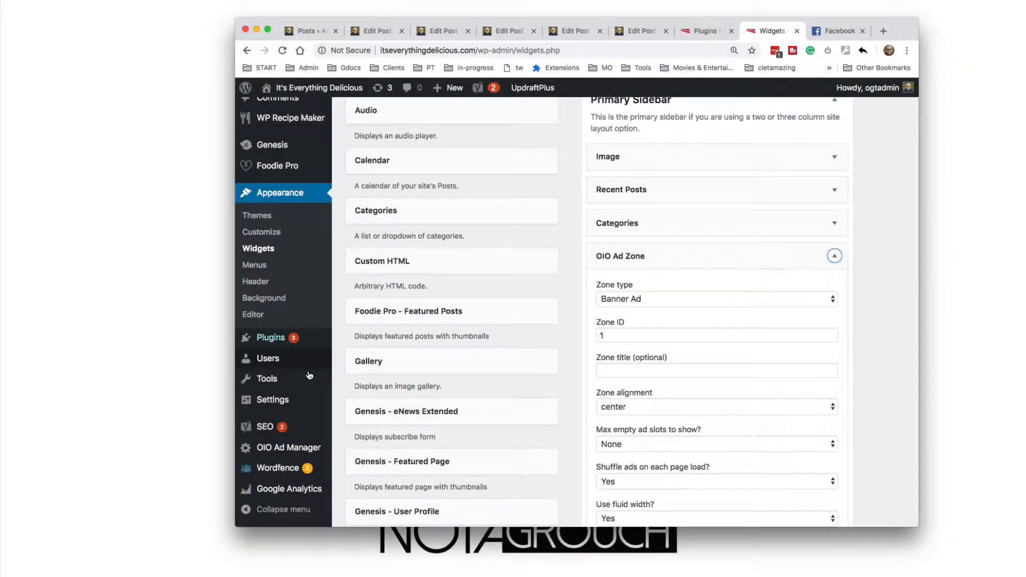
# Open the OIO Ad Manager Get Started page and review the quick start guide and scheduled tasks
pyautogui.moveTo(294, 454)
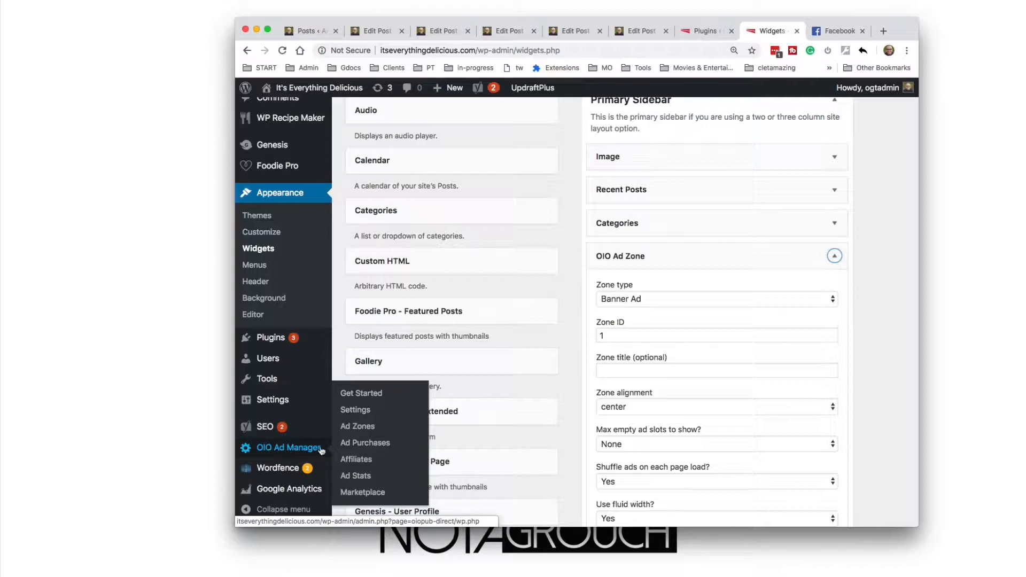
pyautogui.click(373, 395)
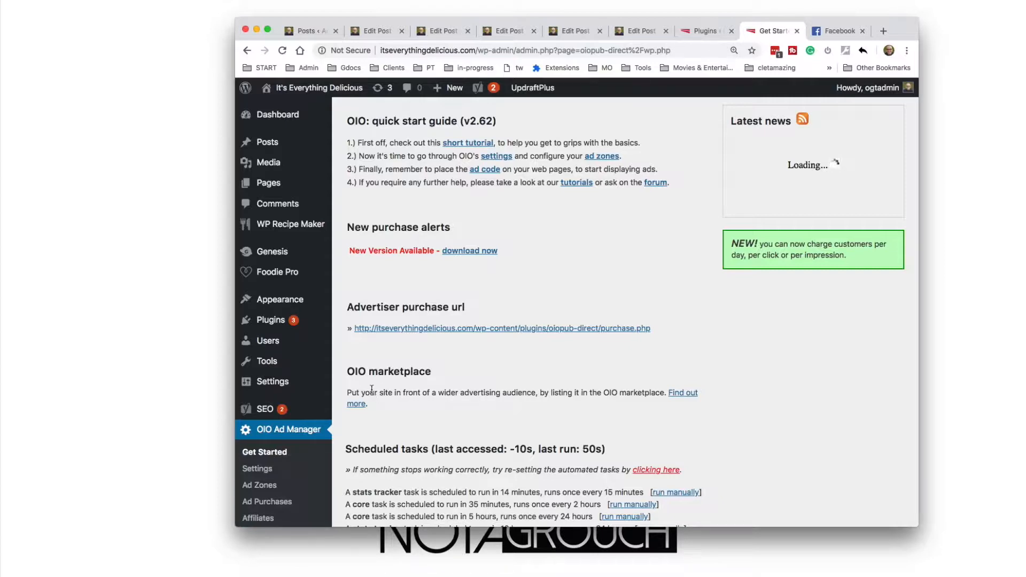
pyautogui.scroll(-4, 401, 376)
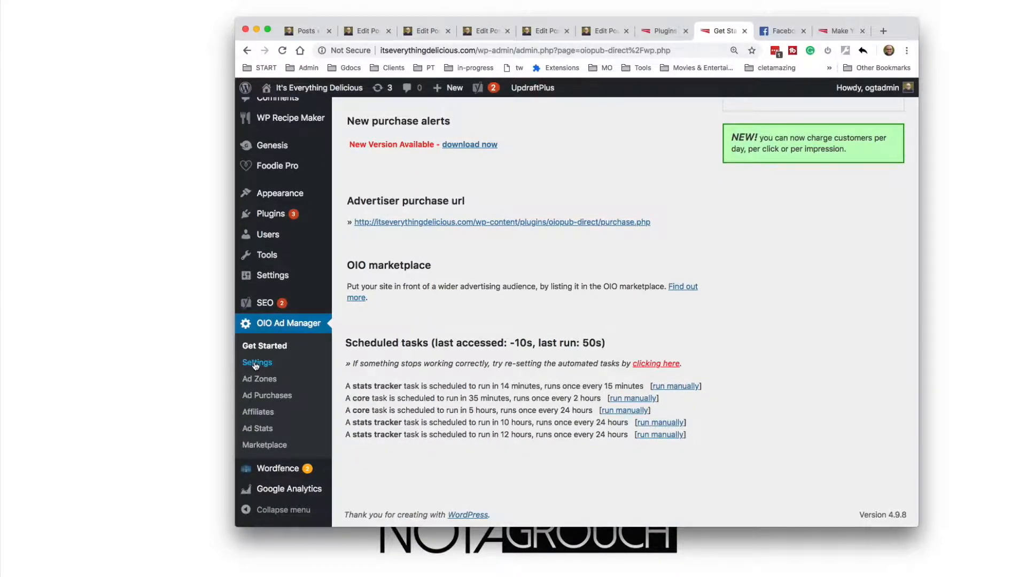
# Open the OIO Ad Manager general settings and review the on/off switches and basic settings
pyautogui.click(259, 365)
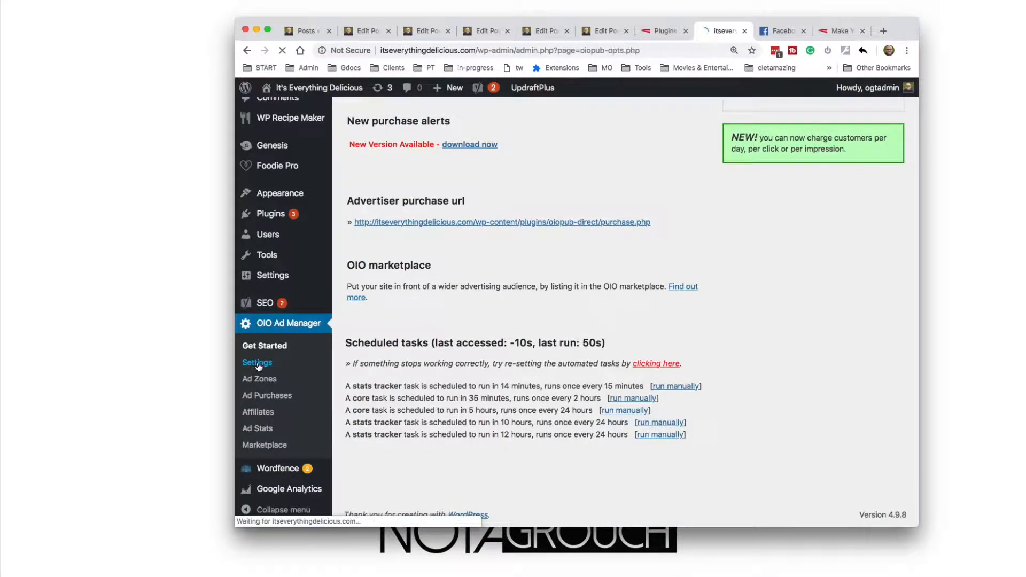
pyautogui.scroll(-5, 436, 270)
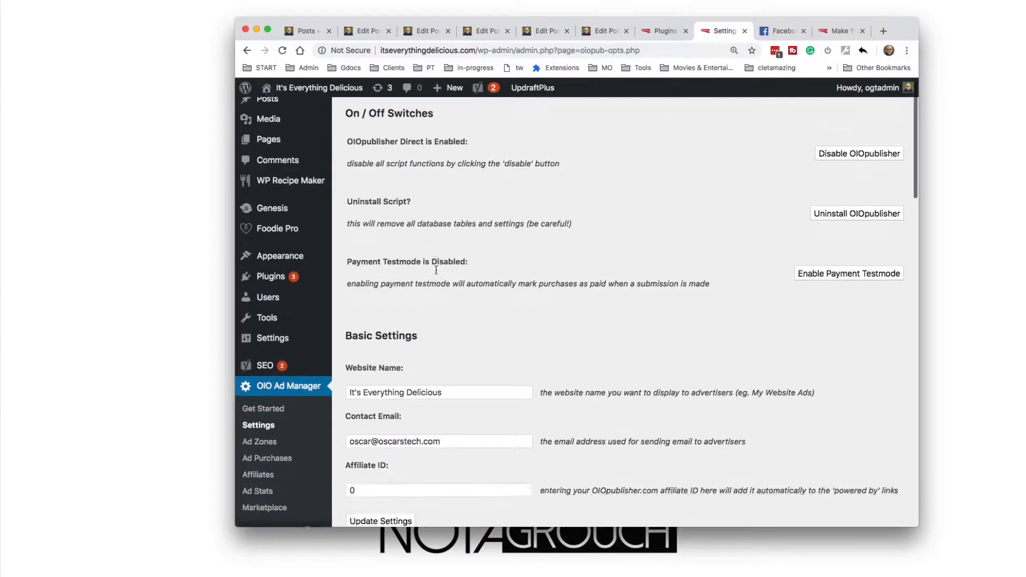
pyautogui.scroll(-5, 436, 270)
pyautogui.scroll(10, 436, 269)
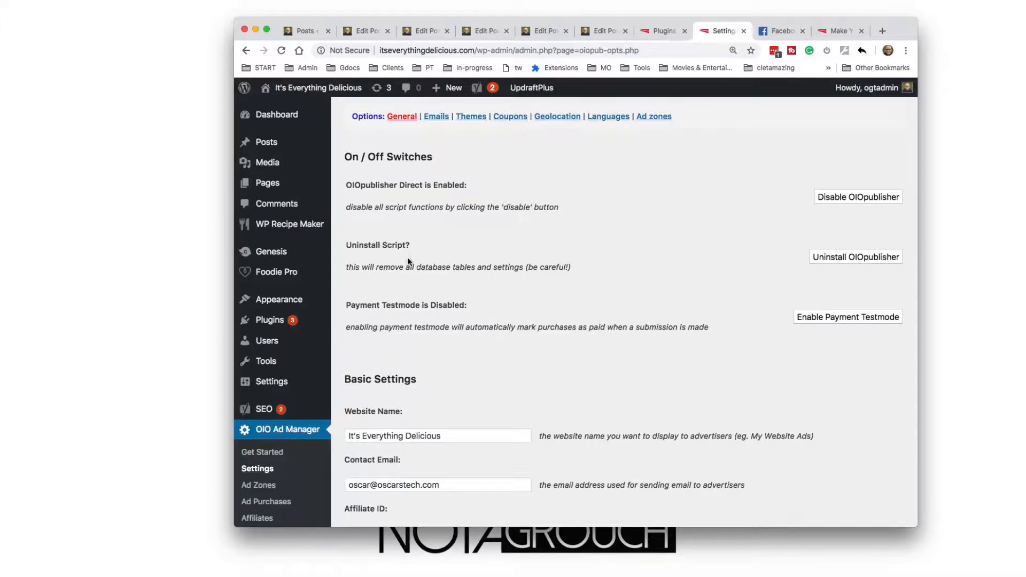
pyautogui.scroll(-2, 478, 277)
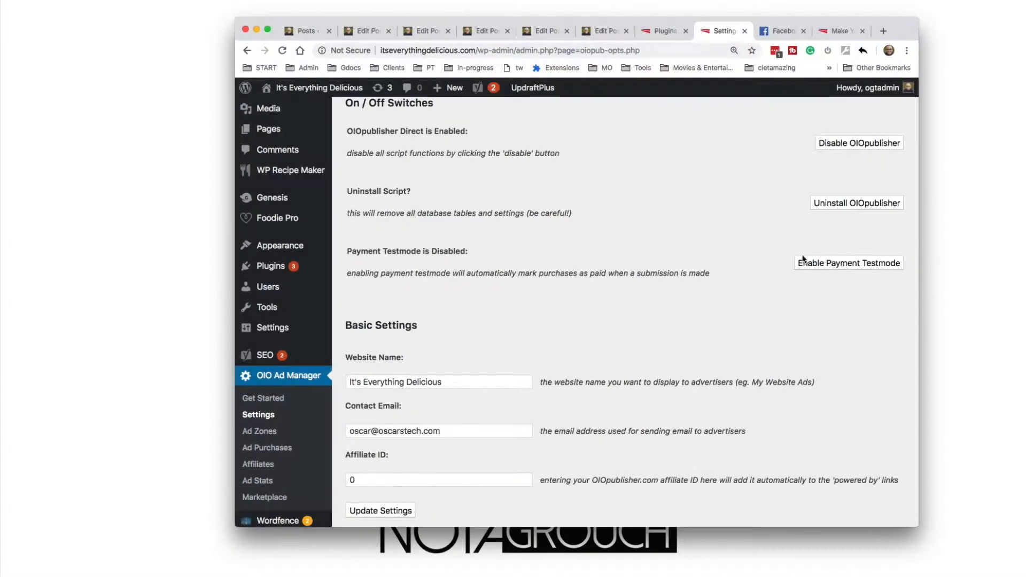
# Prefix the website name shown to advertisers so it reads "Advertising: It's Everything Delicious"
pyautogui.tripleClick(438, 381)
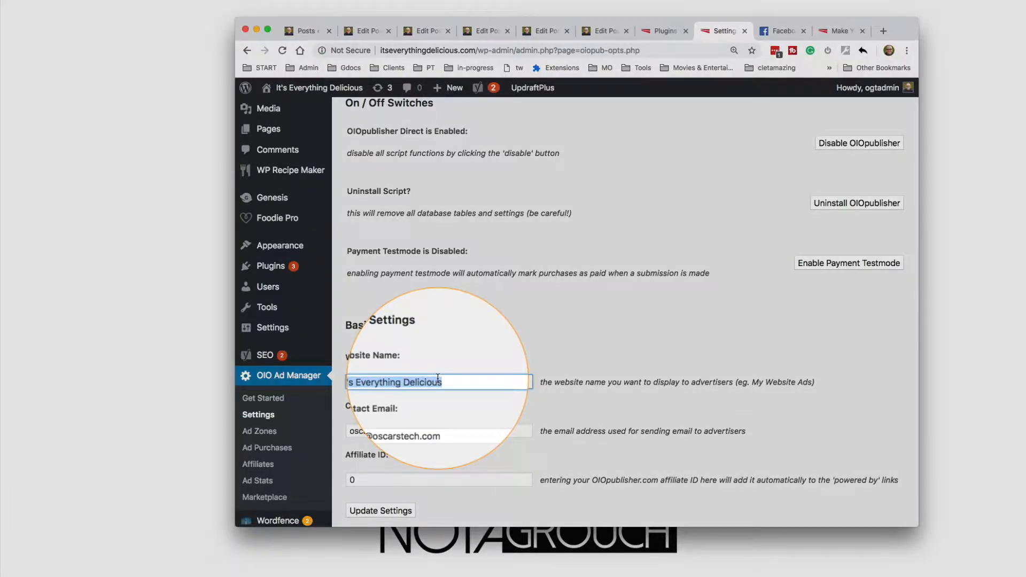
pyautogui.press('Left')
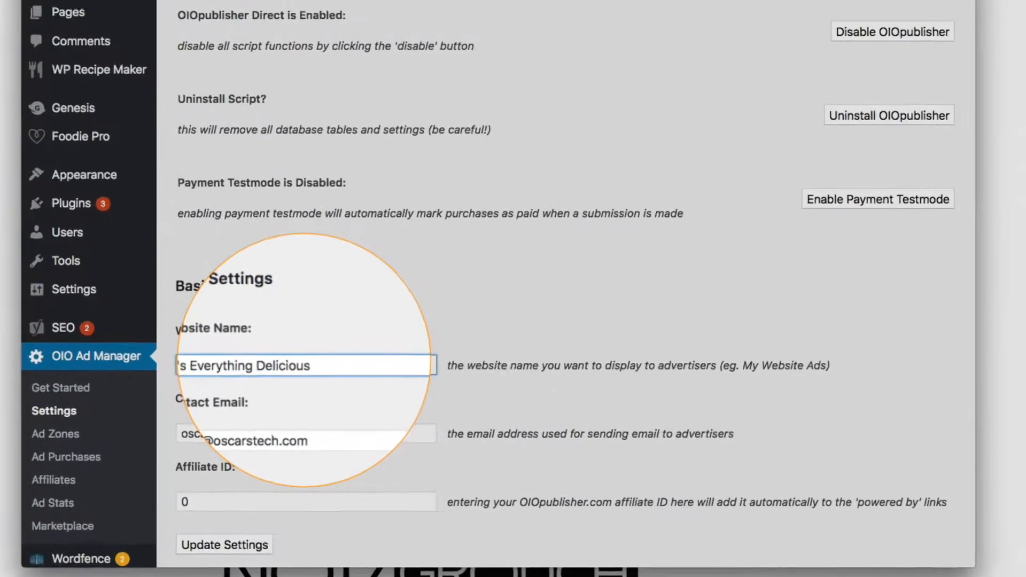
pyautogui.write('Advertising:')
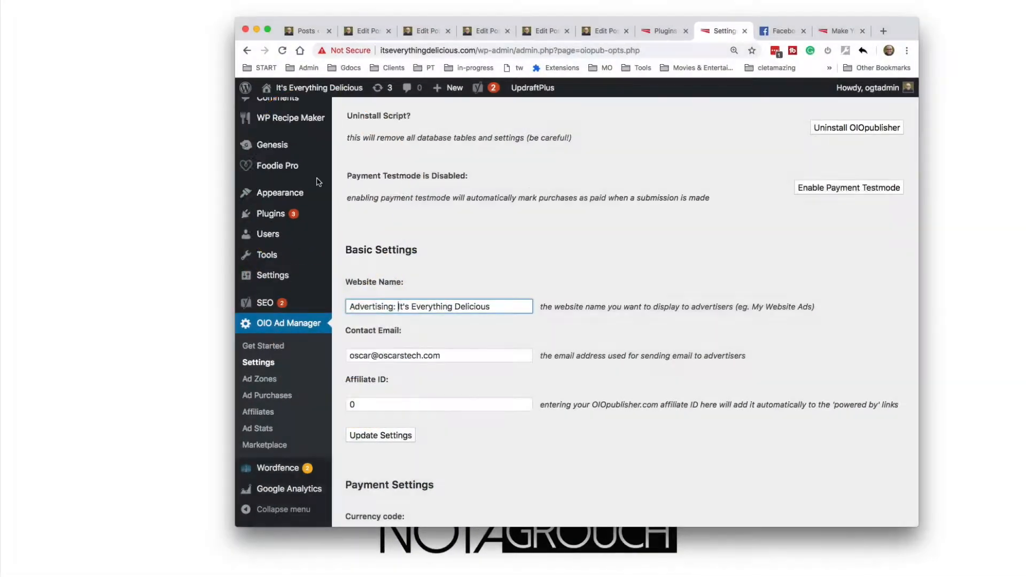
# Review the contact email, currency and payment method options in the OIO general settings
pyautogui.scroll(5, 318, 182)
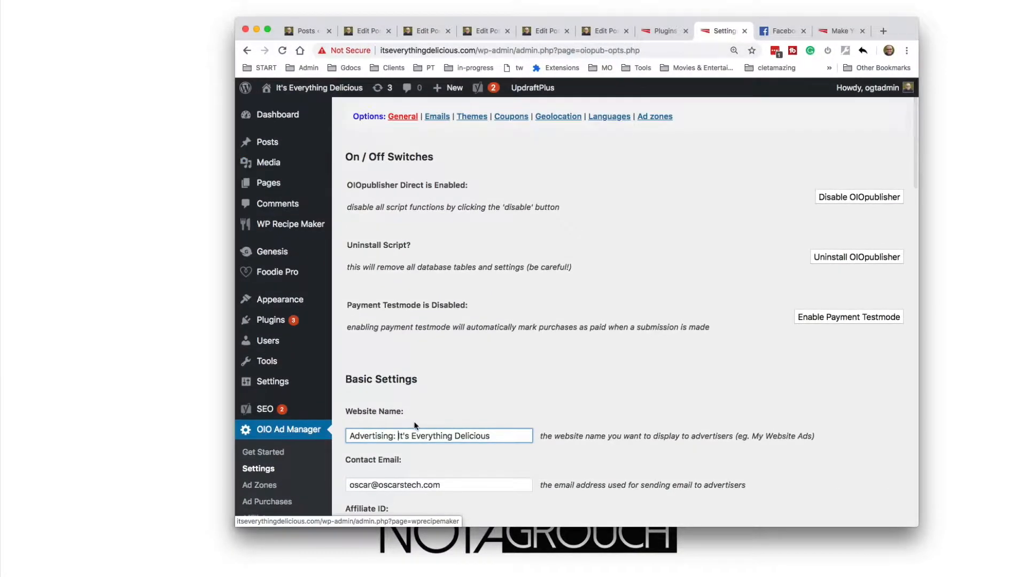
pyautogui.scroll(-6, 391, 312)
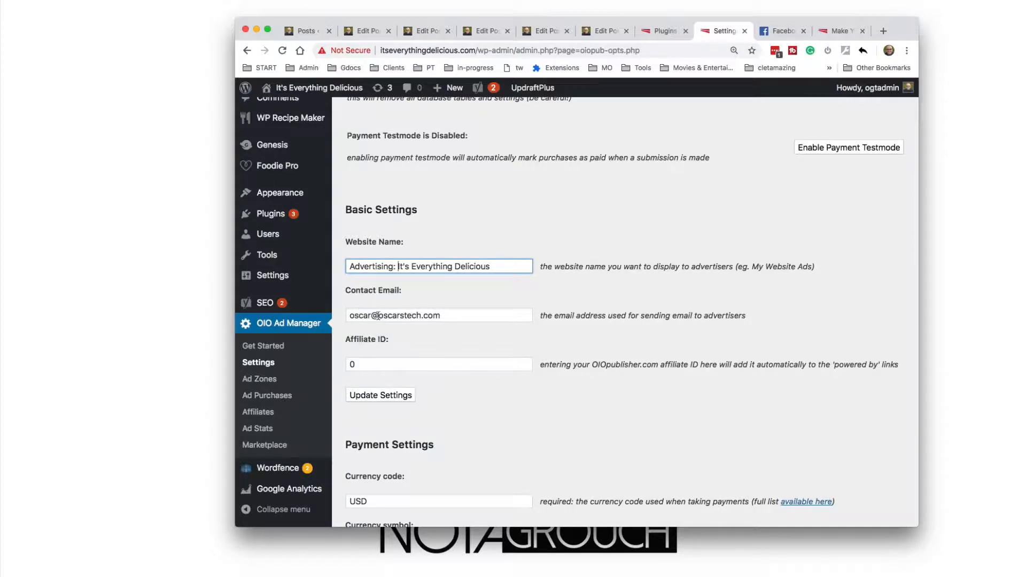
pyautogui.scroll(-5, 396, 319)
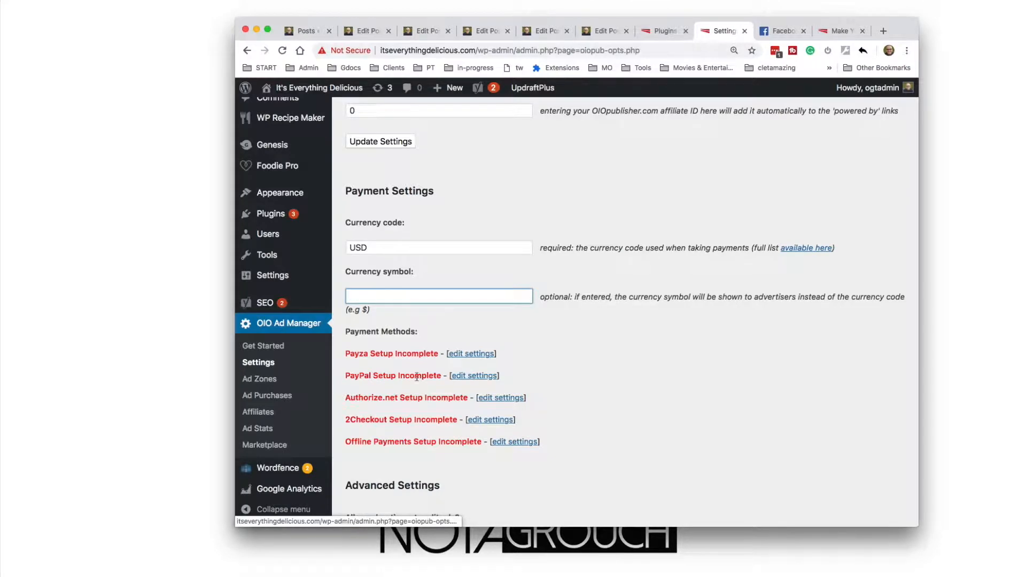
# Open the banner ad zones page and review the list of existing zones and the zone count setting
pyautogui.click(272, 379)
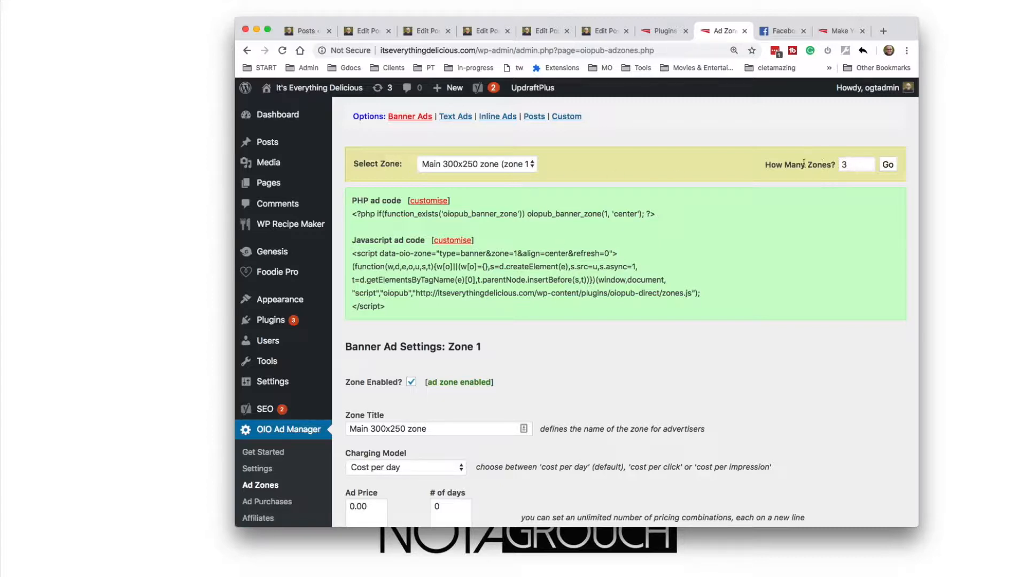
pyautogui.doubleClick(845, 165)
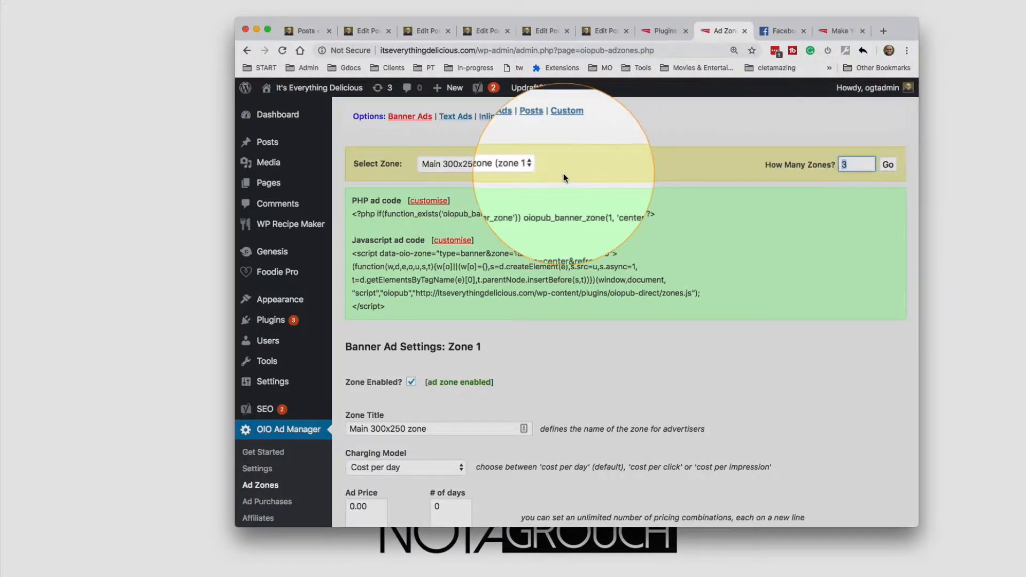
pyautogui.click(532, 164)
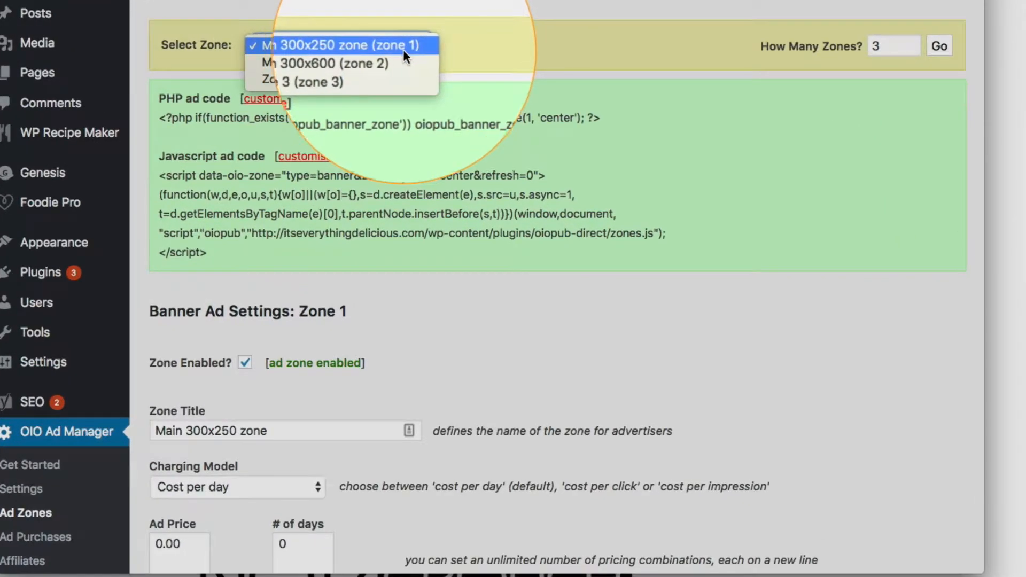
pyautogui.click(432, 47)
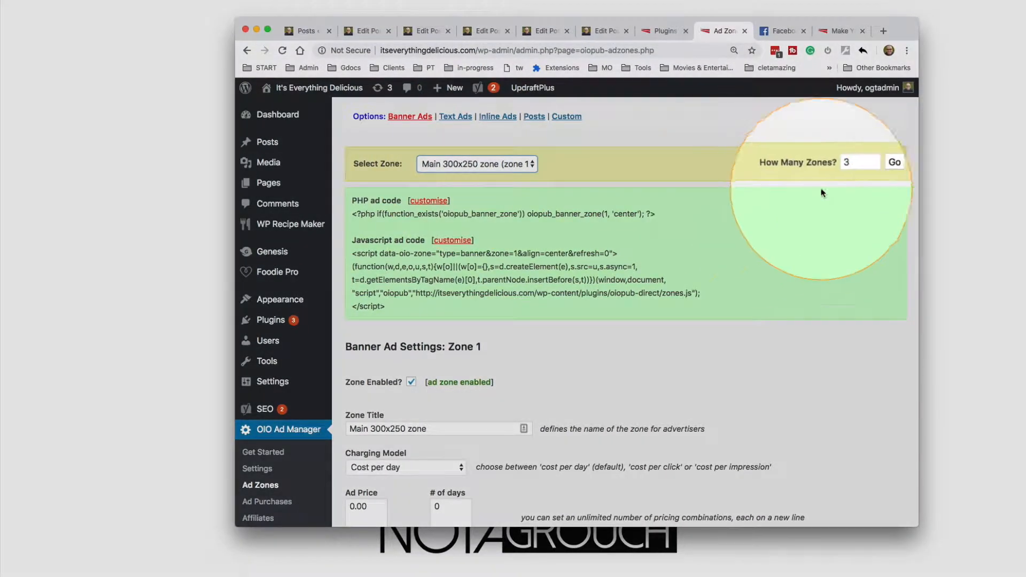
pyautogui.click(843, 168)
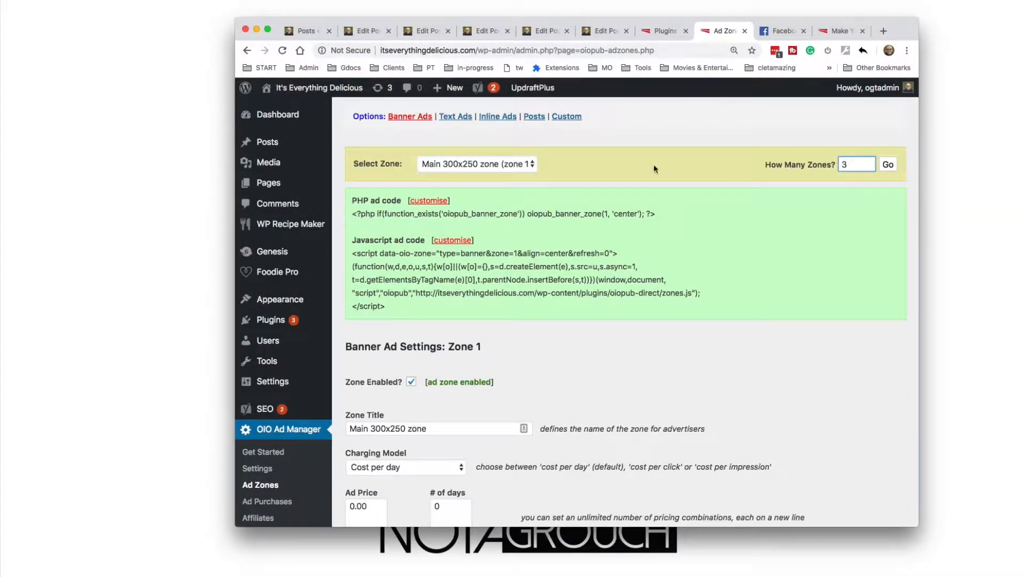
pyautogui.click(529, 164)
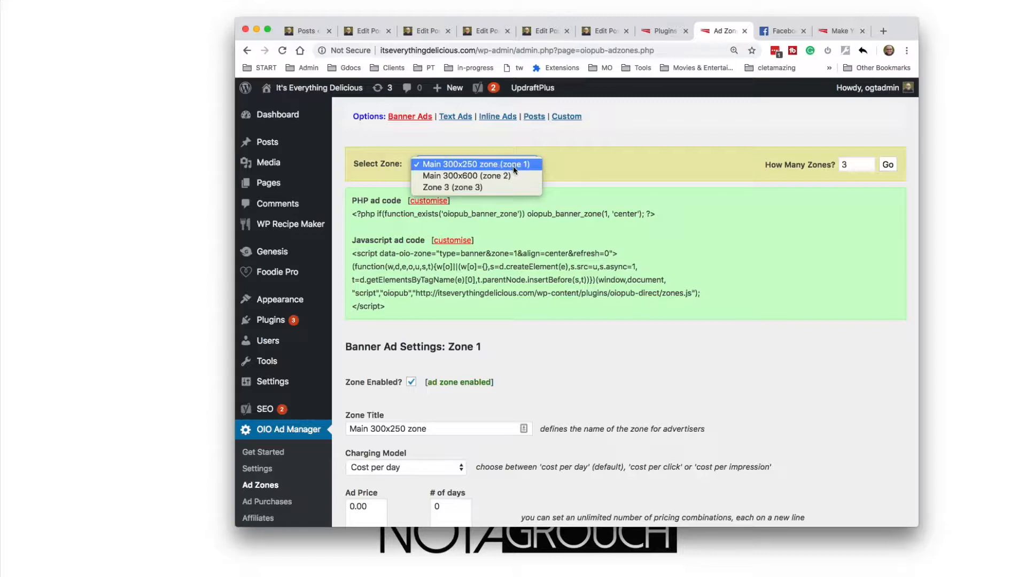
pyautogui.click(612, 167)
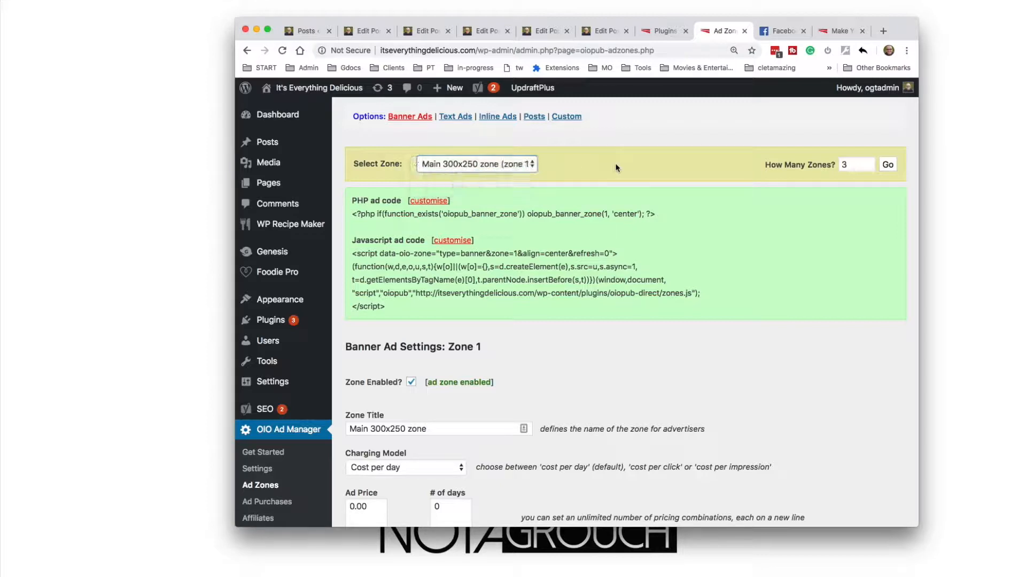
# Set the number of banner ad zones to 5 and apply the change
pyautogui.click(859, 160)
pyautogui.press('BackSpace')
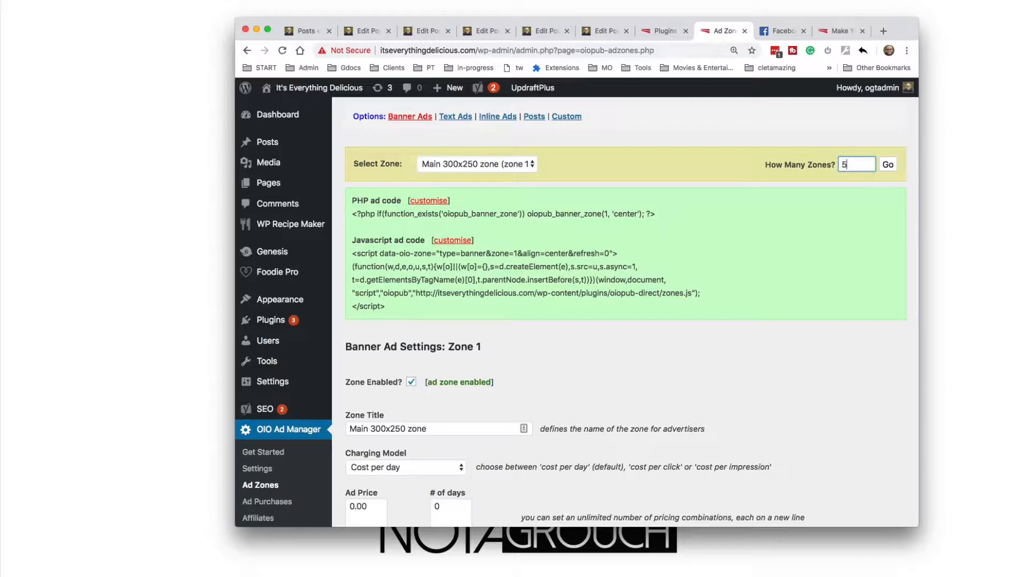
pyautogui.click(889, 166)
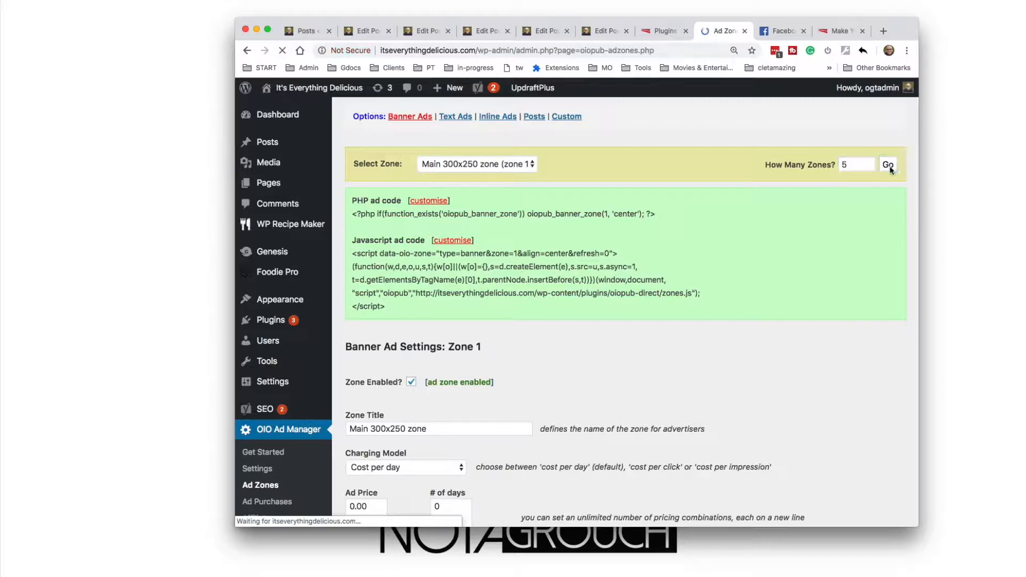
# Select banner ad Zone 3 and set its zone title to 124x4
pyautogui.click(476, 163)
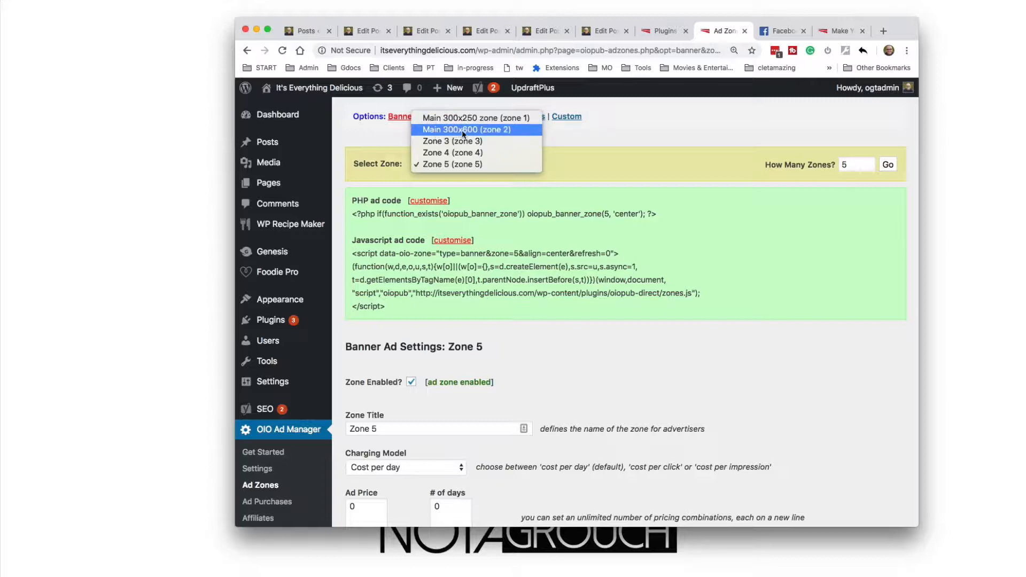
pyautogui.click(527, 192)
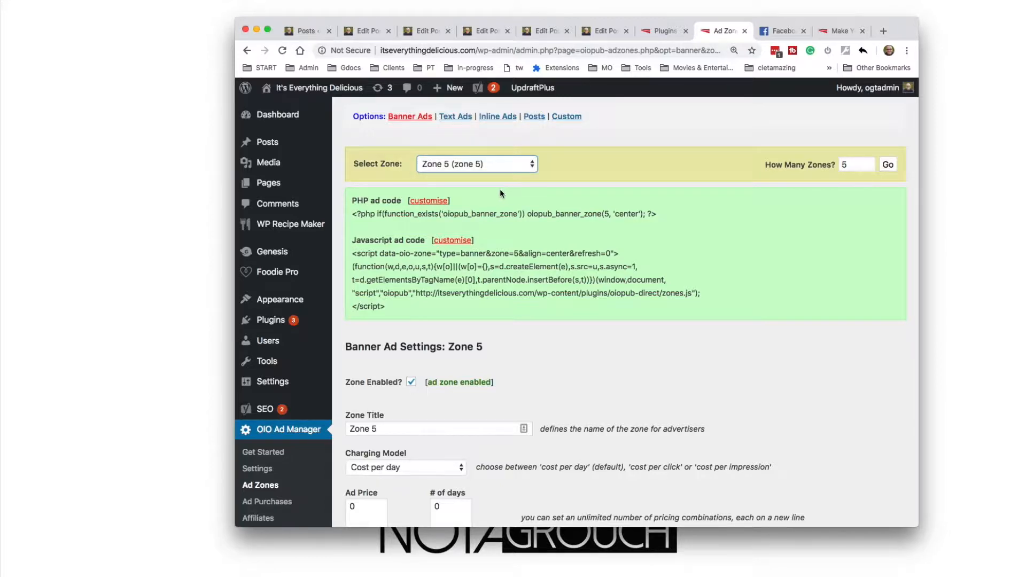
pyautogui.click(452, 170)
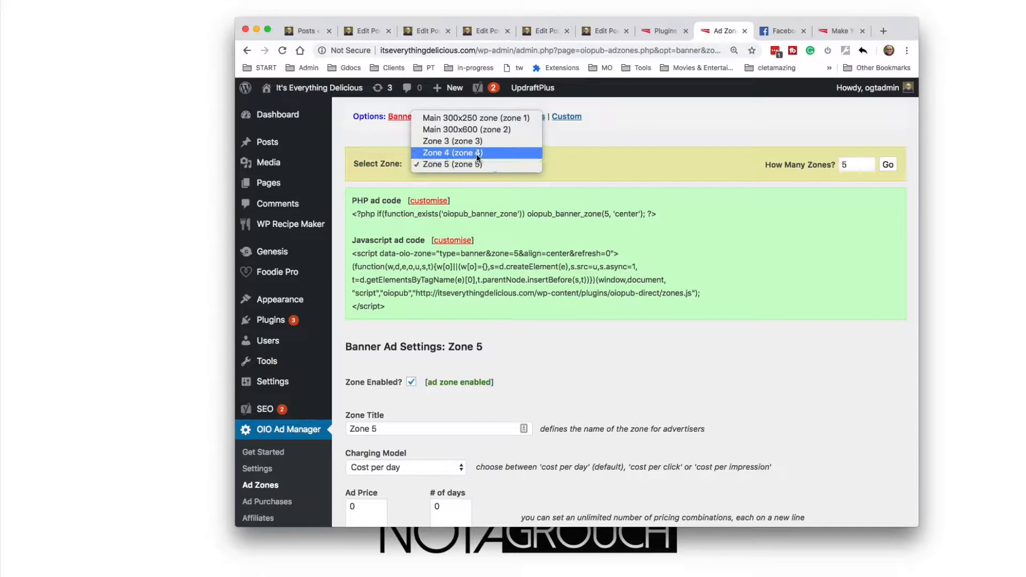
pyautogui.click(470, 141)
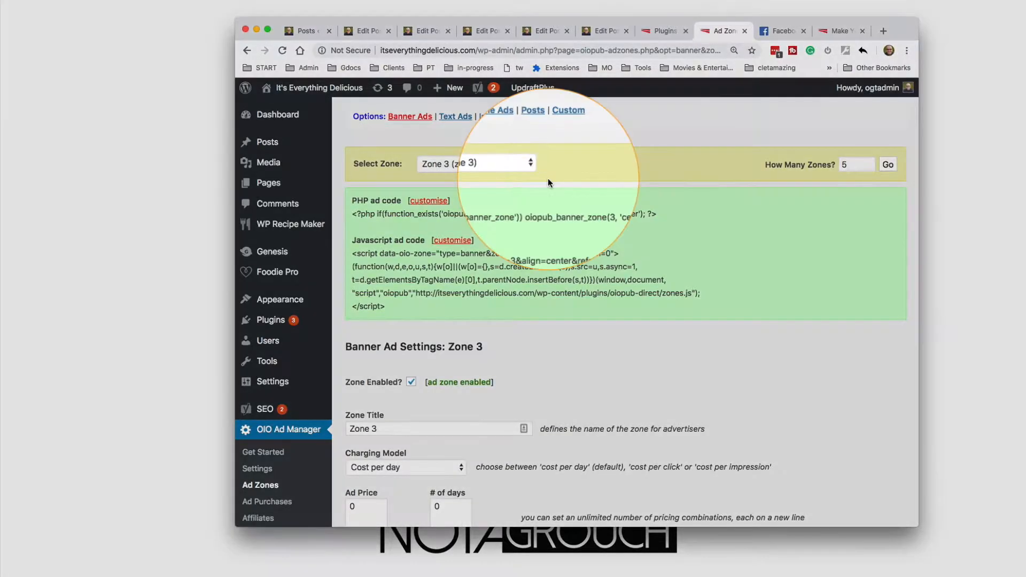
pyautogui.scroll(-1, 511, 257)
pyautogui.scroll(-2, 511, 258)
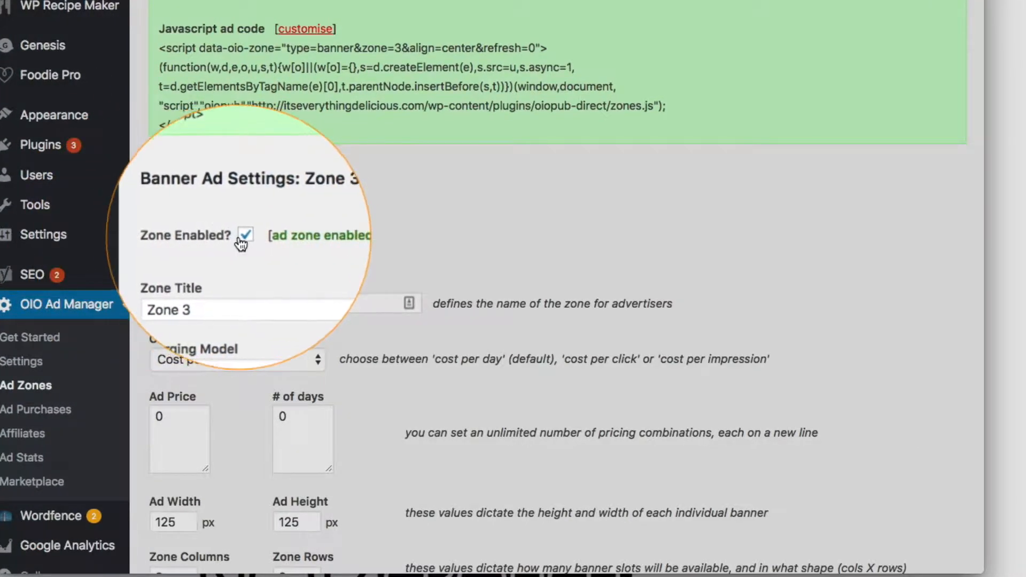
pyautogui.doubleClick(201, 300)
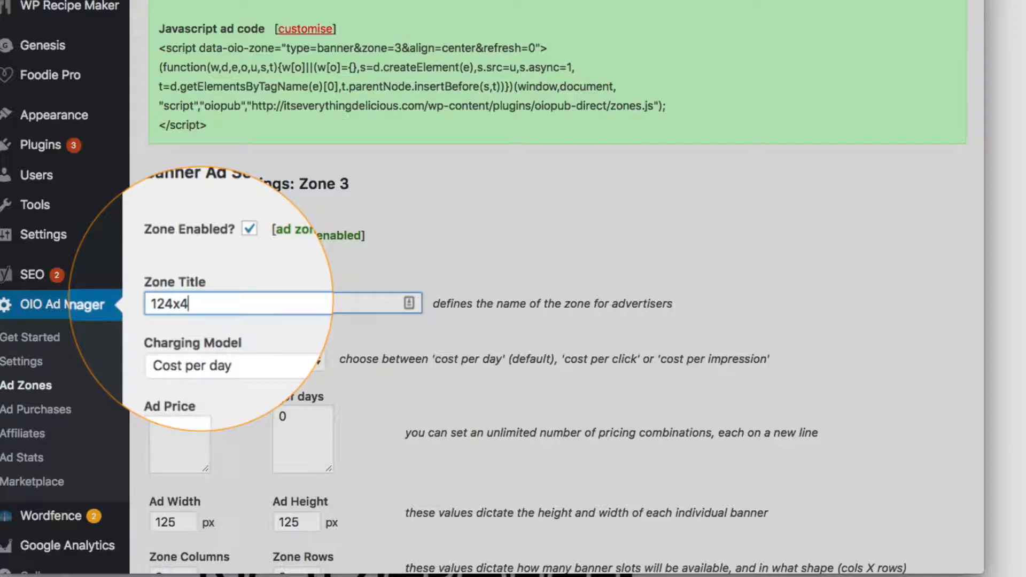
pyautogui.write('124x4')
# Review Zone 3's pricing, ad width and height, columns and rows, and advanced settings such as rotation factor and default image URL
pyautogui.scroll(-6, 164, 388)
pyautogui.click(178, 207)
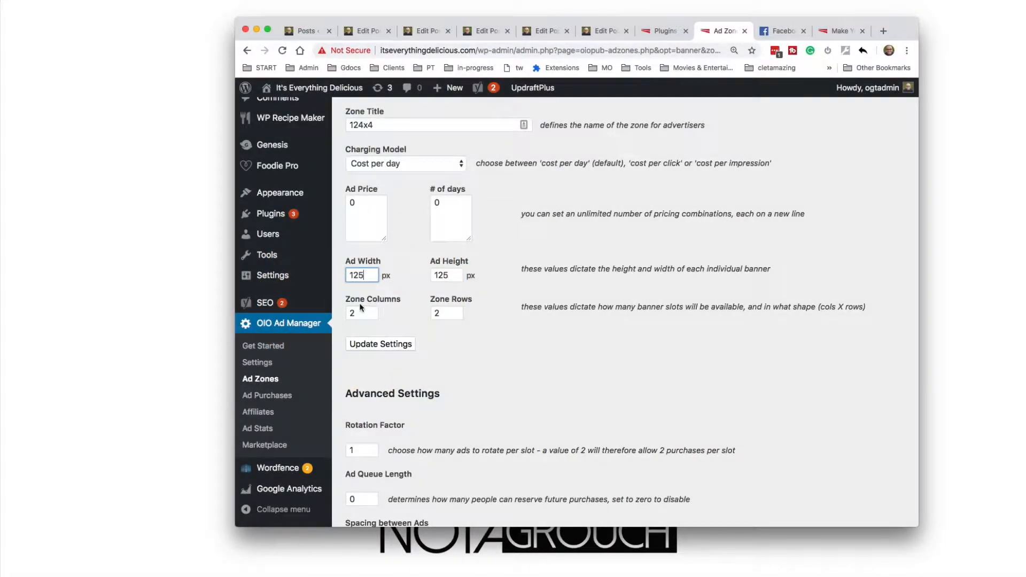
pyautogui.scroll(-5, 438, 312)
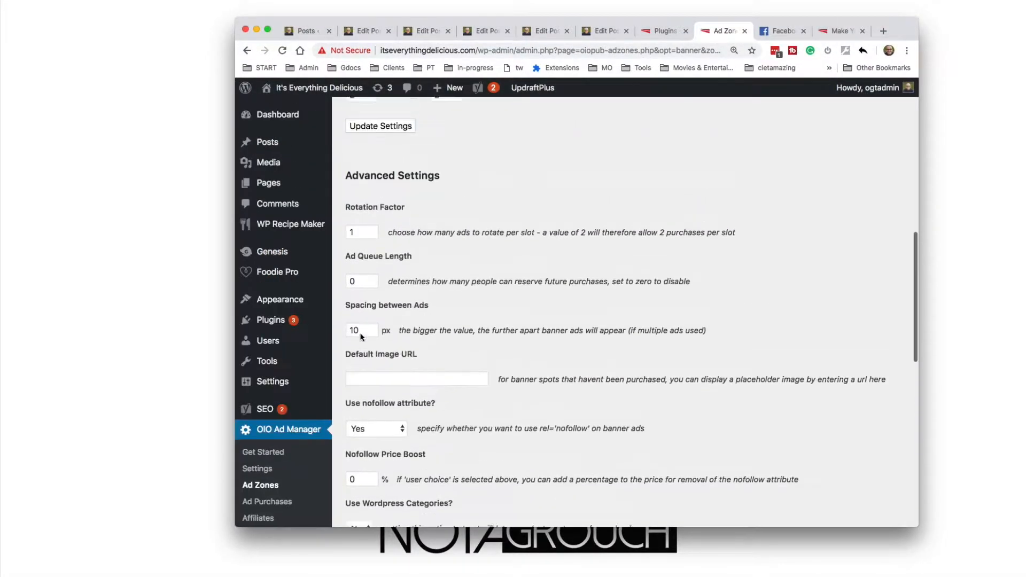
pyautogui.scroll(8, 355, 335)
pyautogui.scroll(-3, 361, 336)
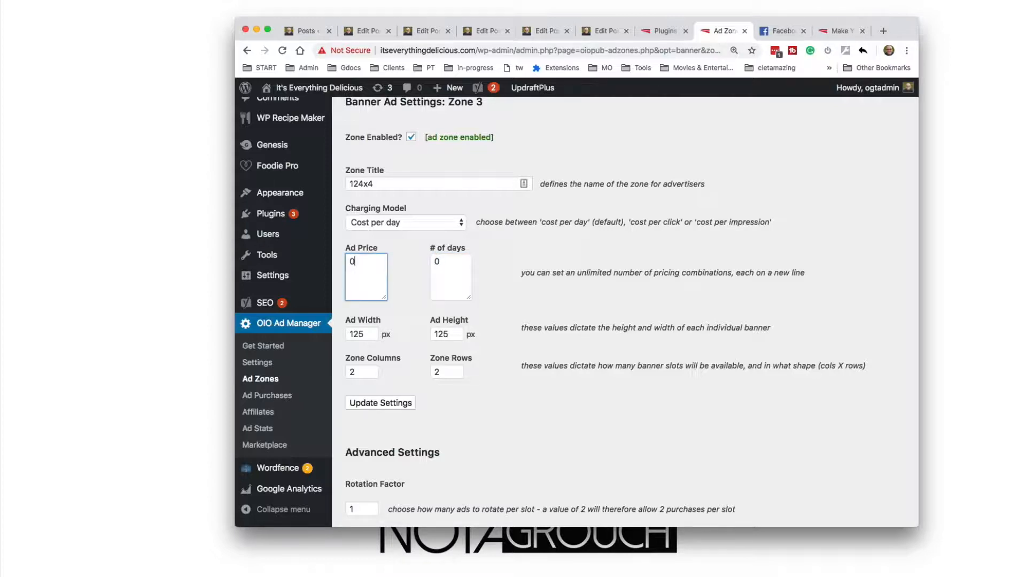
pyautogui.scroll(-15, 429, 334)
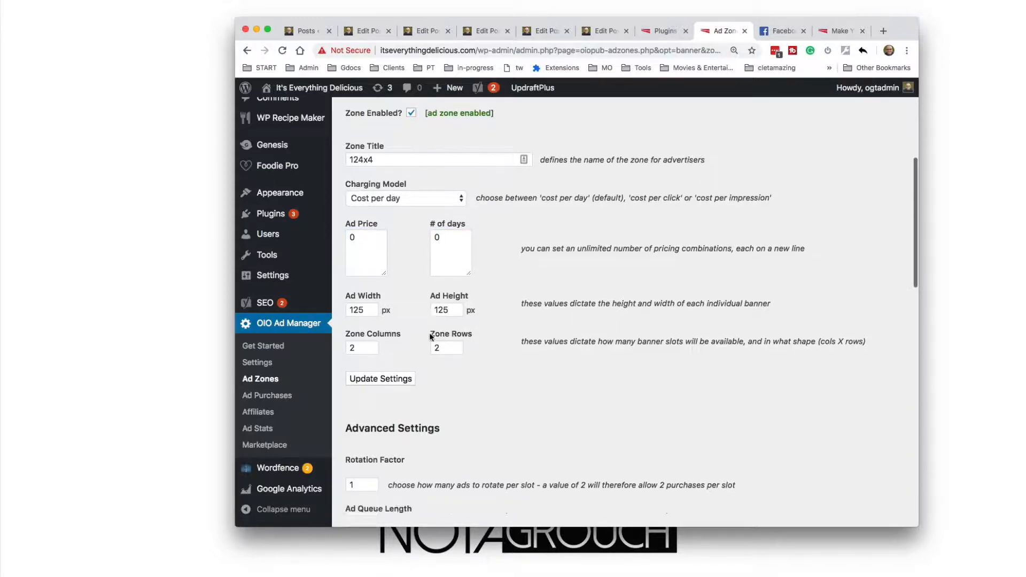
pyautogui.scroll(10, 430, 335)
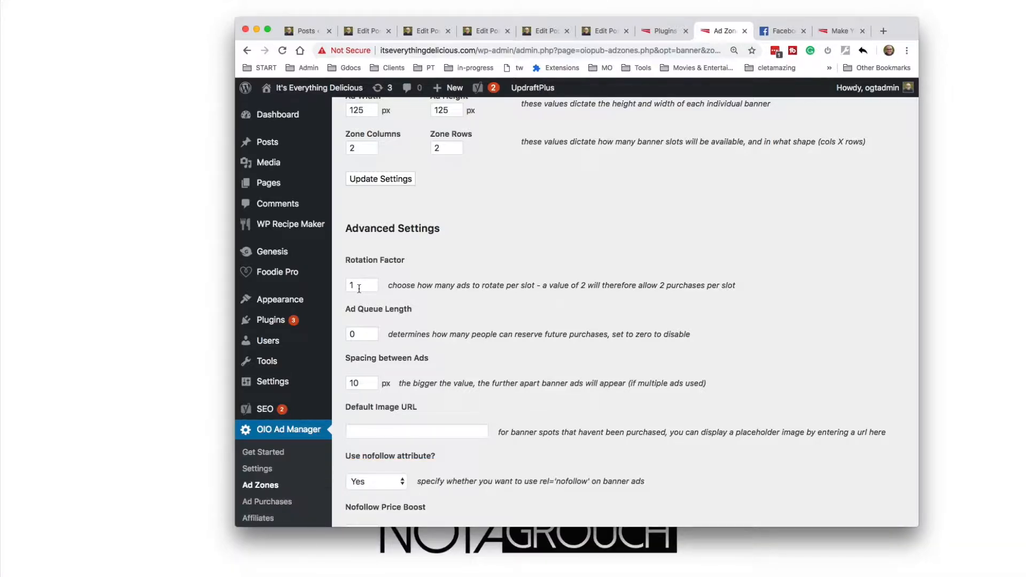
pyautogui.scroll(-2, 455, 300)
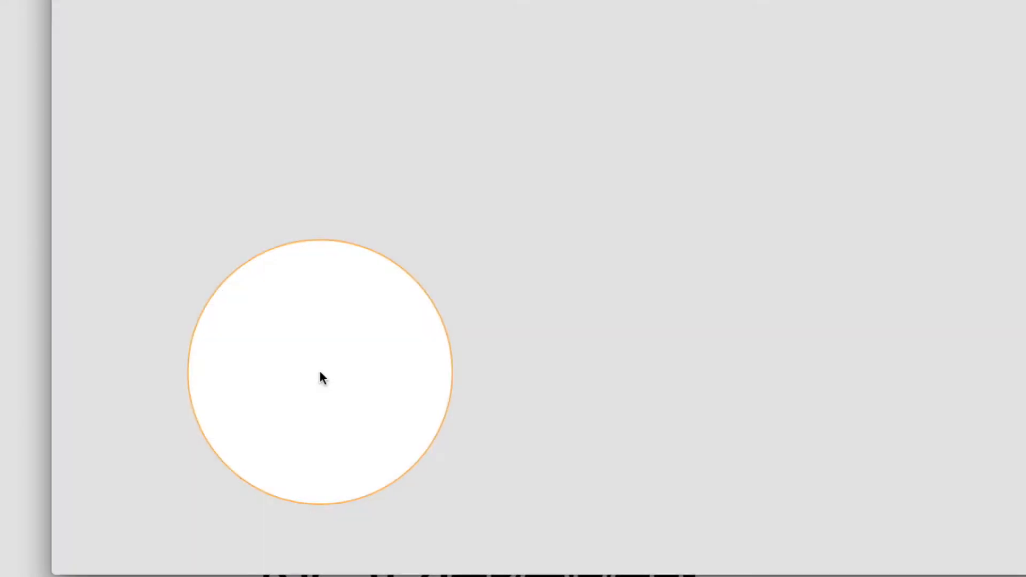
# Open the placeholder.com website in a new tab
pyautogui.write('templ')
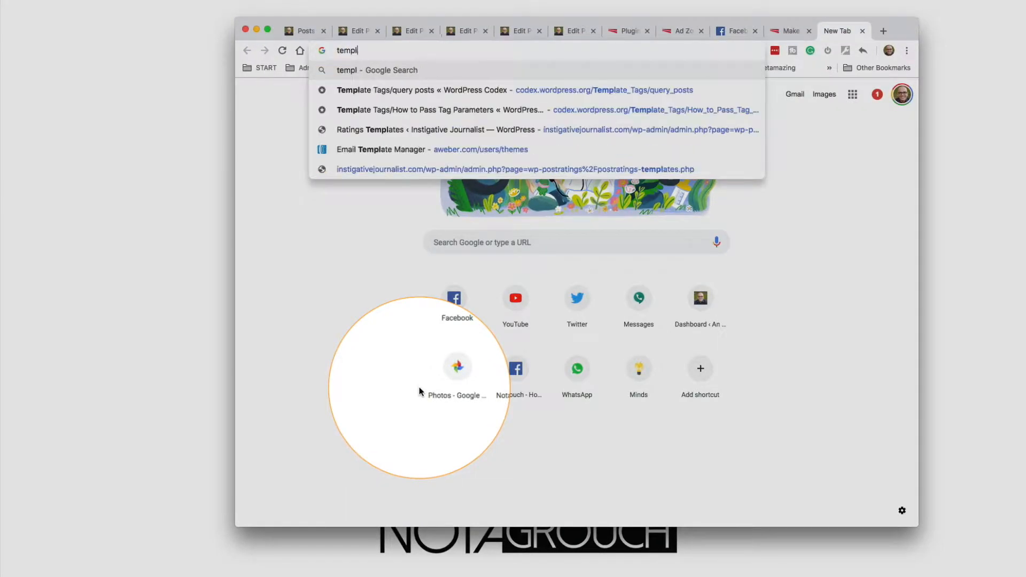
pyautogui.write('a')
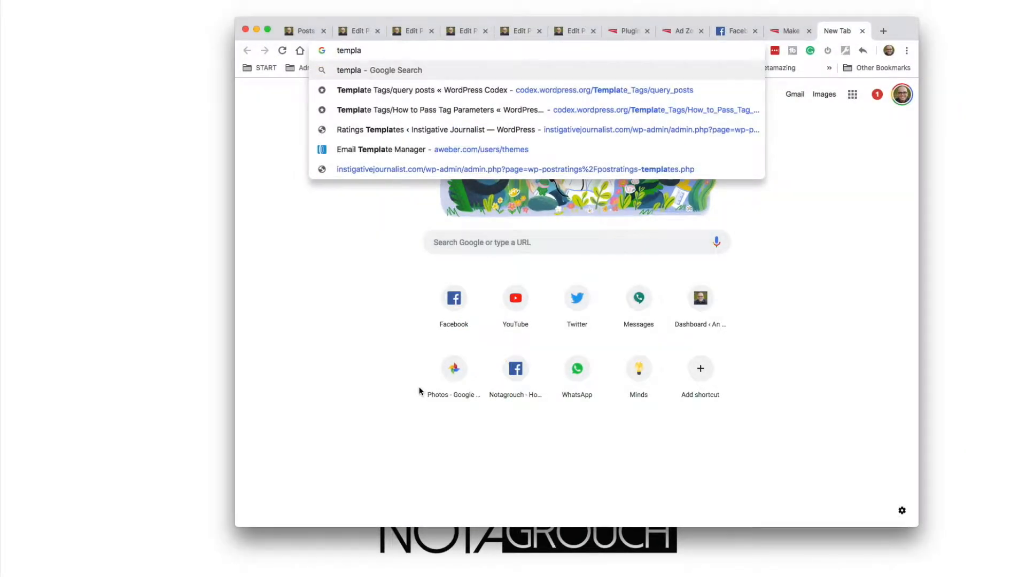
pyautogui.write('te')
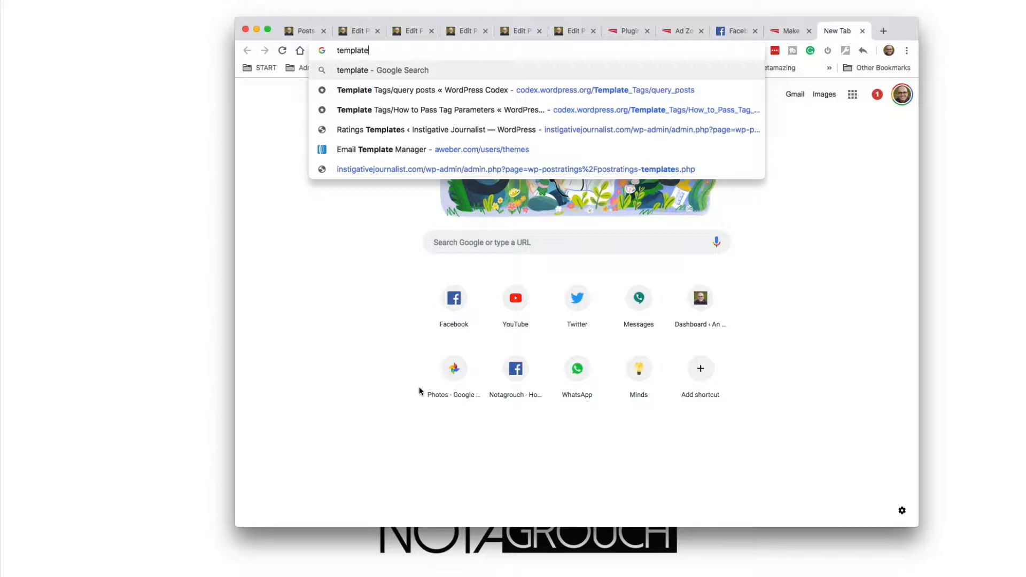
pyautogui.press('super+a')
pyautogui.write('placeh')
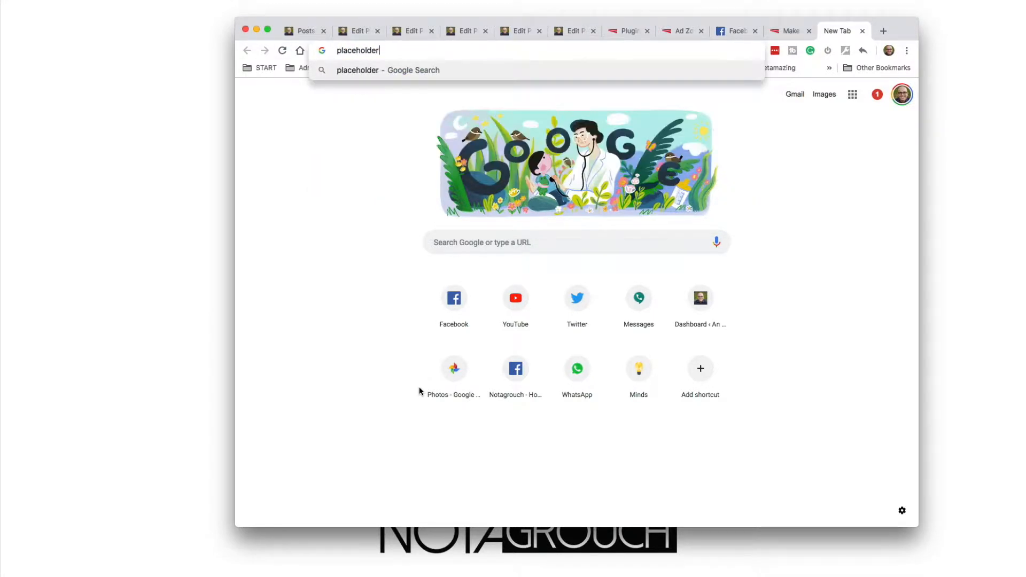
pyautogui.write('older.com')
pyautogui.press('Return')
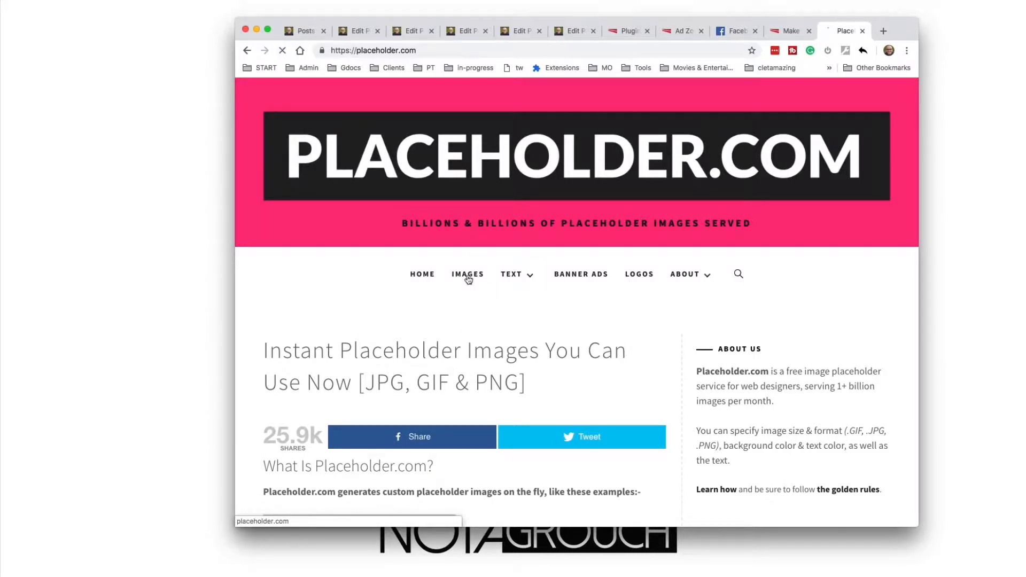
pyautogui.press('super+f')
pyautogui.write('125')
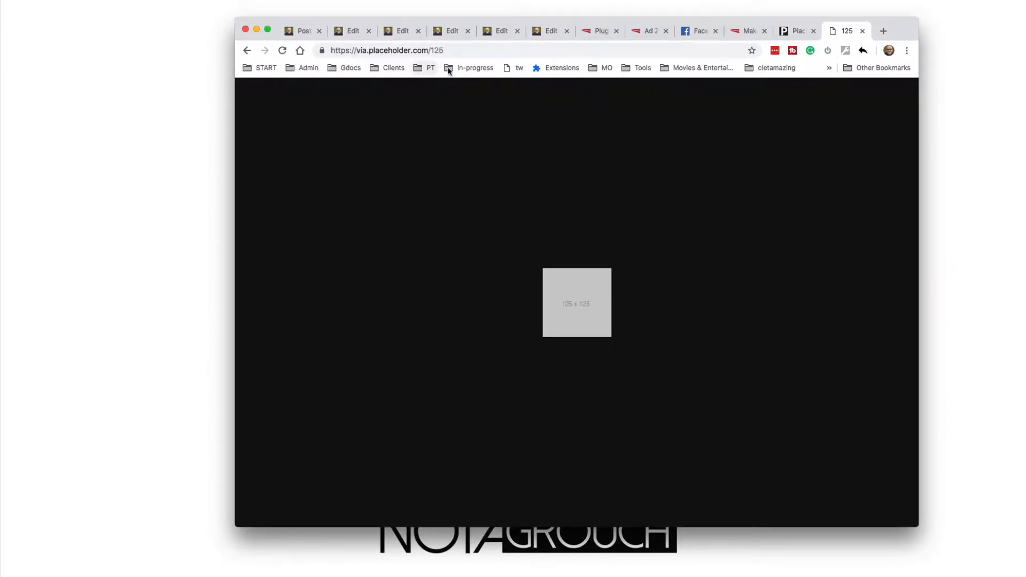
pyautogui.click(394, 52)
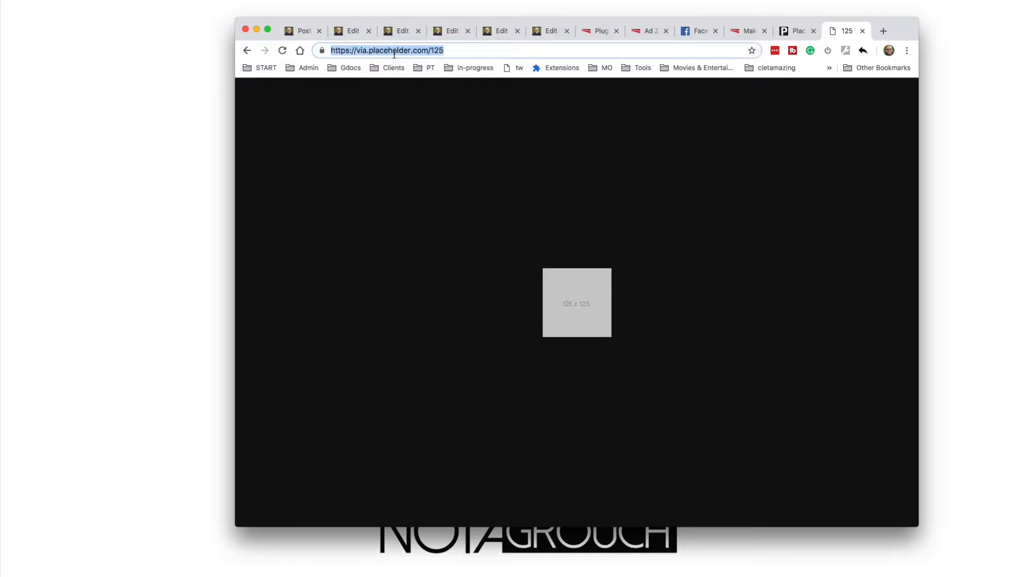
pyautogui.press('super+w')
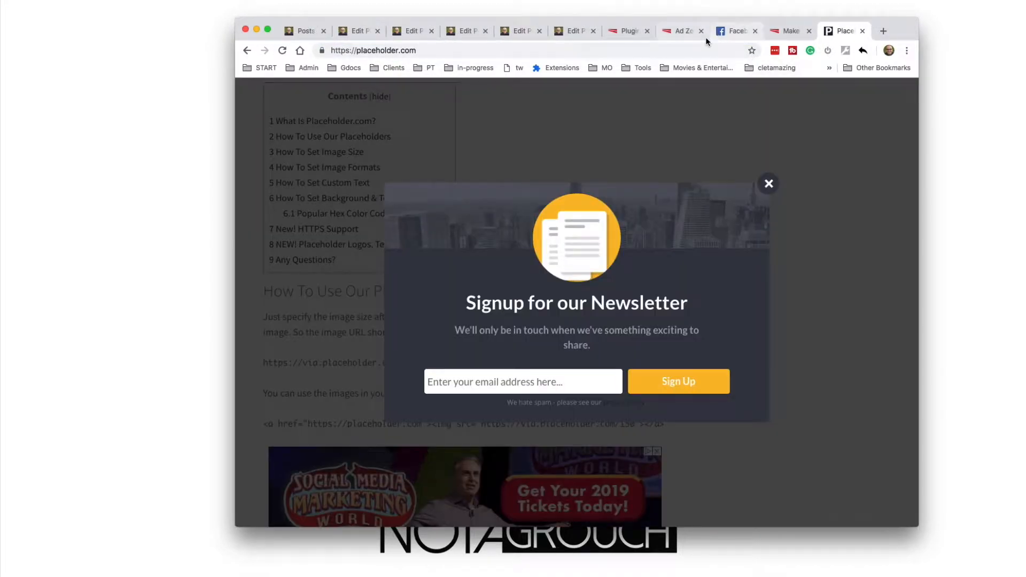
pyautogui.click(776, 31)
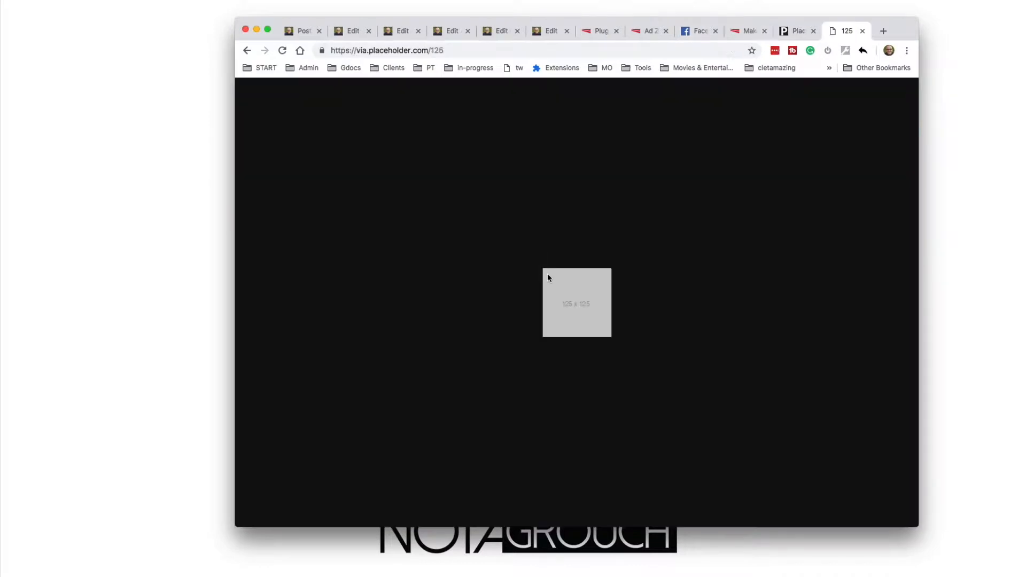
pyautogui.rightClick(559, 285)
pyautogui.click(577, 301)
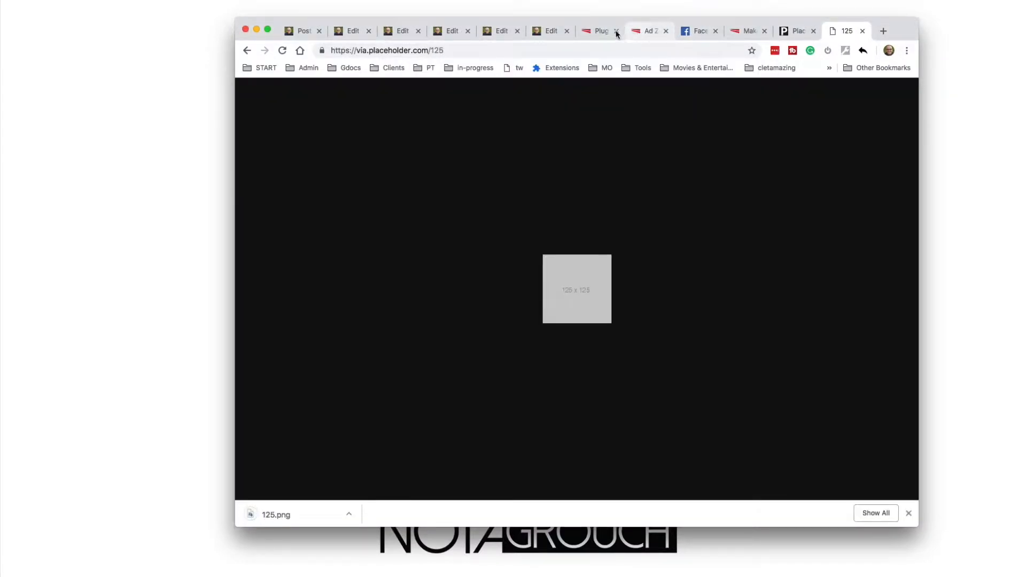
# Return to the WordPress admin and open the Upload New Media page in a new tab
pyautogui.click(603, 31)
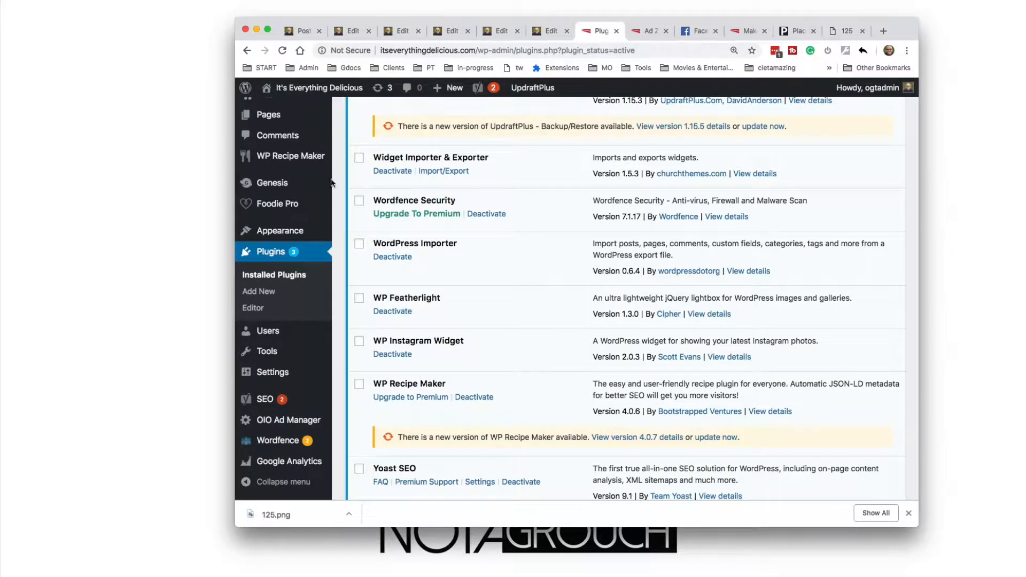
pyautogui.scroll(5, 331, 182)
pyautogui.moveTo(320, 167)
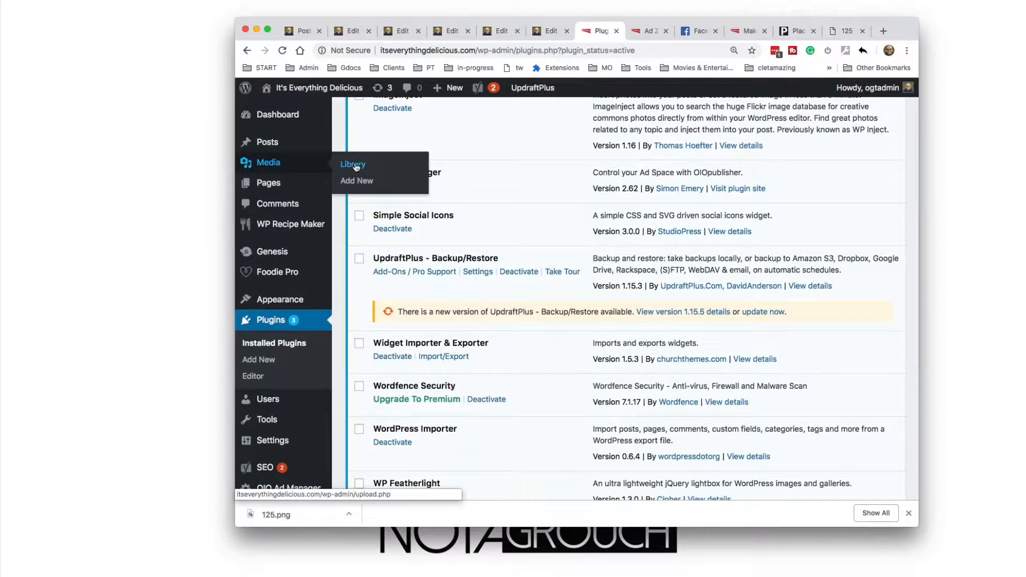
pyautogui.click(367, 183)
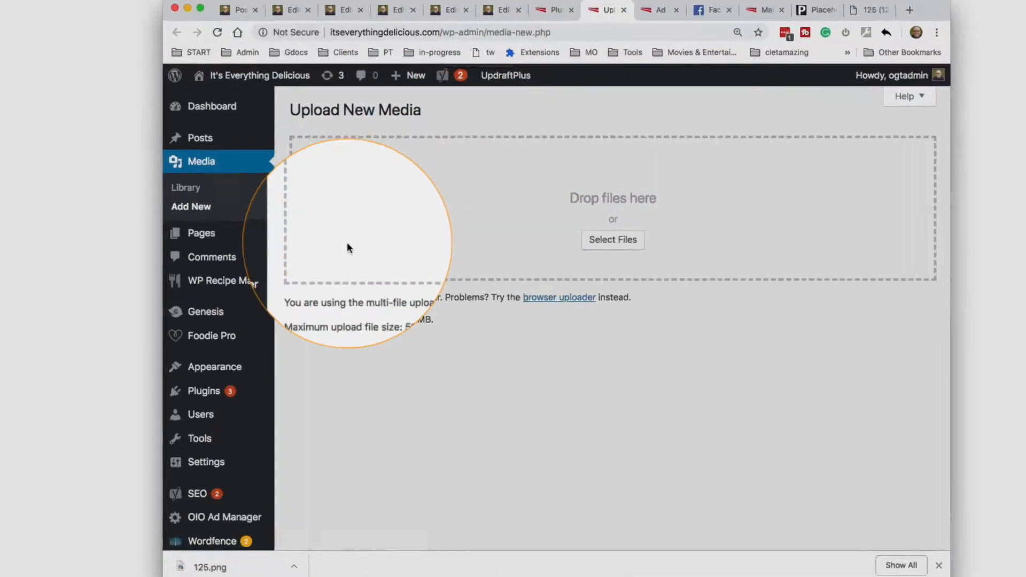
# Upload the 125.png placeholder image from the Desktop folder to the media library
pyautogui.press('super+Tab')
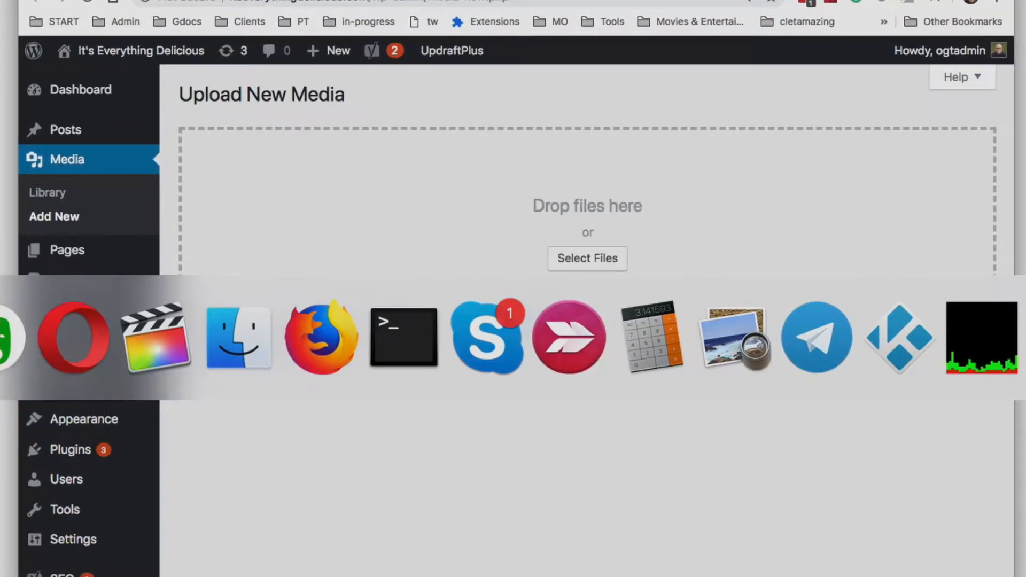
pyautogui.click(601, 256)
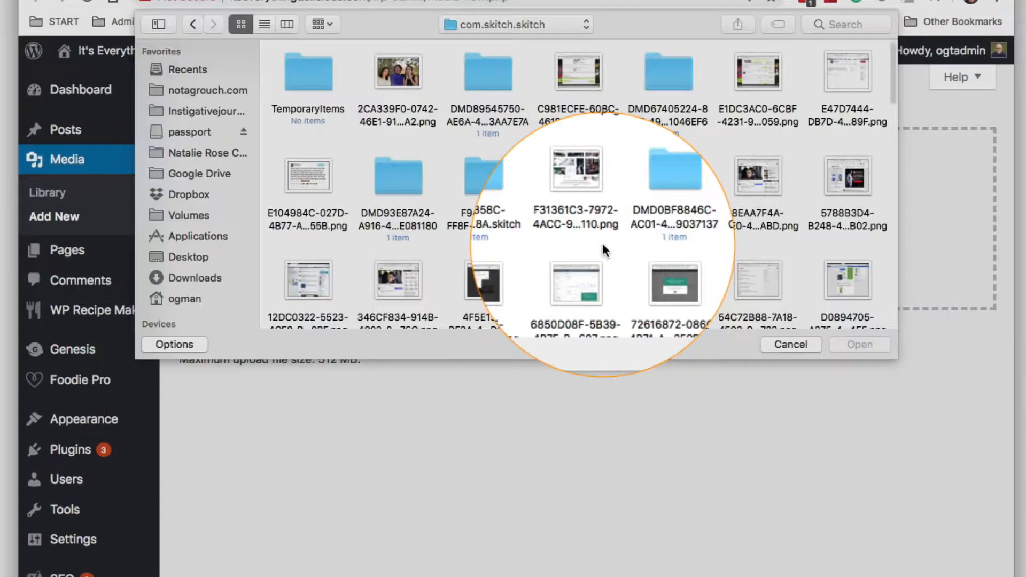
pyautogui.click(189, 256)
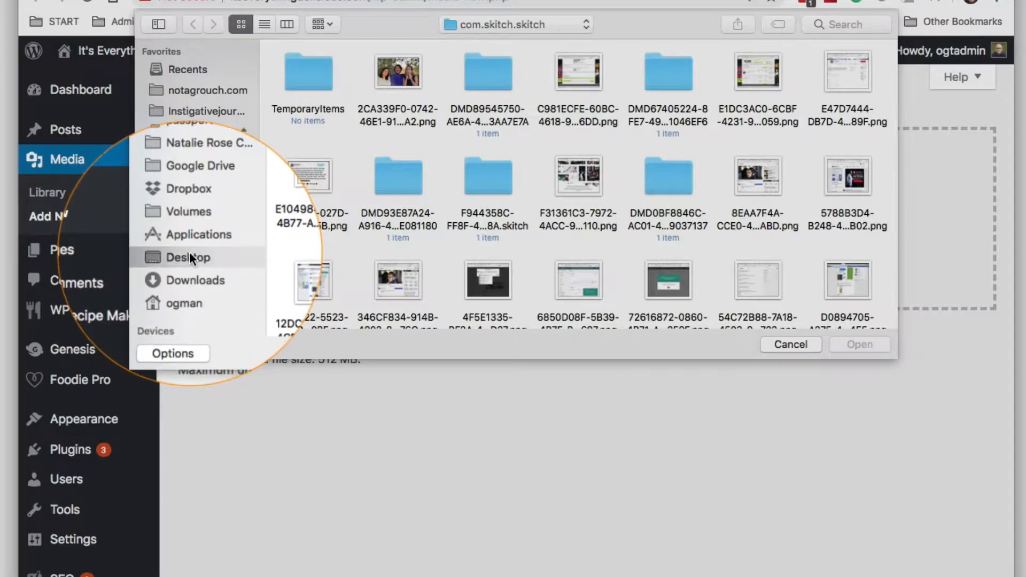
pyautogui.doubleClick(320, 80)
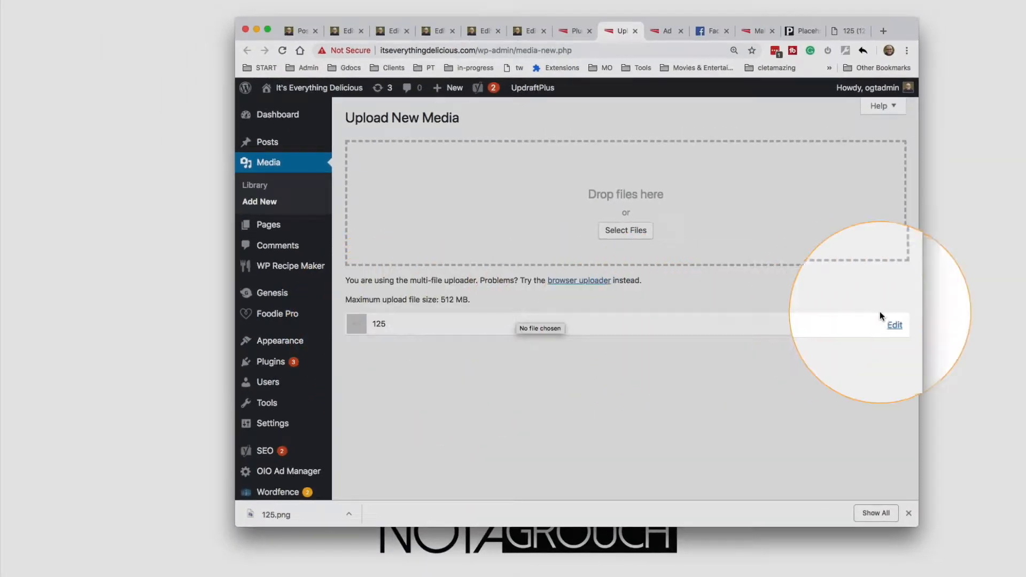
# Copy the uploaded 125.png's file URL into the Default Image URL of the 124x4 ad zone and update the zone settings
pyautogui.click(893, 325)
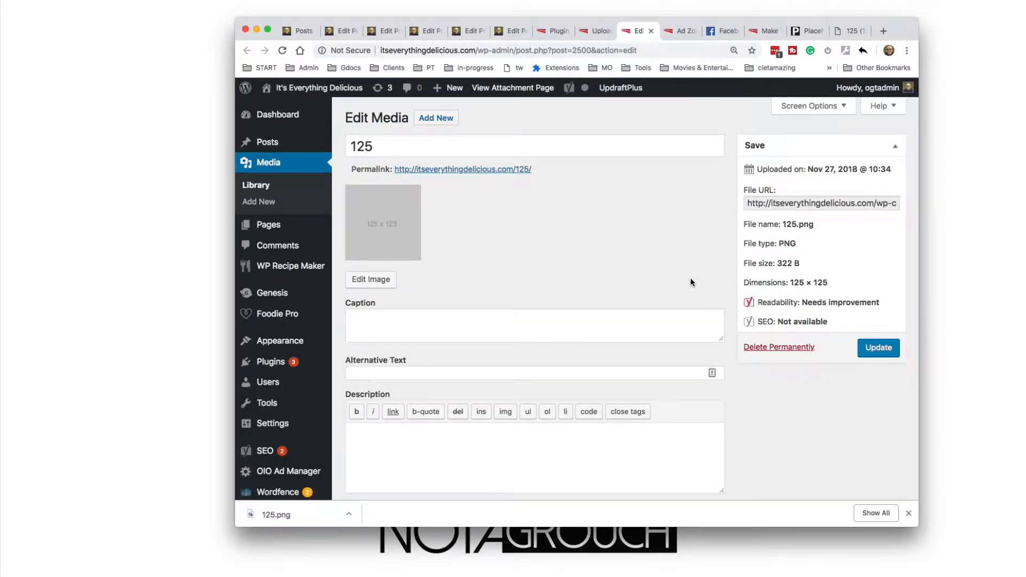
pyautogui.click(774, 202)
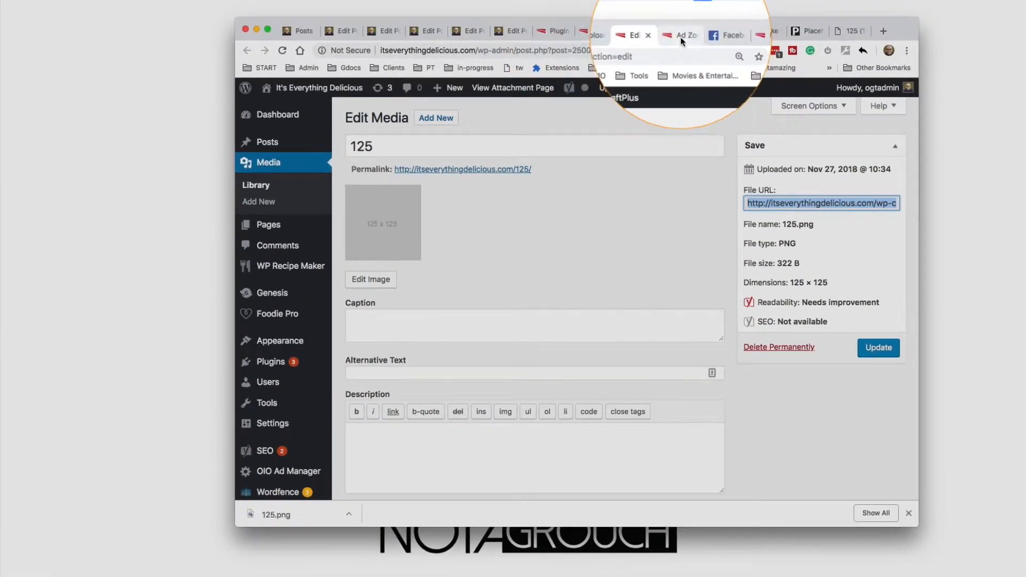
pyautogui.click(681, 36)
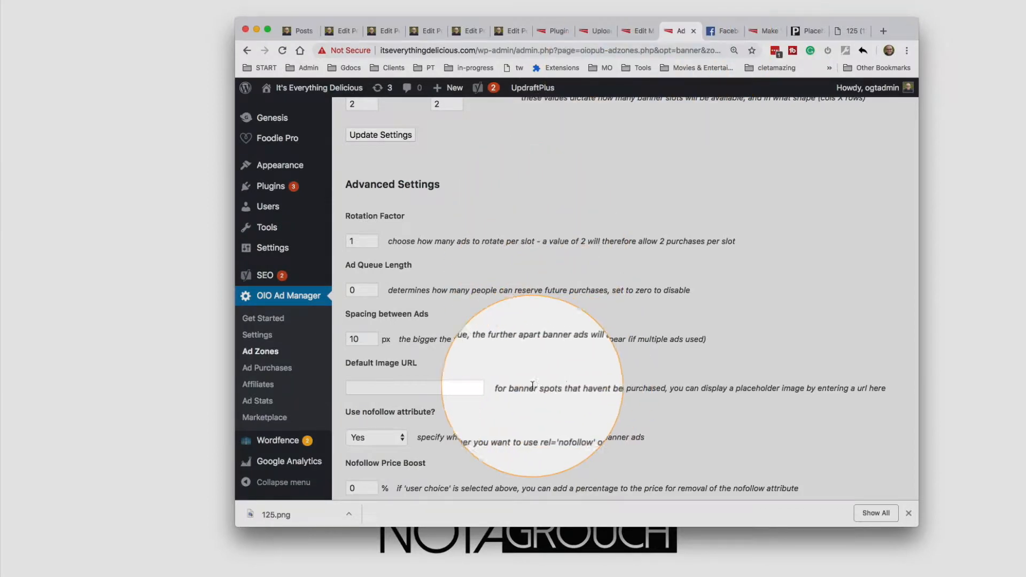
pyautogui.click(395, 386)
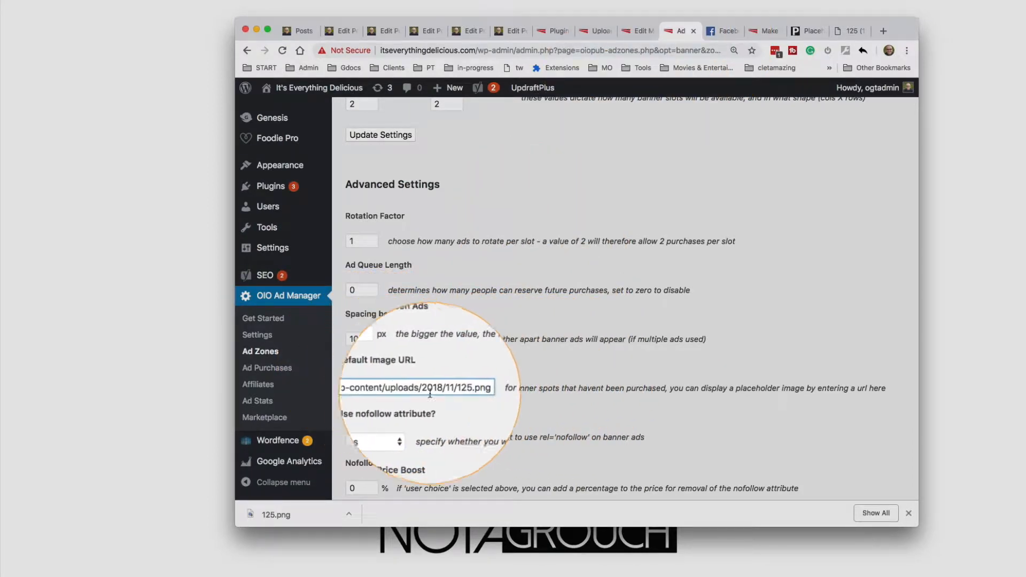
pyautogui.scroll(-5, 395, 385)
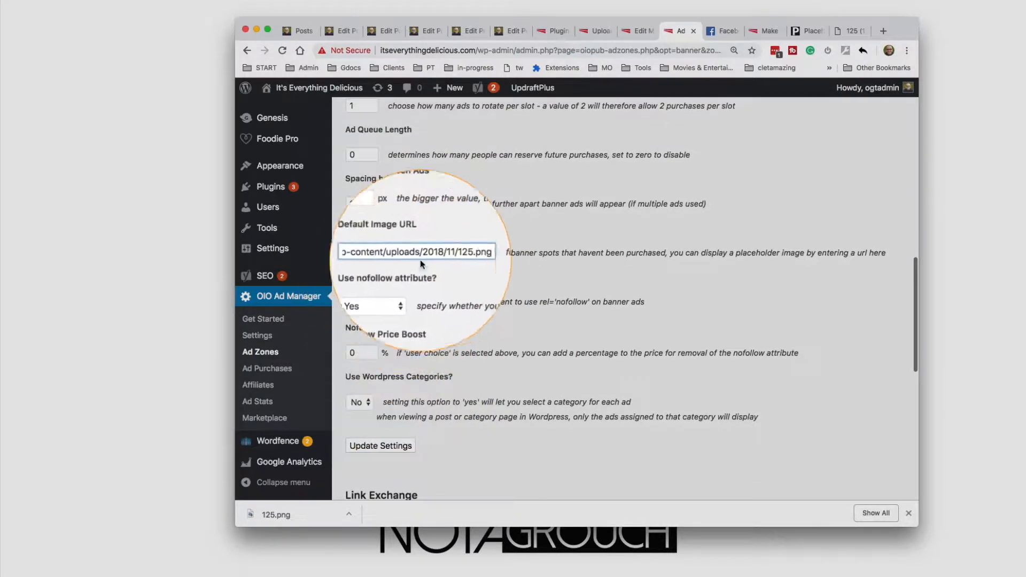
pyautogui.scroll(-15, 383, 315)
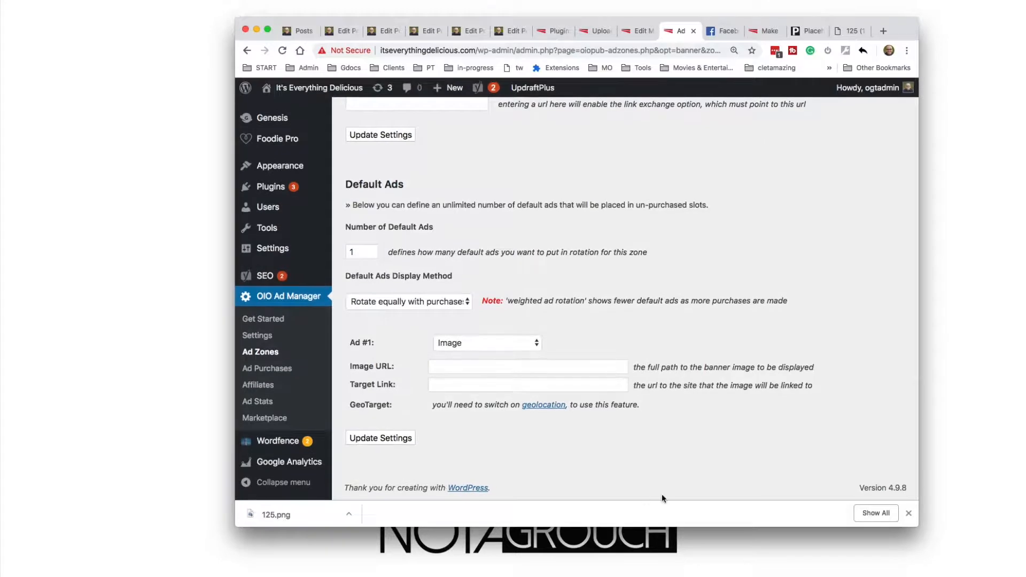
pyautogui.click(382, 441)
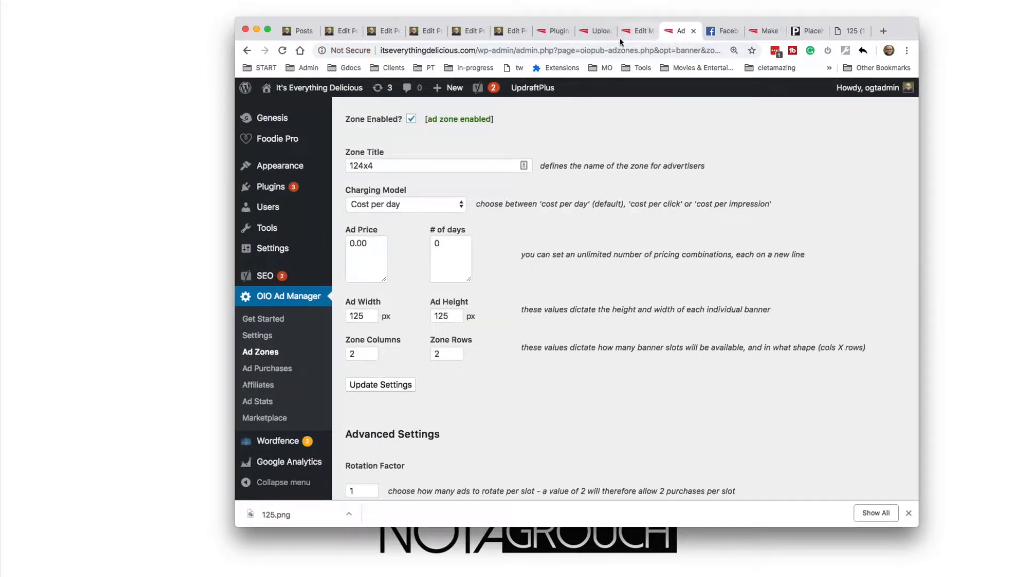
# Open the WordPress Widgets page and expand the Primary Sidebar area
pyautogui.click(637, 27)
pyautogui.moveTo(251, 345)
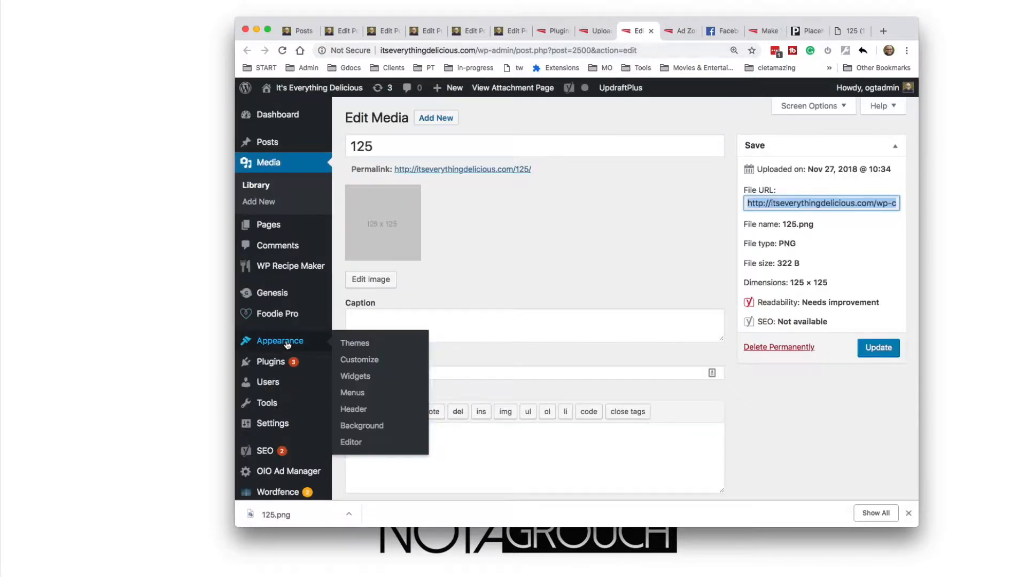
pyautogui.click(354, 377)
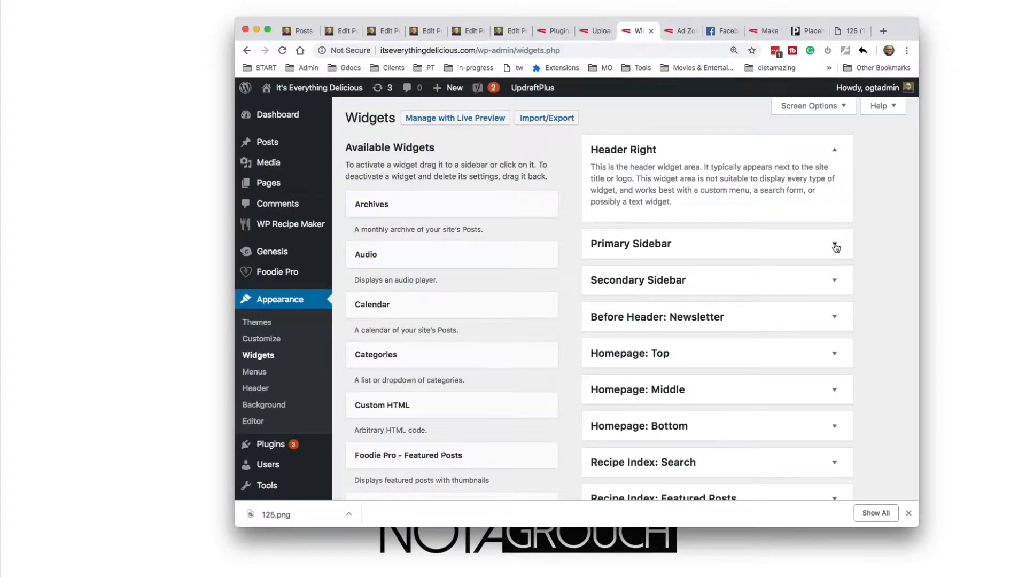
pyautogui.click(833, 244)
# Check the zone settings of the two existing OIO Ad Zone widgets in the Primary Sidebar
pyautogui.scroll(-6, 572, 412)
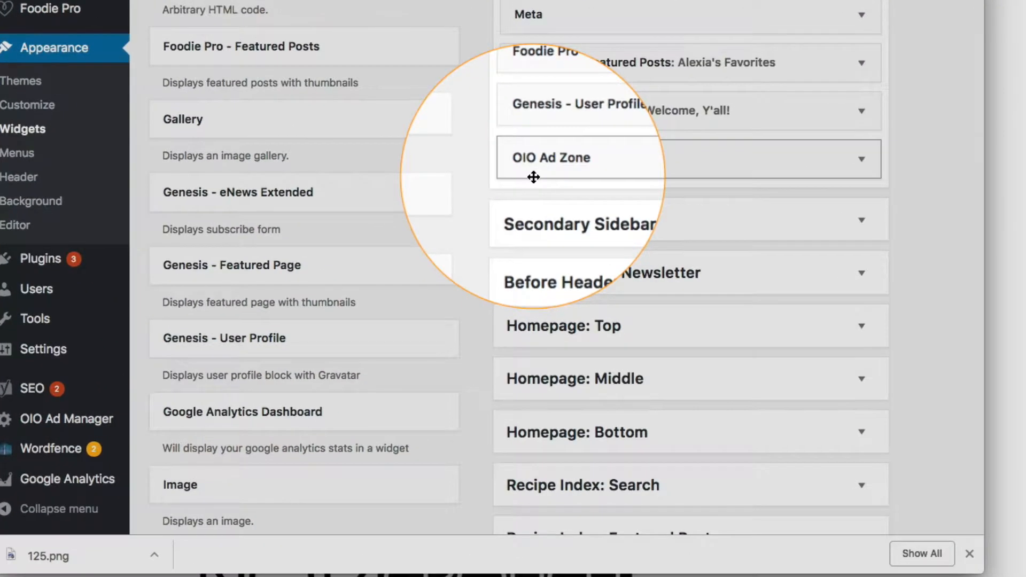
pyautogui.scroll(3, 577, 262)
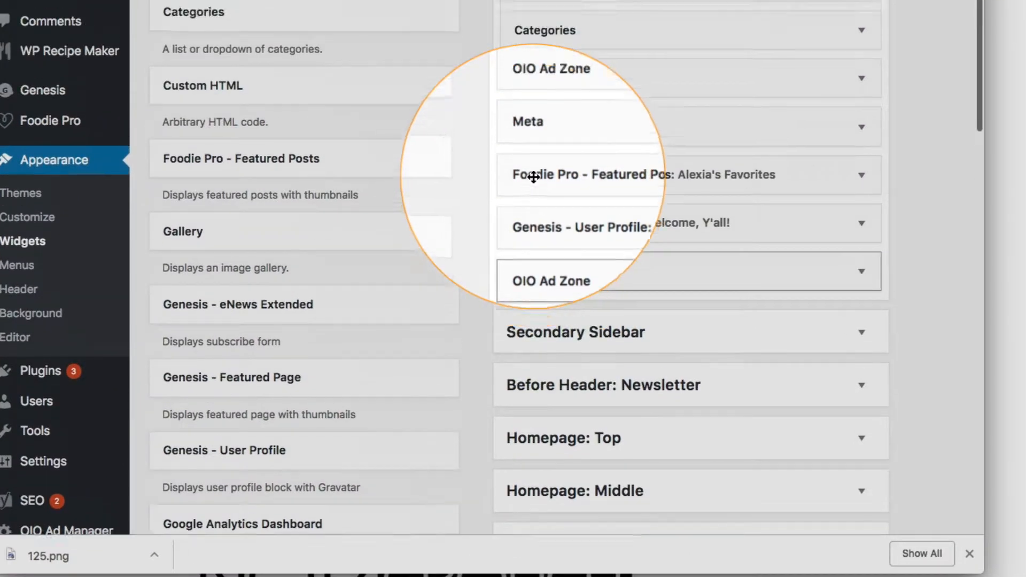
pyautogui.click(850, 124)
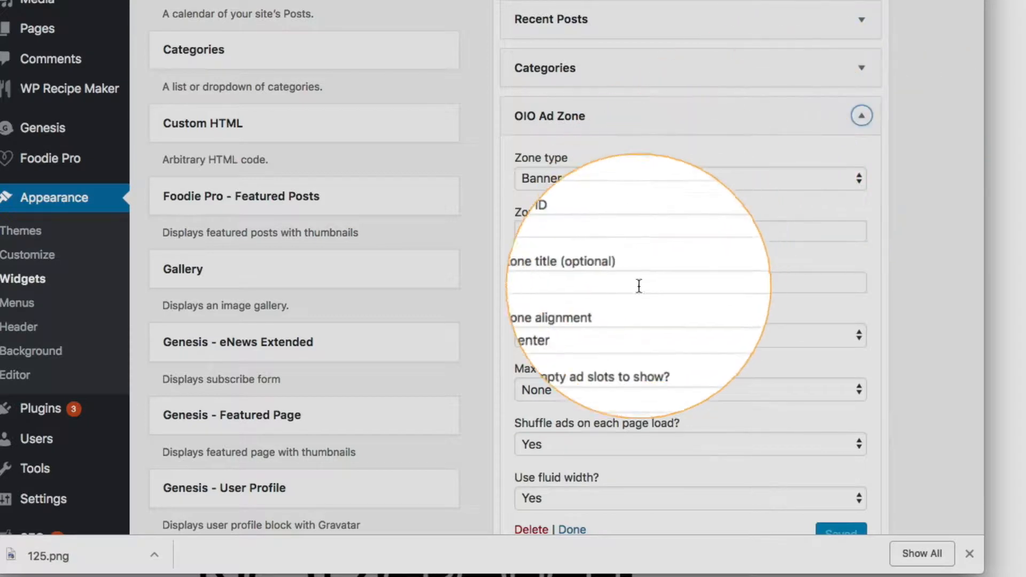
pyautogui.click(860, 115)
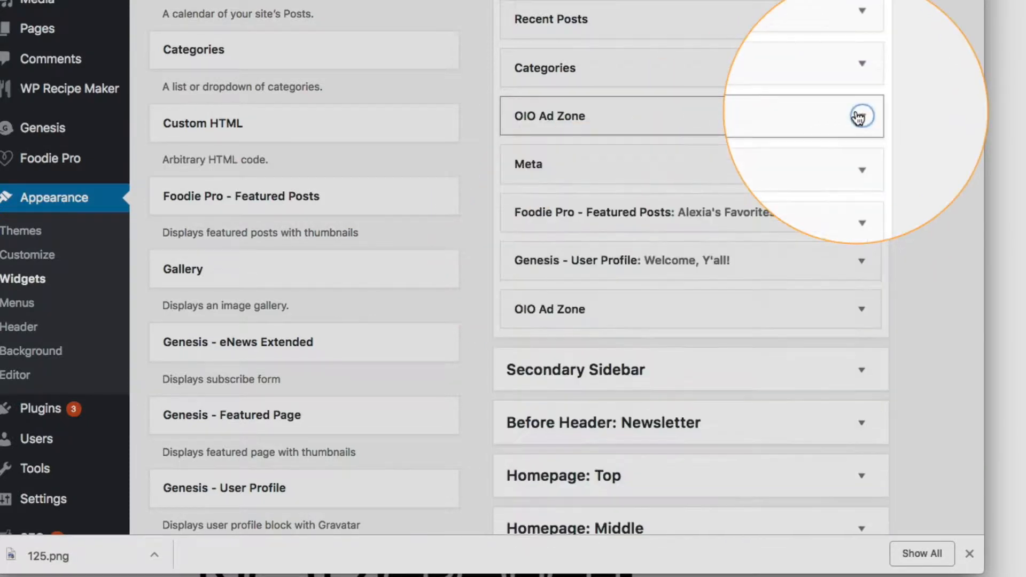
pyautogui.click(860, 310)
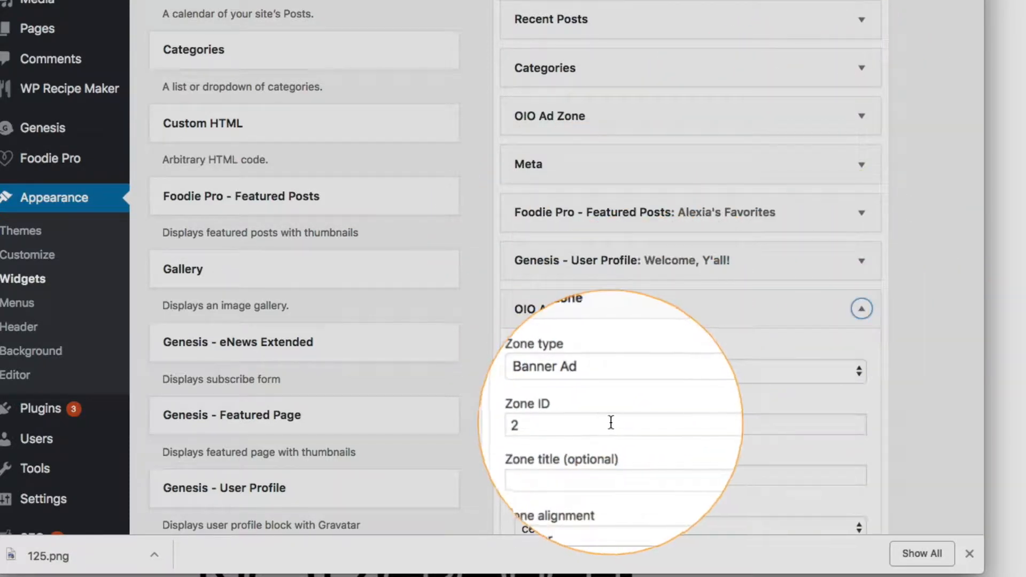
pyautogui.click(862, 309)
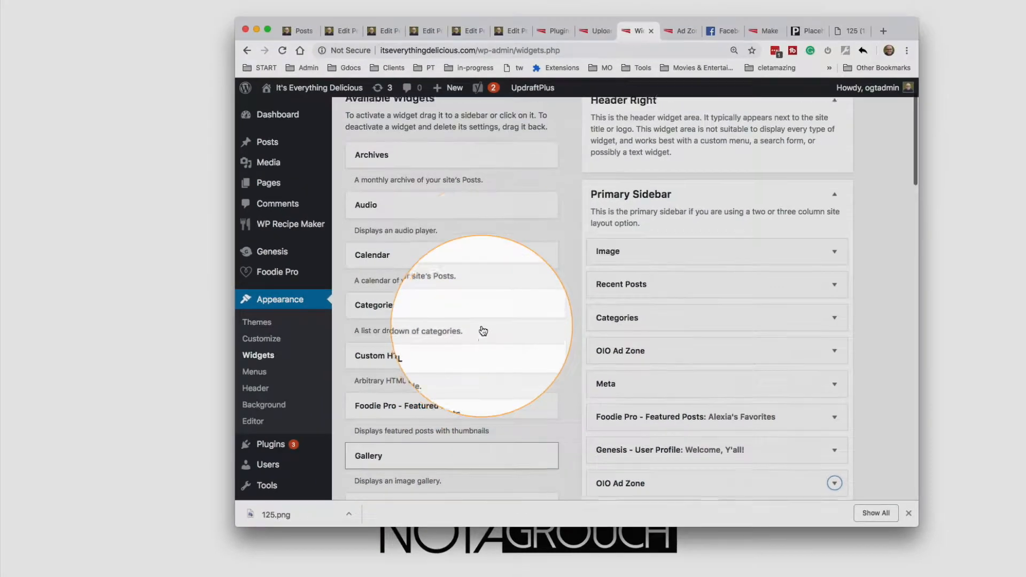
pyautogui.scroll(-7, 404, 306)
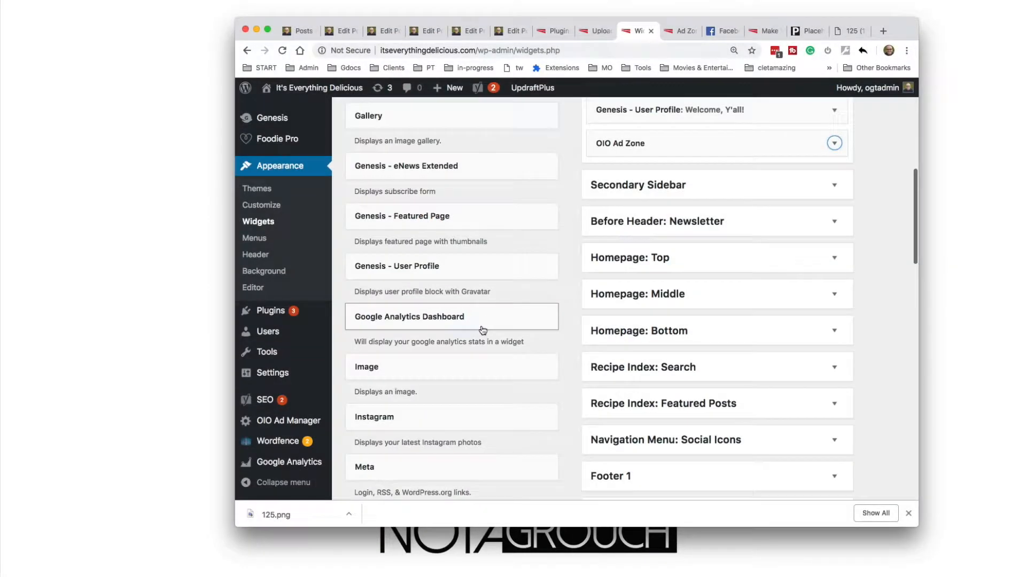
pyautogui.scroll(-5, 484, 321)
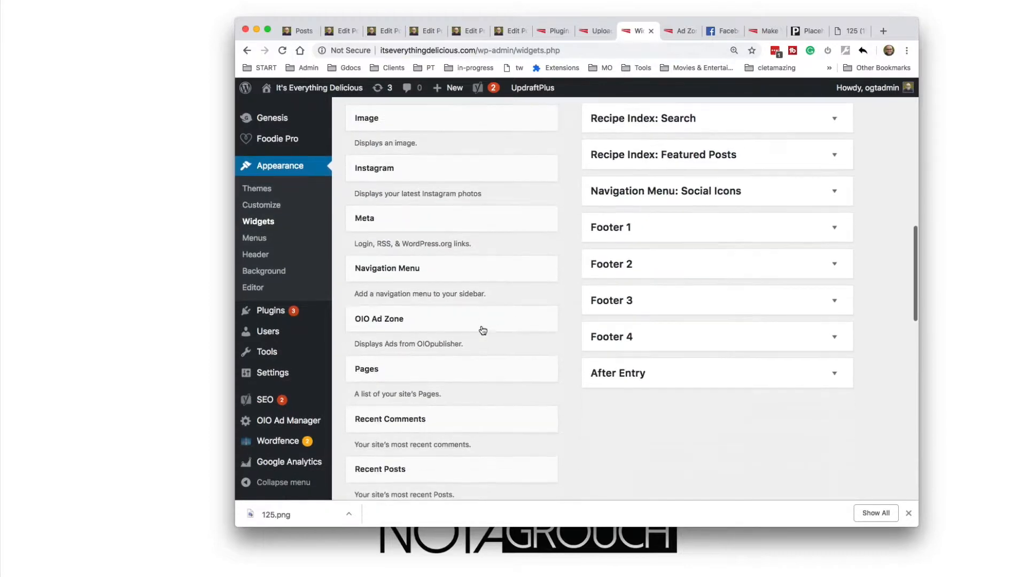
pyautogui.click(495, 283)
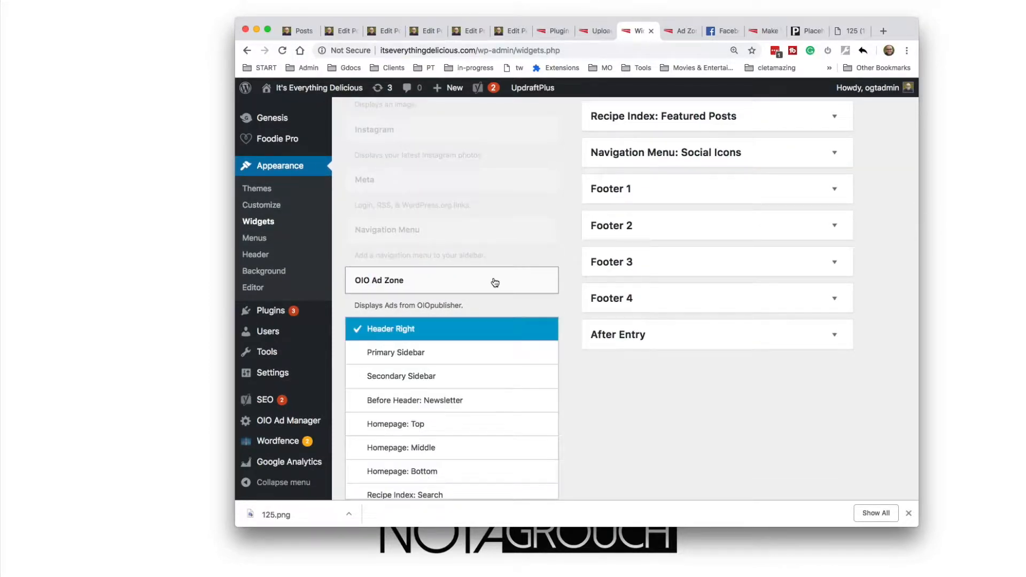
pyautogui.click(452, 351)
pyautogui.scroll(-4, 452, 351)
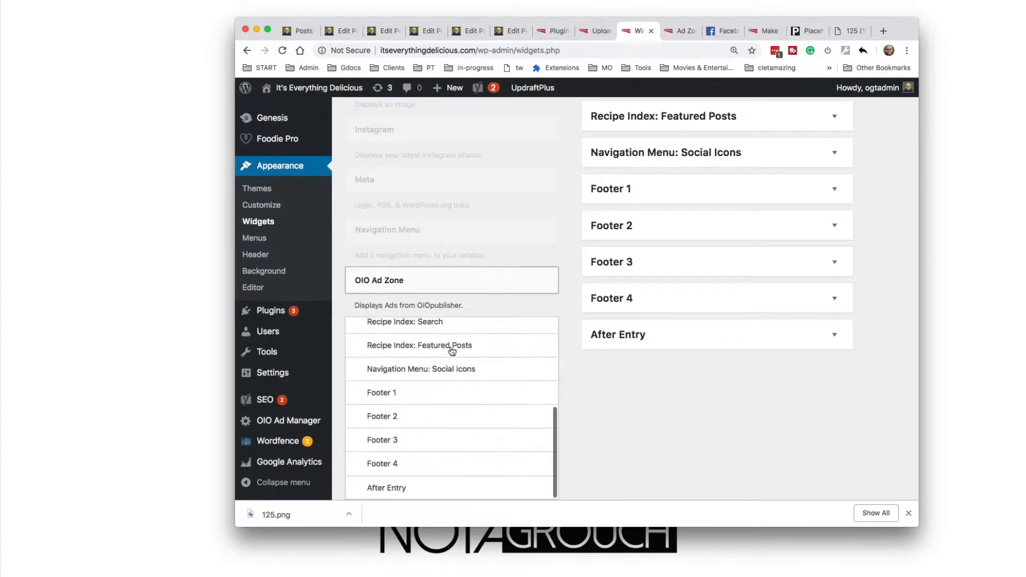
pyautogui.press('Return')
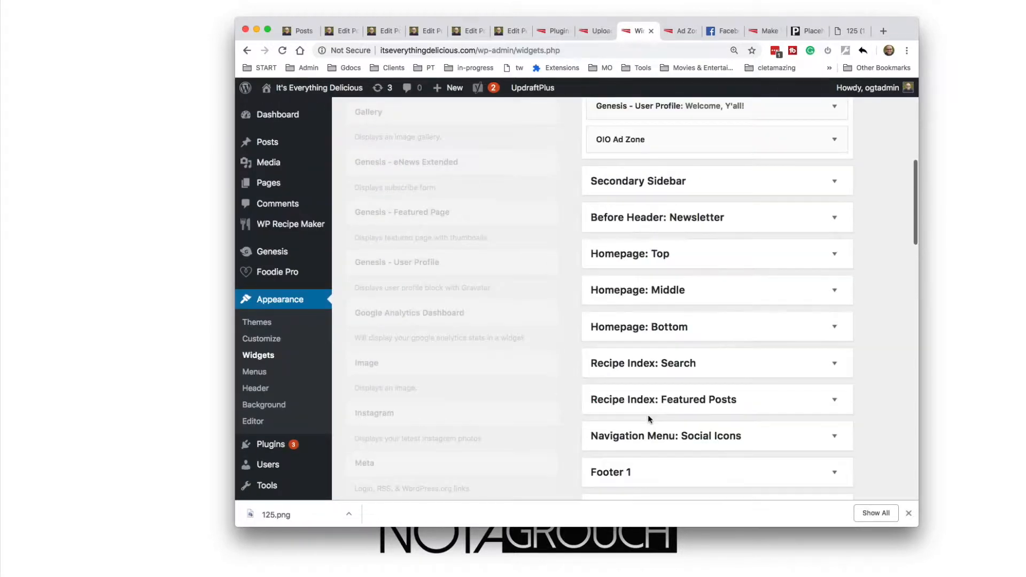
pyautogui.scroll(-10, 648, 418)
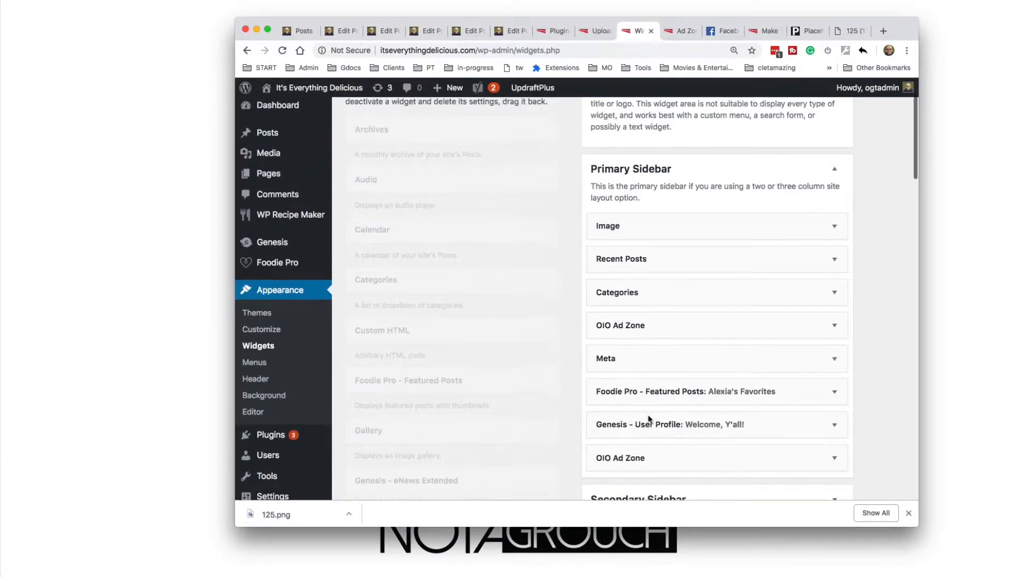
pyautogui.scroll(1, 650, 420)
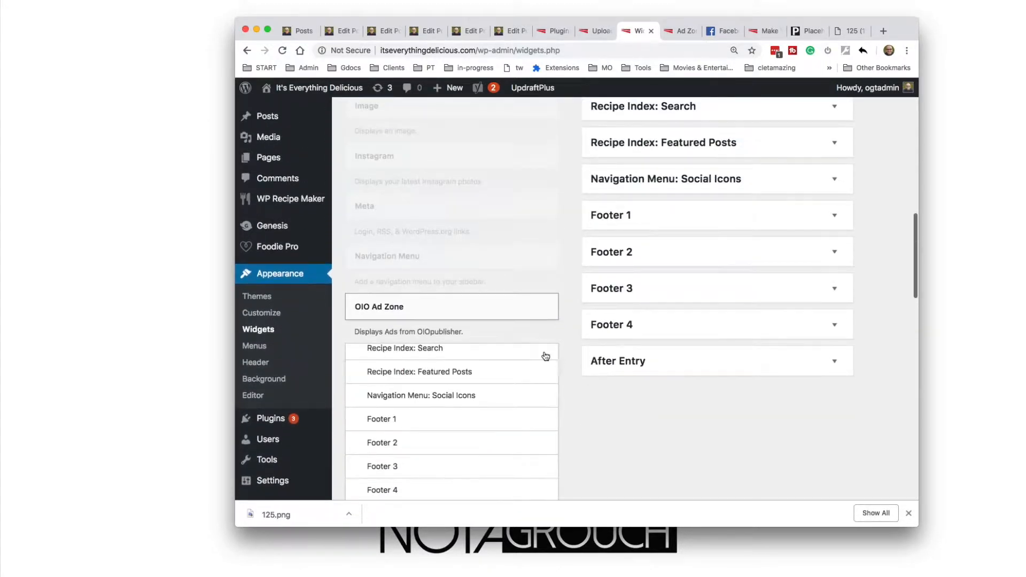
# Add an OIO Ad Zone widget to the Primary Sidebar between the Foodie Pro - Featured Posts and Genesis - User Profile widgets
pyautogui.moveTo(492, 311); pyautogui.dragTo(671, 88)
pyautogui.moveTo(656, 66)
pyautogui.mouseDown()
pyautogui.moveTo(641, 167)
pyautogui.moveTo(670, 60)
pyautogui.mouseUp()
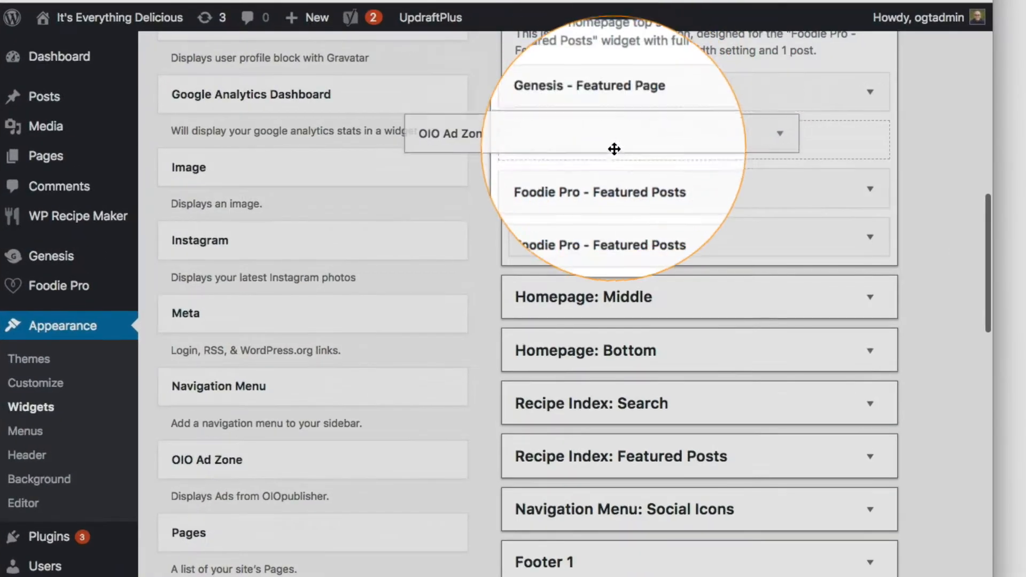
pyautogui.moveTo(649, 18); pyautogui.dragTo(630, 443)
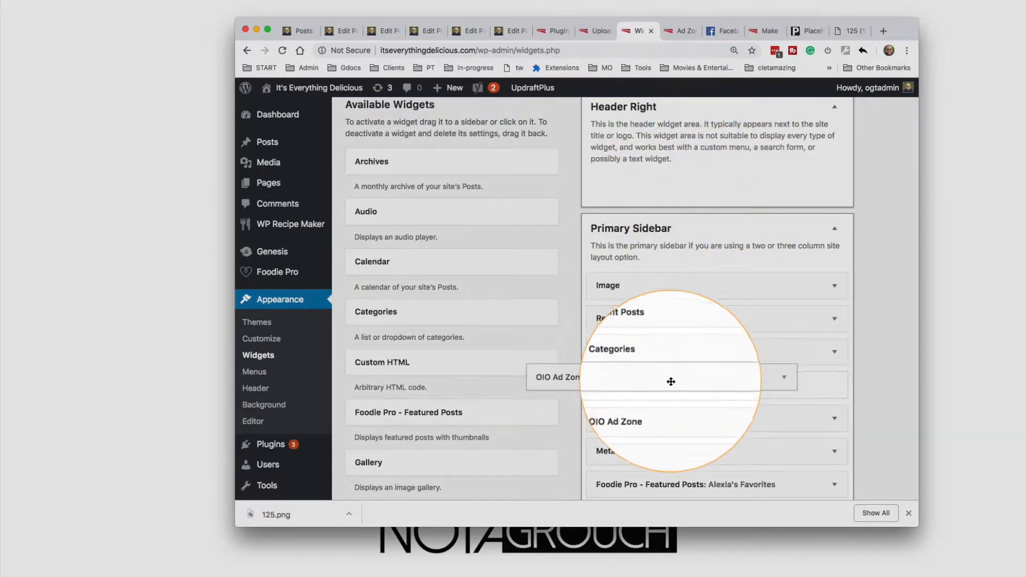
pyautogui.moveTo(671, 382); pyautogui.dragTo(717, 374)
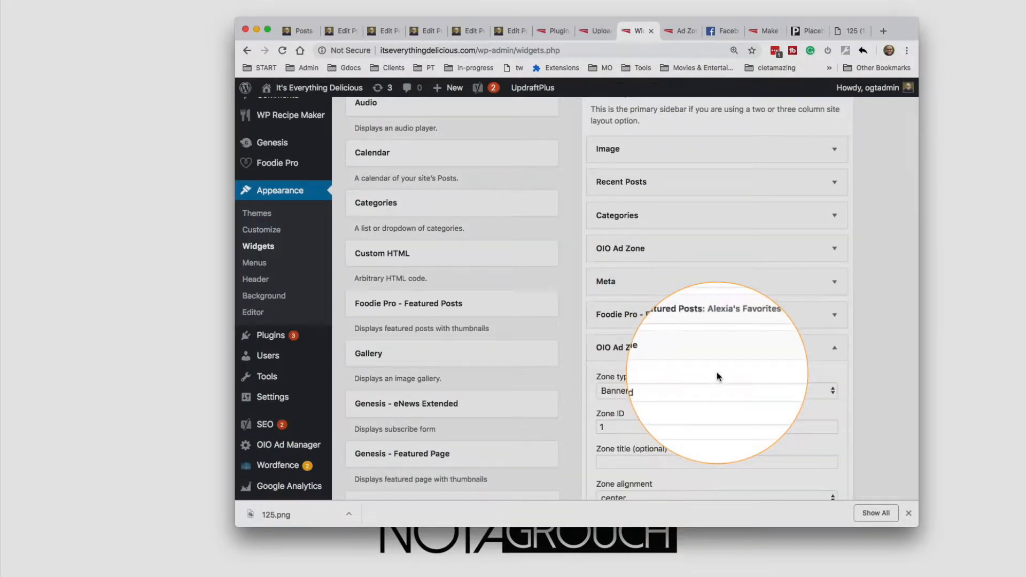
# Set the new OIO Ad Zone widget's Zone ID to 3 and save the widget
pyautogui.doubleClick(614, 427)
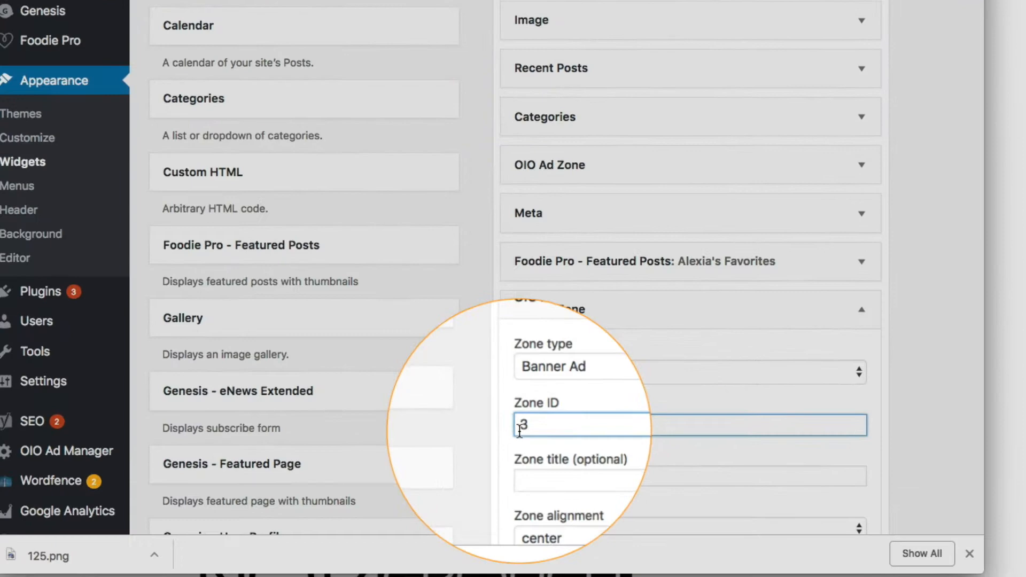
pyautogui.scroll(-5, 600, 429)
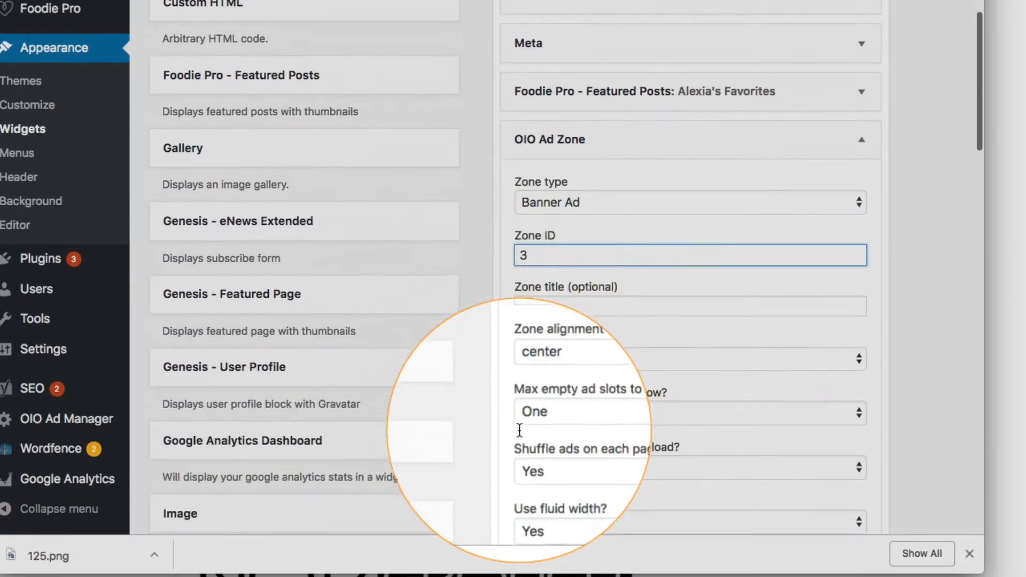
pyautogui.scroll(3, 606, 310)
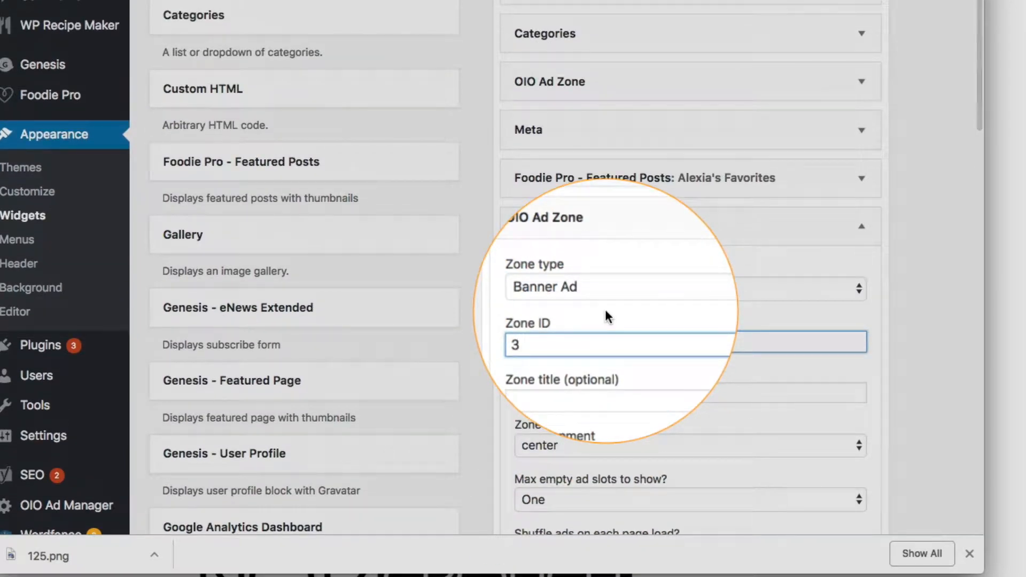
pyautogui.scroll(-4, 605, 310)
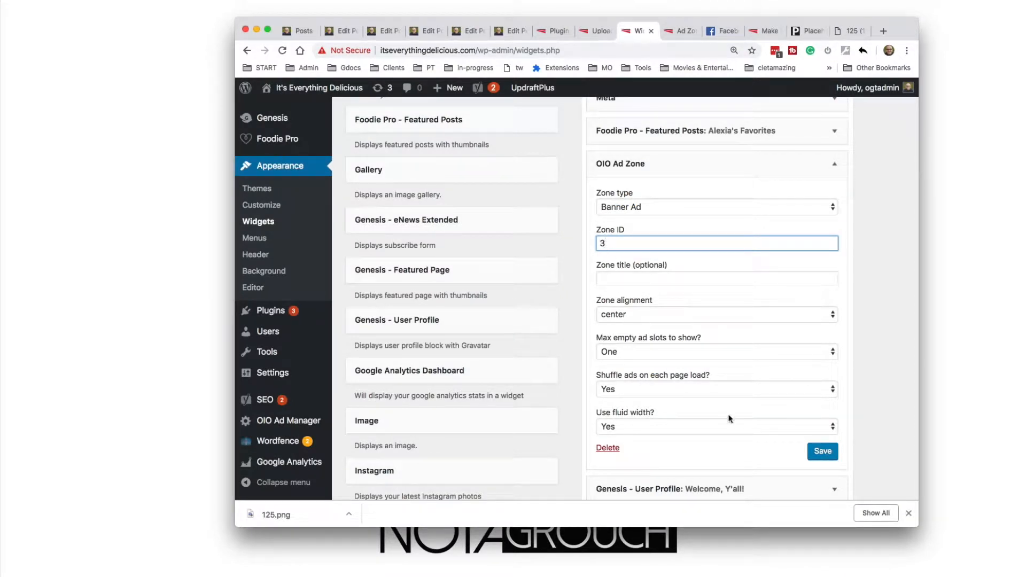
pyautogui.click(813, 453)
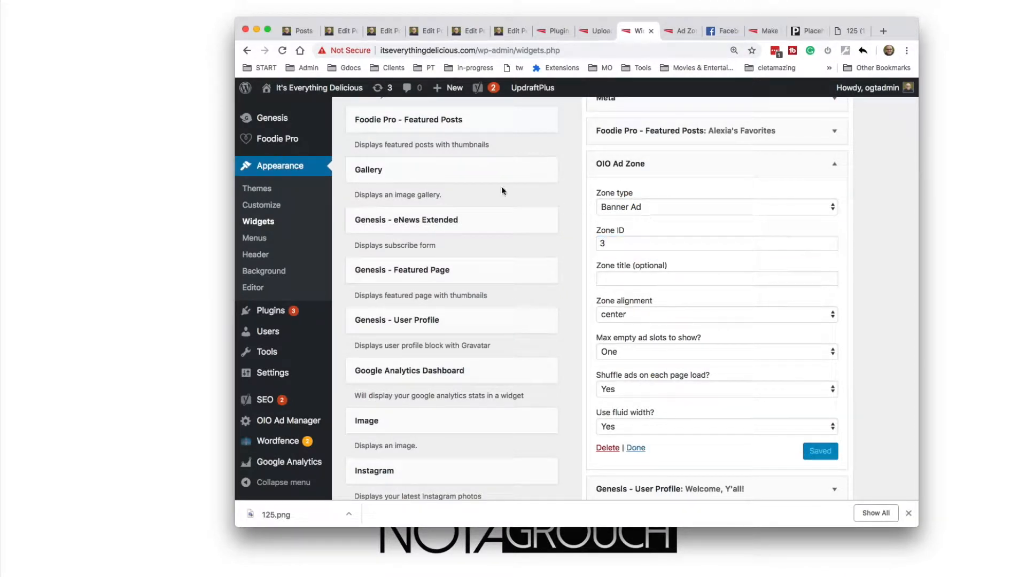
# View the new ad zone in the blog homepage's sidebar and review the zone's settings in Ad Zones
pyautogui.moveTo(310, 88)
pyautogui.click(289, 107)
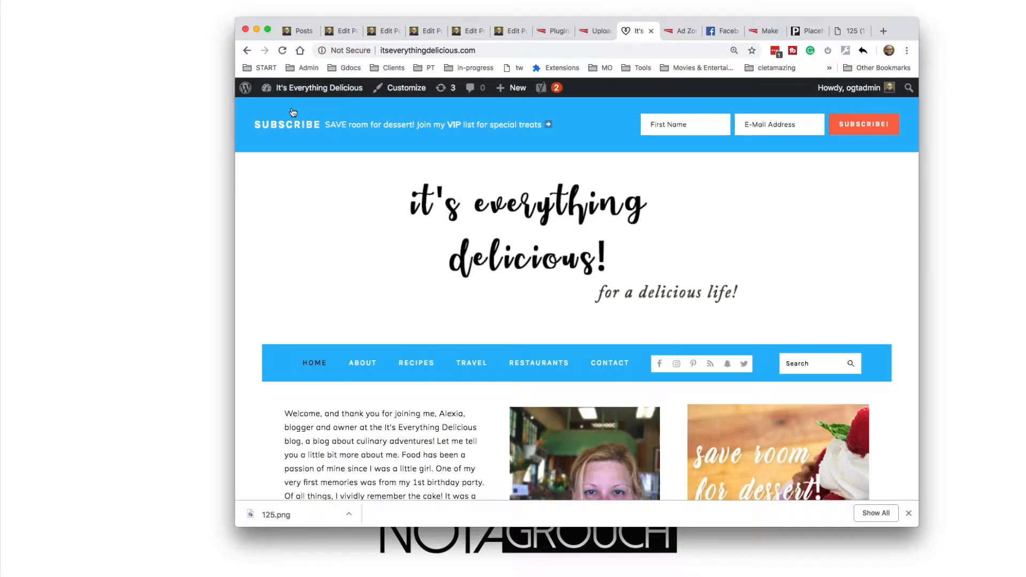
pyautogui.scroll(-5, 293, 112)
pyautogui.scroll(-15, 293, 113)
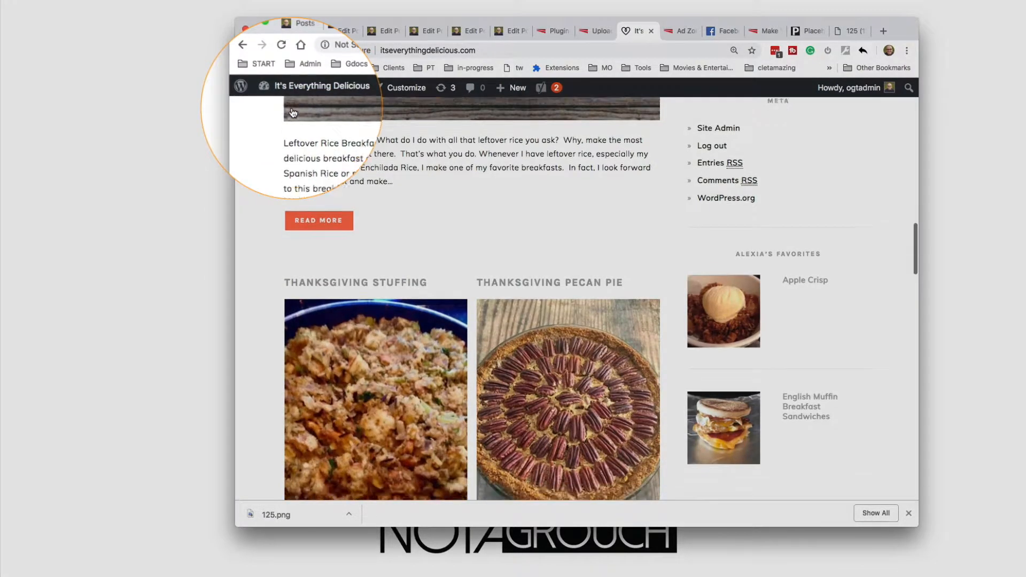
pyautogui.scroll(3, 293, 112)
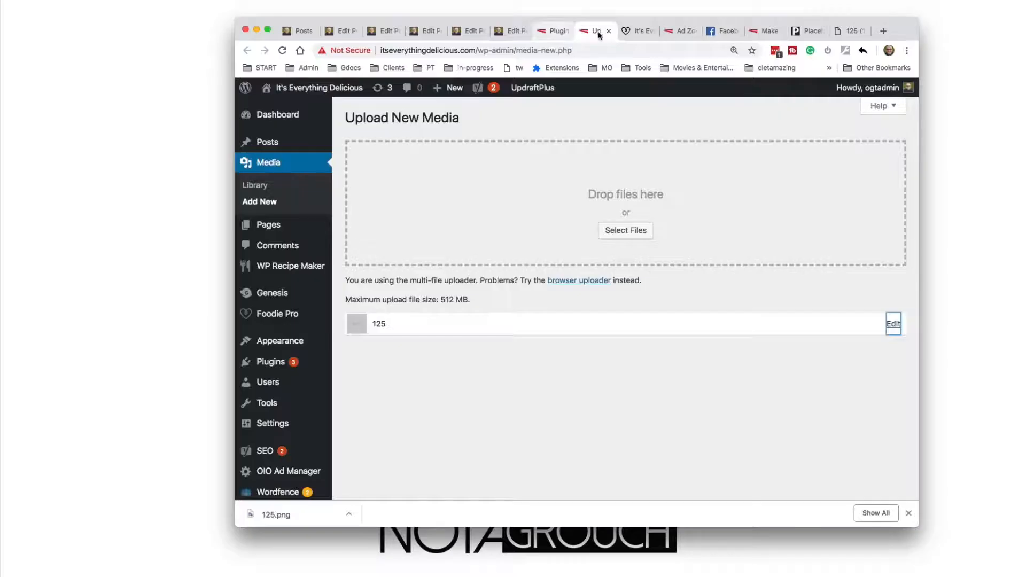
pyautogui.click(667, 34)
pyautogui.scroll(-8, 521, 304)
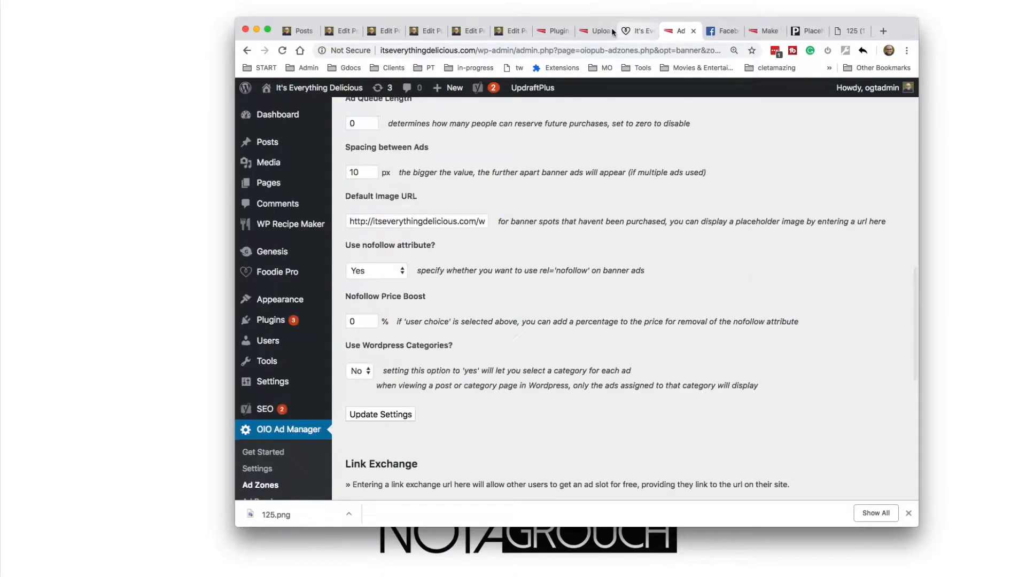
# In the Primary Sidebar's OIO Ad Zone widget with Zone ID 3, set Max empty ad slots to show to All and save
pyautogui.click(593, 31)
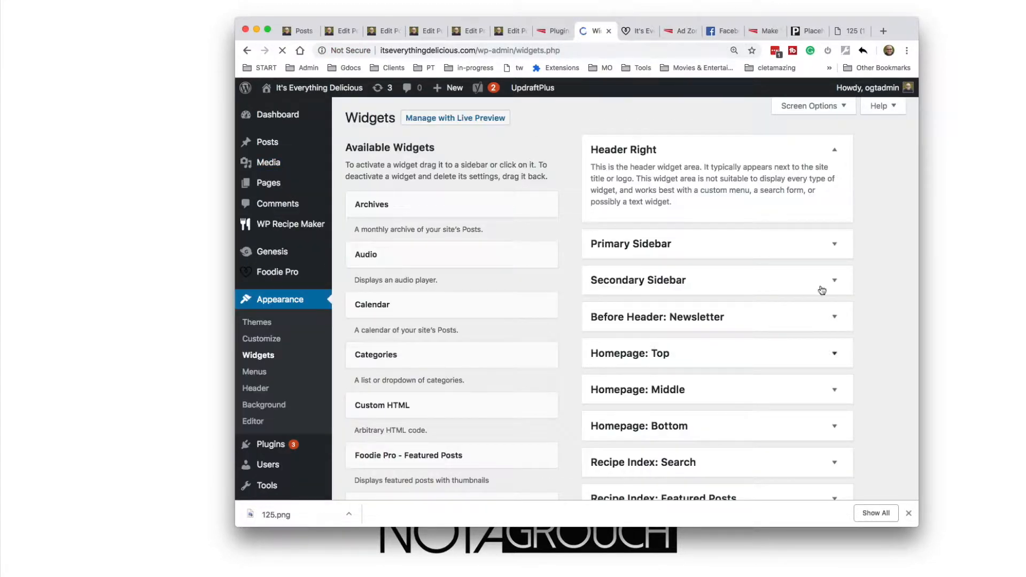
pyautogui.click(834, 244)
pyautogui.scroll(-5, 750, 398)
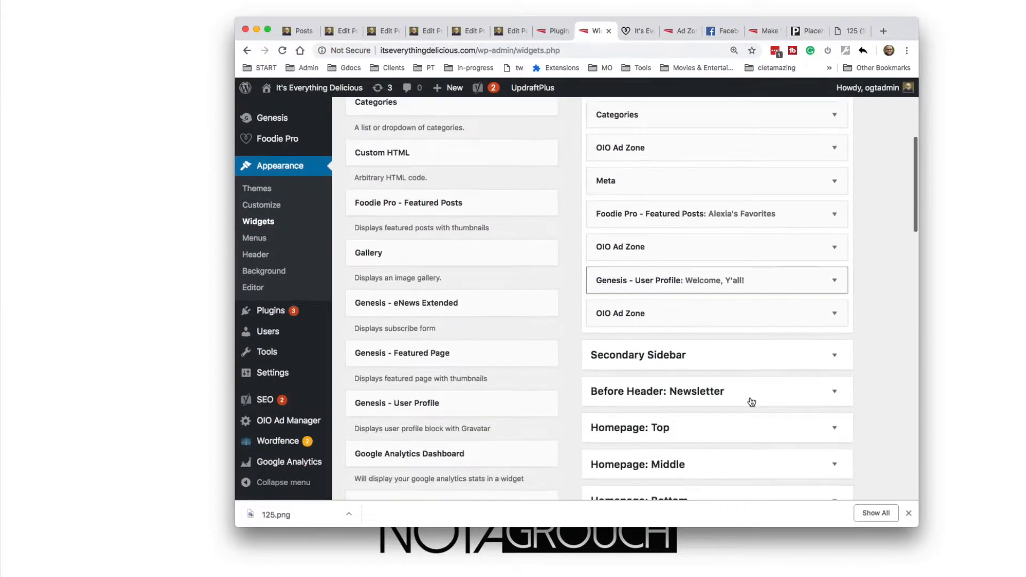
pyautogui.click(835, 239)
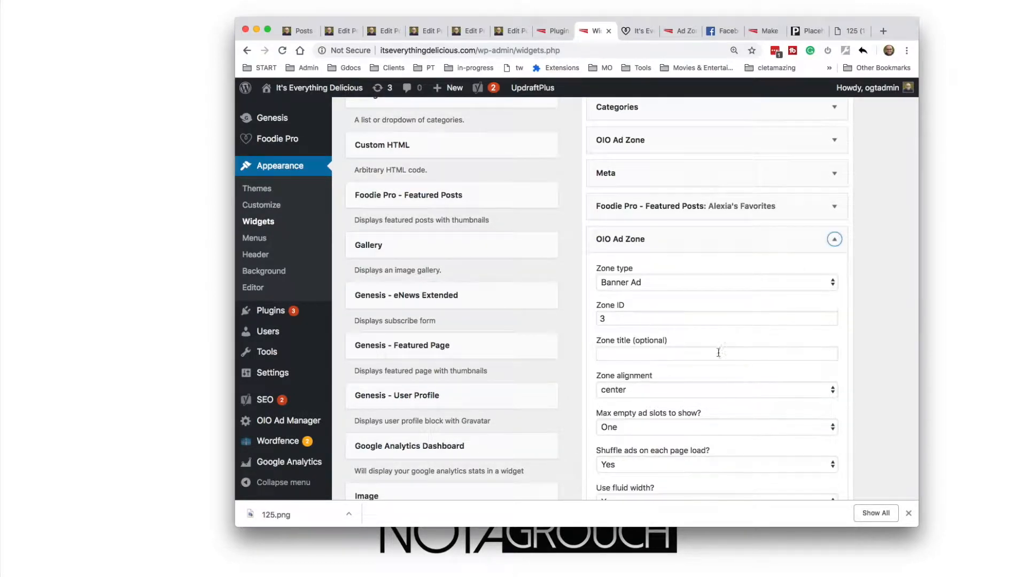
pyautogui.scroll(-3, 703, 408)
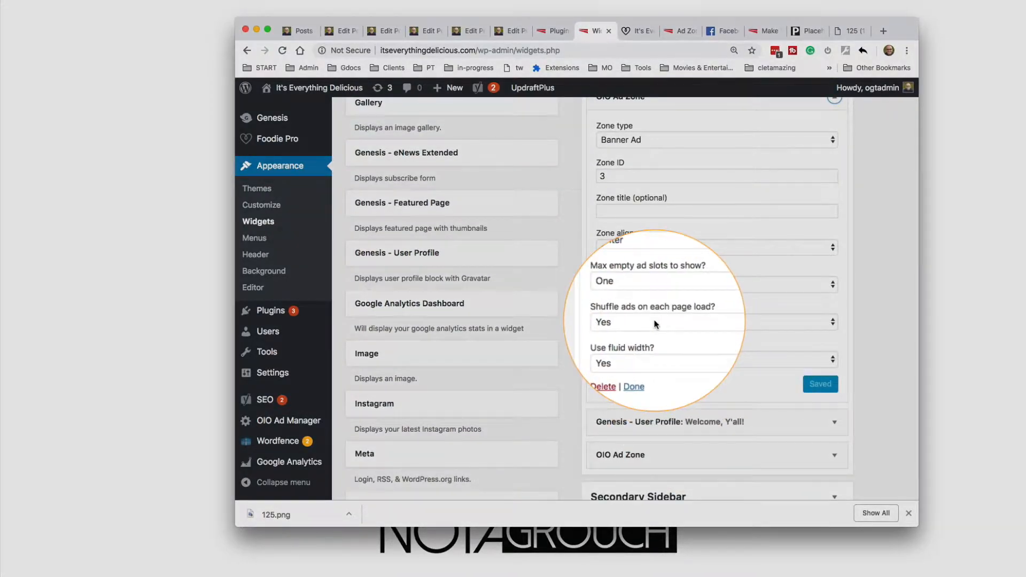
pyautogui.click(637, 285)
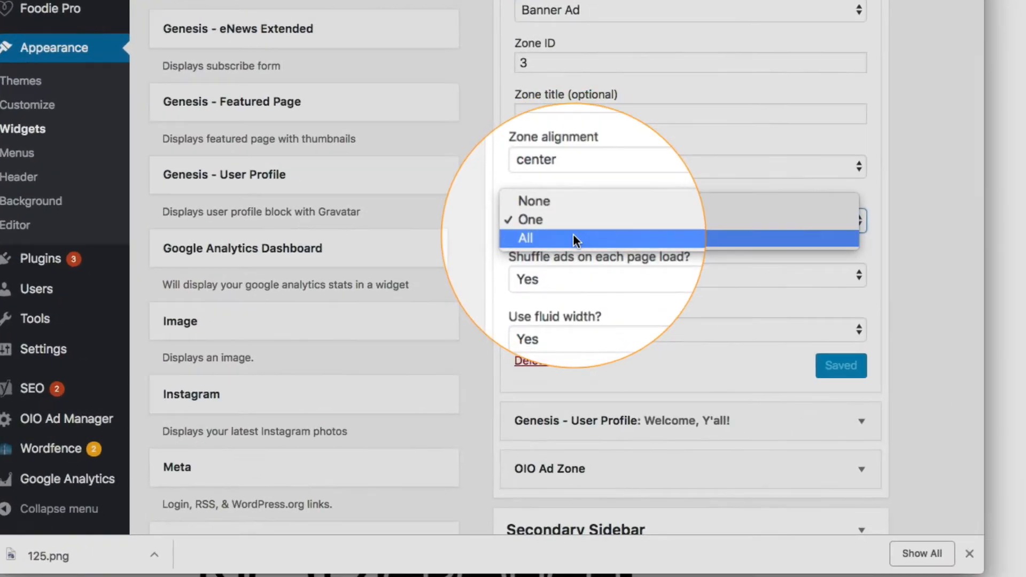
pyautogui.click(637, 292)
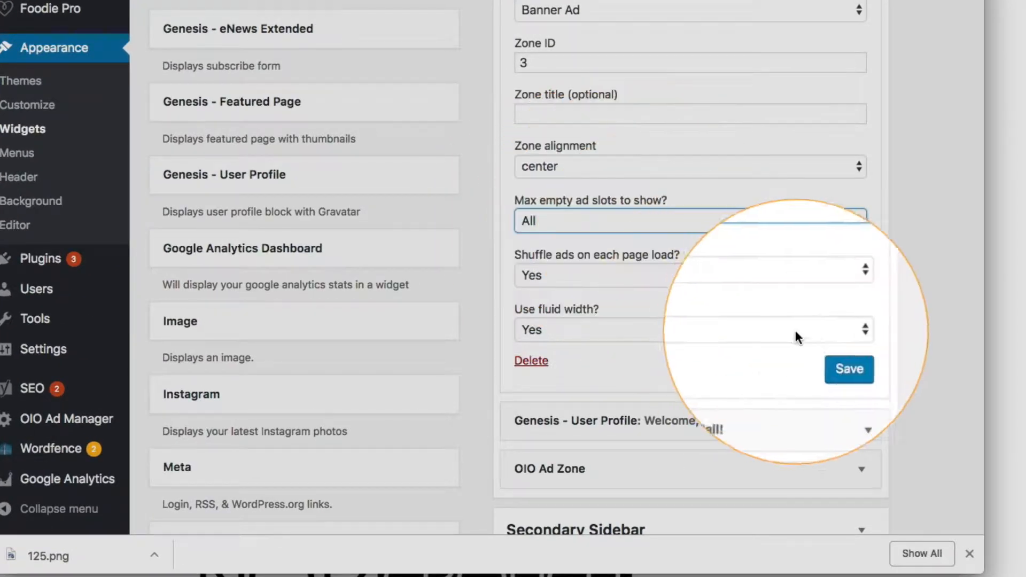
pyautogui.click(844, 368)
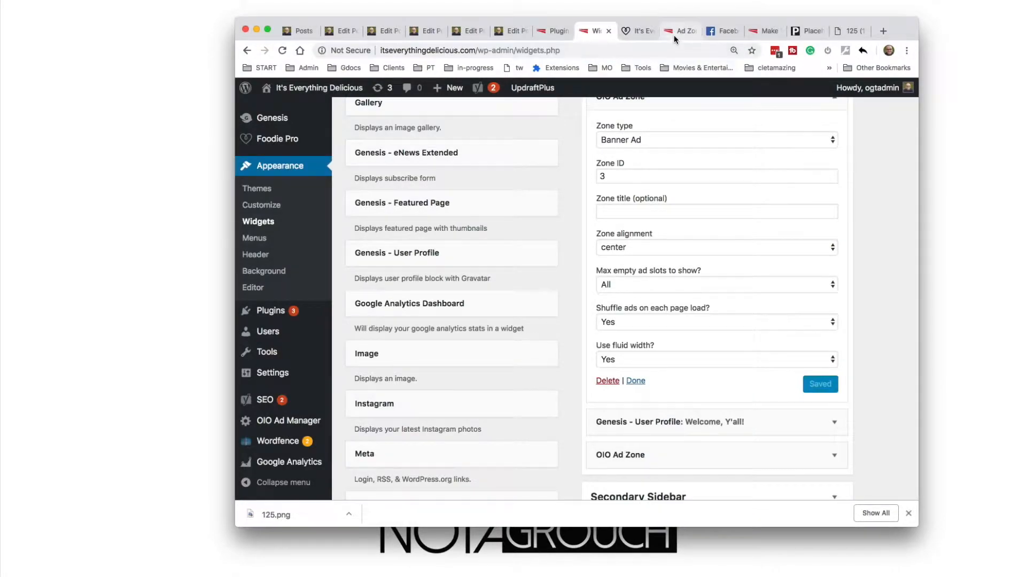
# Check the updated ad zone in the blog homepage's sidebar against its widget options and the zone's Default Ads settings
pyautogui.click(674, 34)
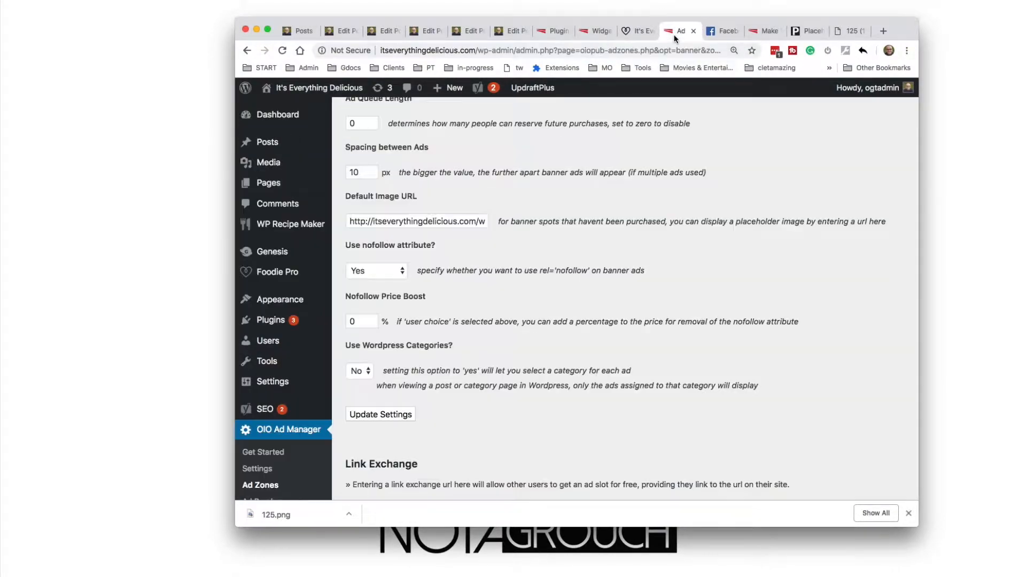
pyautogui.click(772, 32)
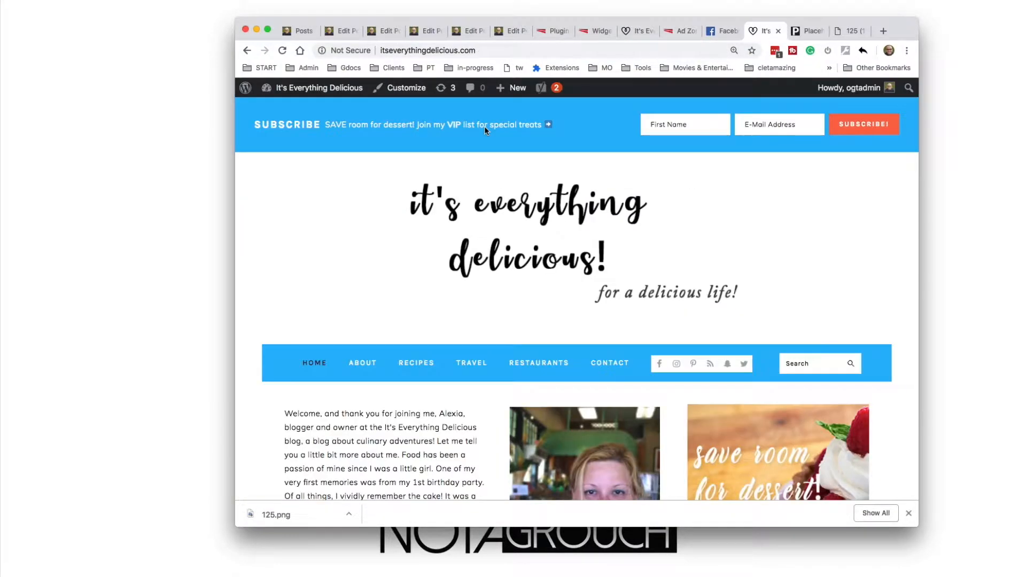
pyautogui.scroll(-20, 522, 330)
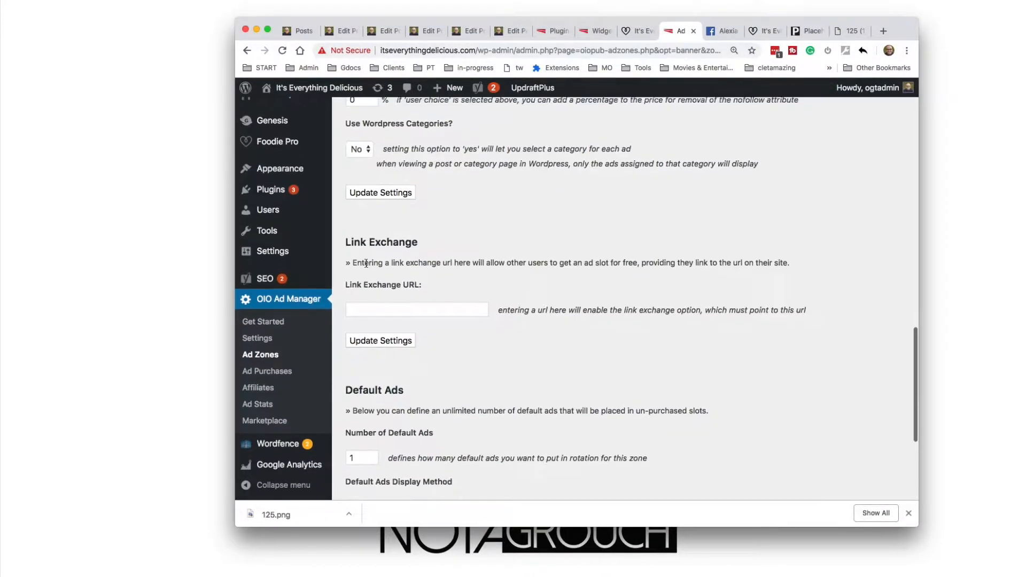
pyautogui.scroll(-5, 366, 266)
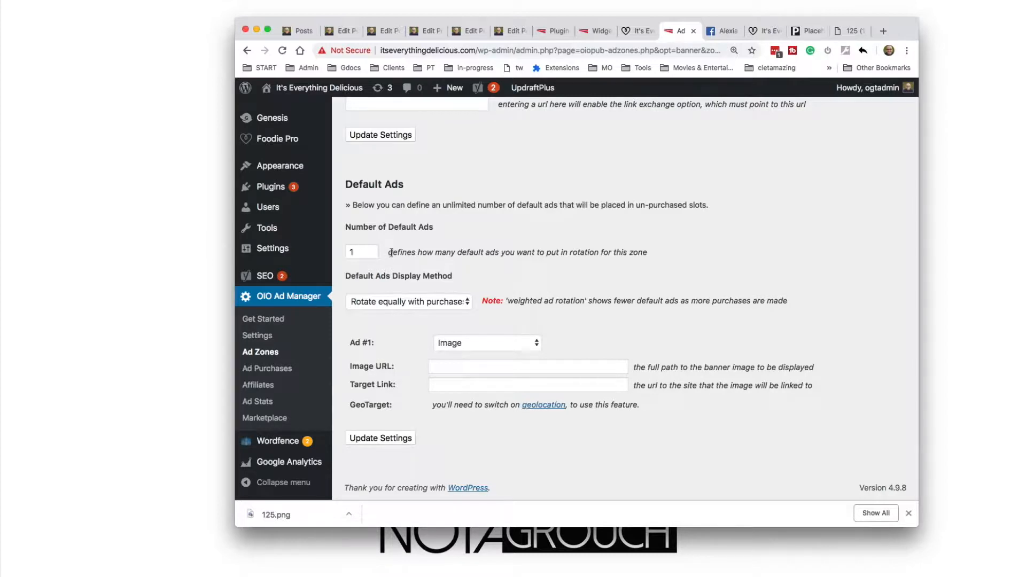
pyautogui.click(588, 32)
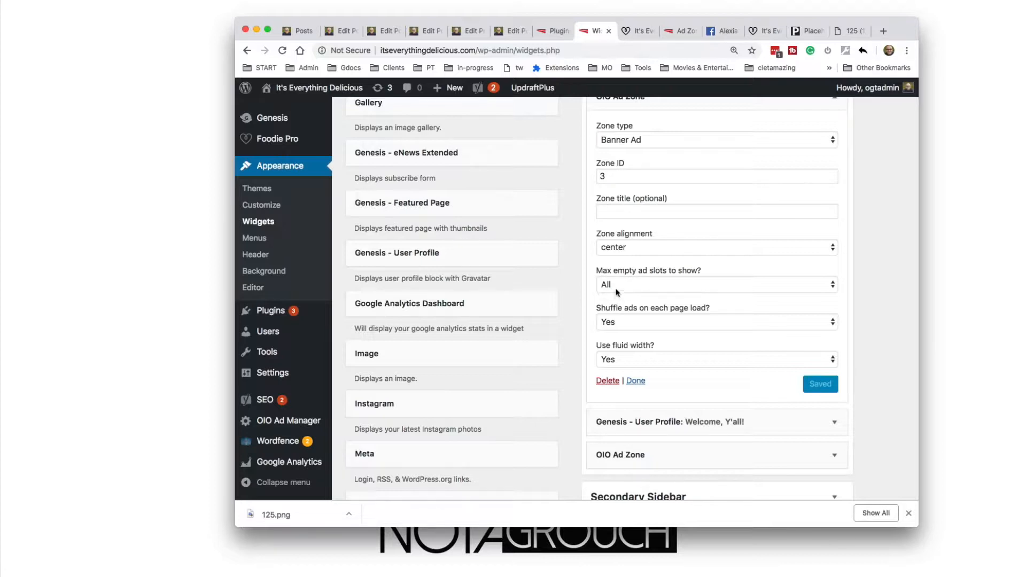
pyautogui.click(632, 32)
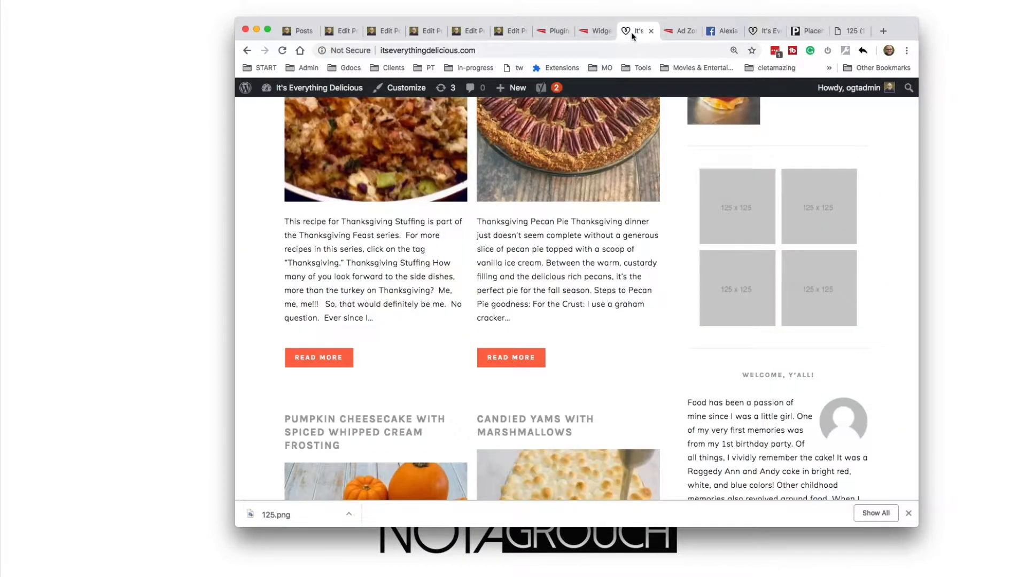
pyautogui.click(684, 32)
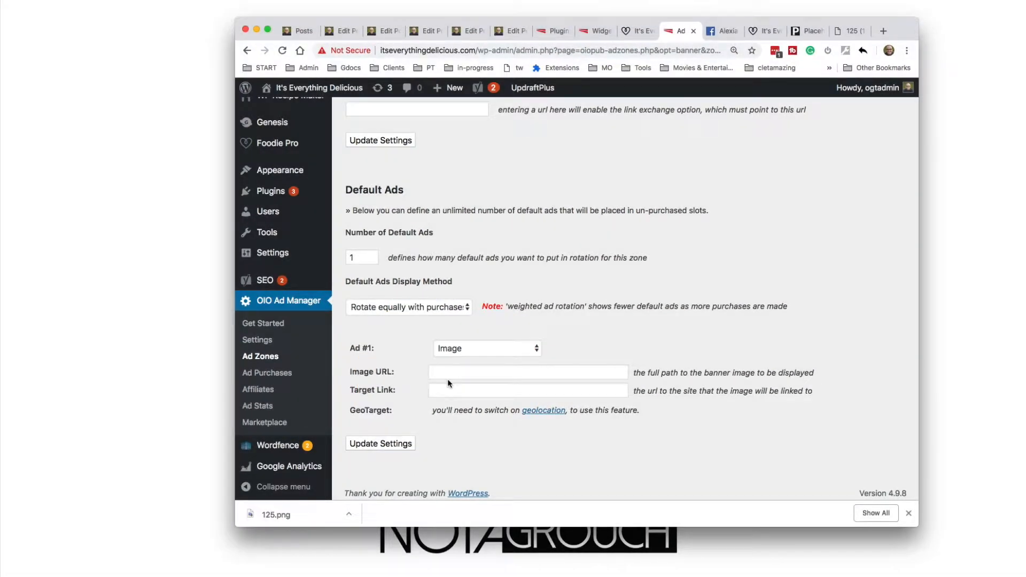
# Open shareasale.com in a new browser tab and log in to the affiliate account with the prefilled credentials
pyautogui.press('super+t')
pyautogui.write('shar')
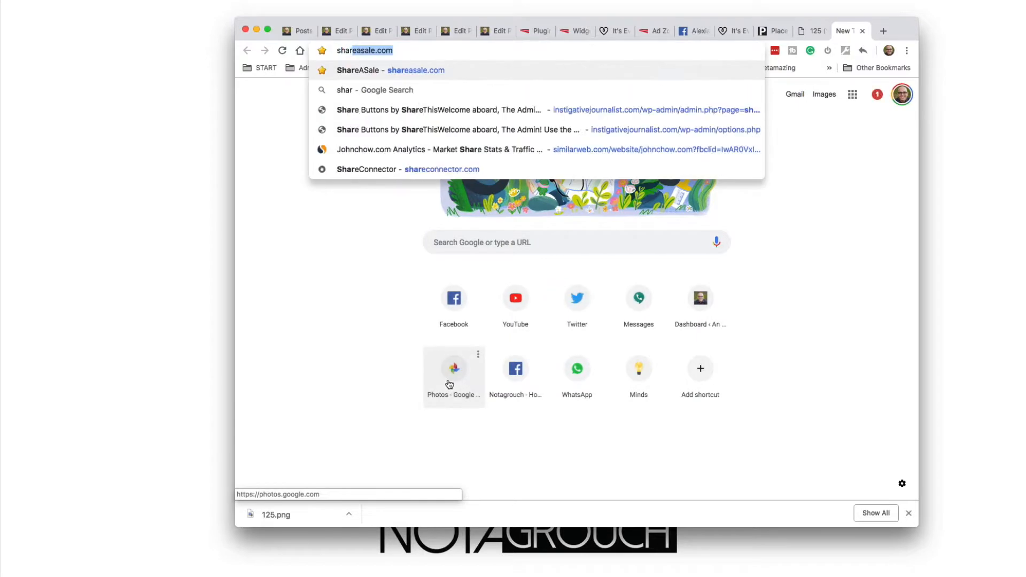
pyautogui.press('Return')
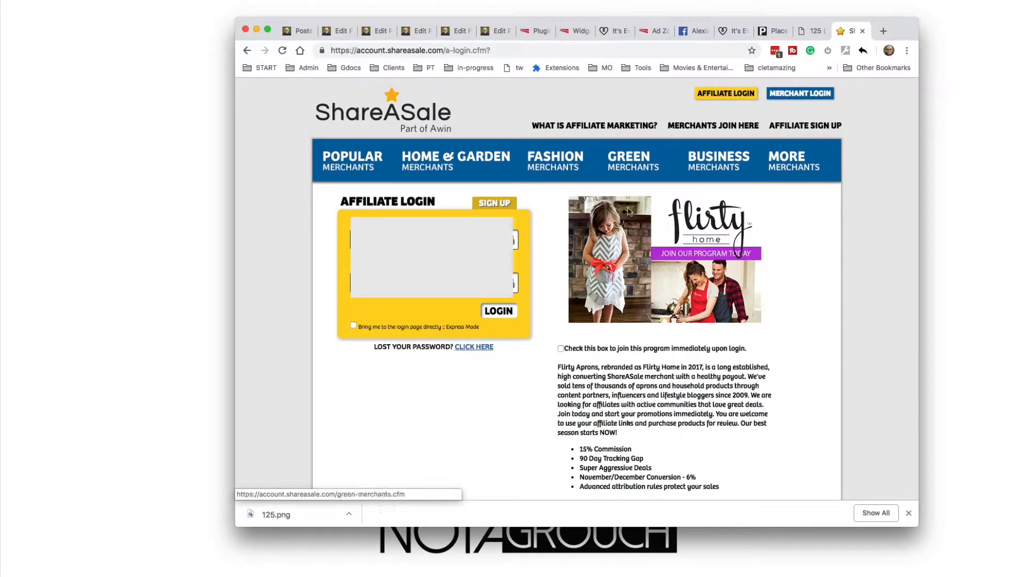
pyautogui.click(498, 313)
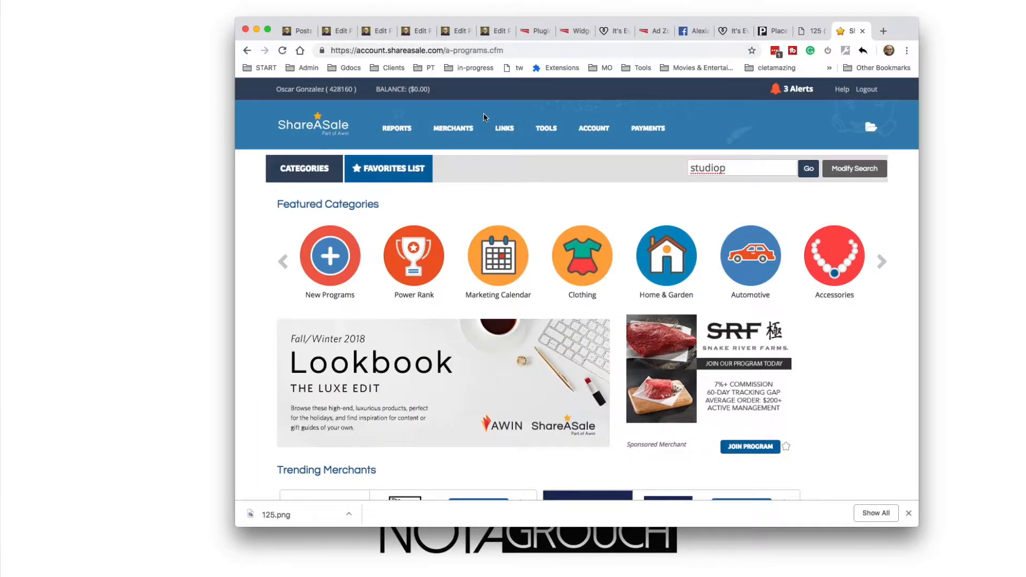
# Open ShareASale's Get a Link/Banner page and get the links for Warby Parker from the Recently Joined merchants
pyautogui.moveTo(503, 133)
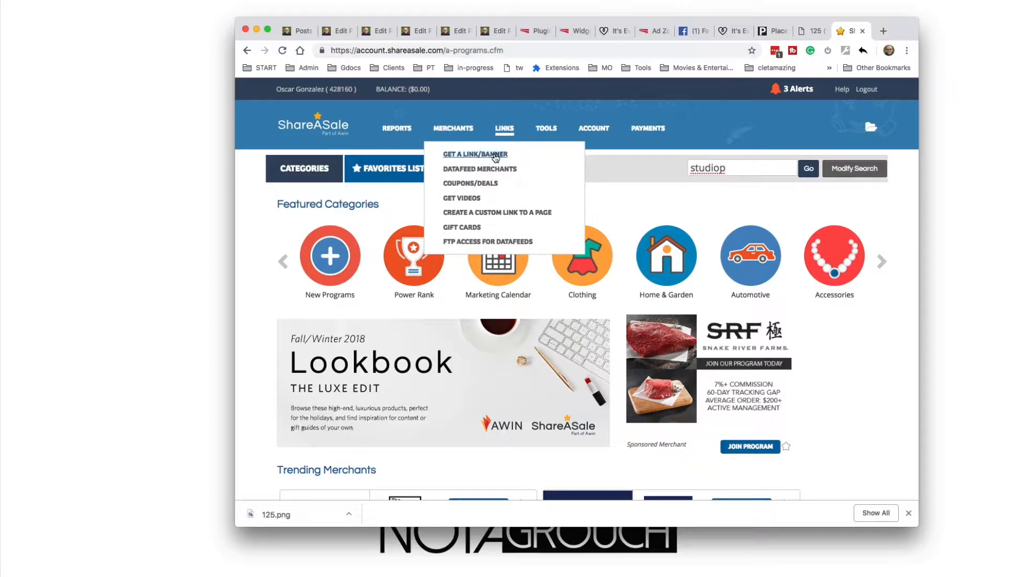
pyautogui.click(496, 157)
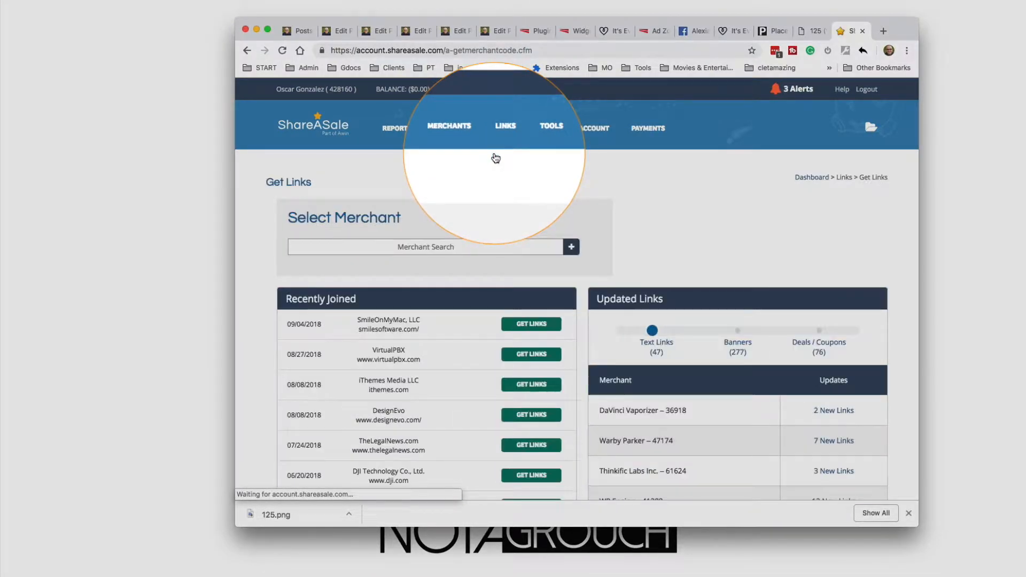
pyautogui.scroll(-2, 501, 201)
pyautogui.scroll(-2, 501, 201)
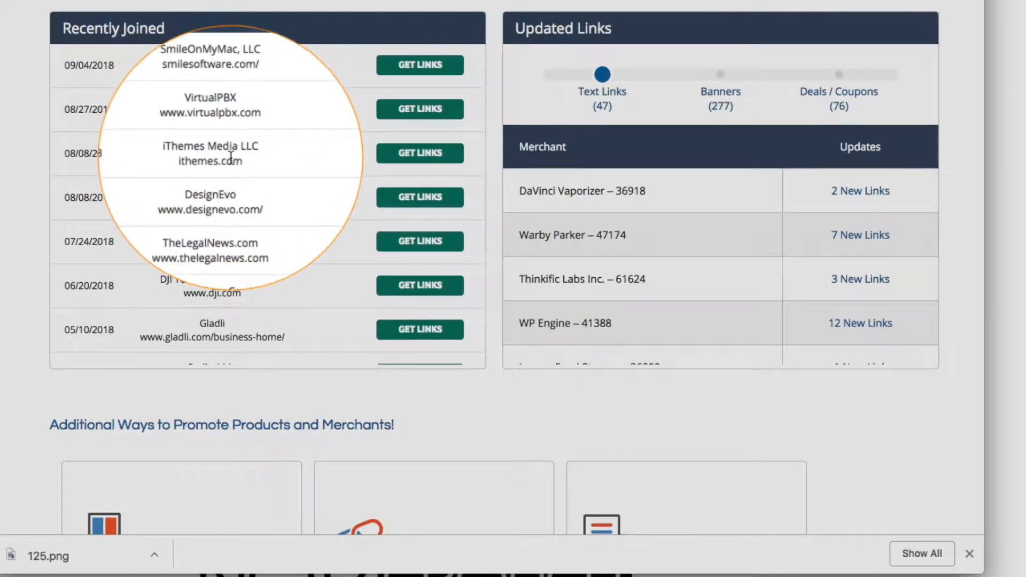
pyautogui.scroll(-4, 231, 157)
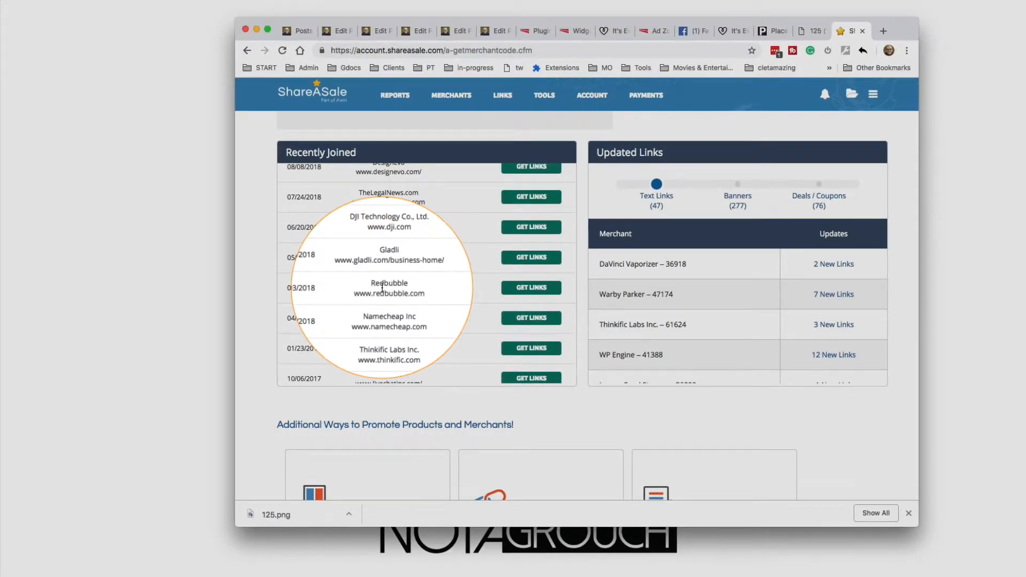
pyautogui.scroll(-2, 207, 224)
pyautogui.scroll(-6, 385, 288)
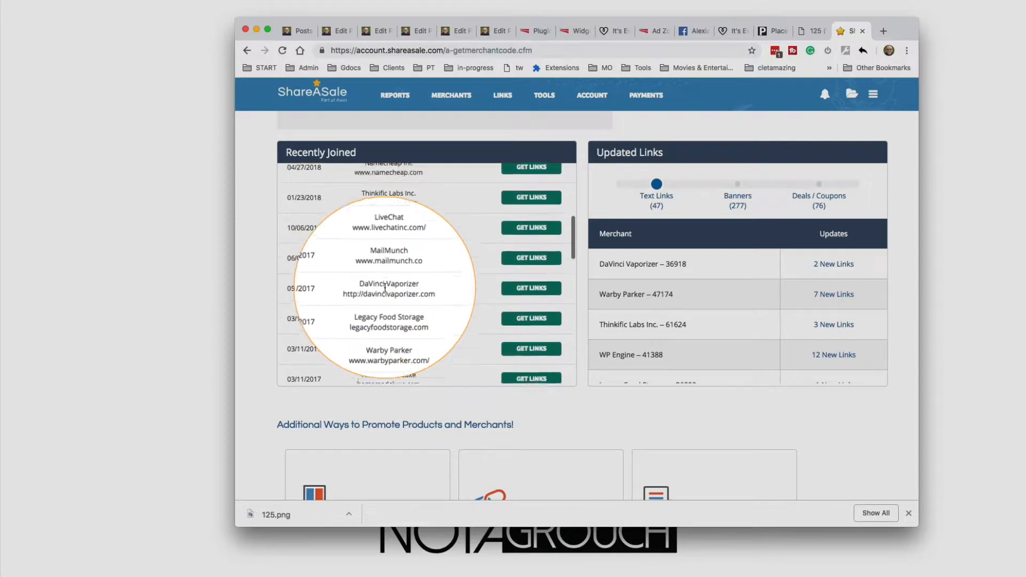
pyautogui.scroll(-1, 385, 288)
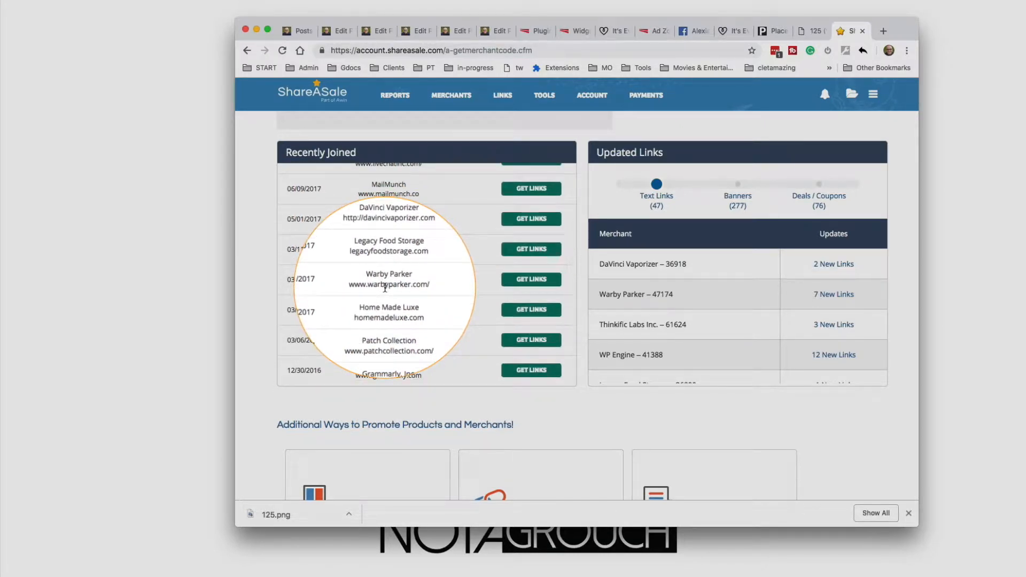
pyautogui.scroll(-2, 384, 288)
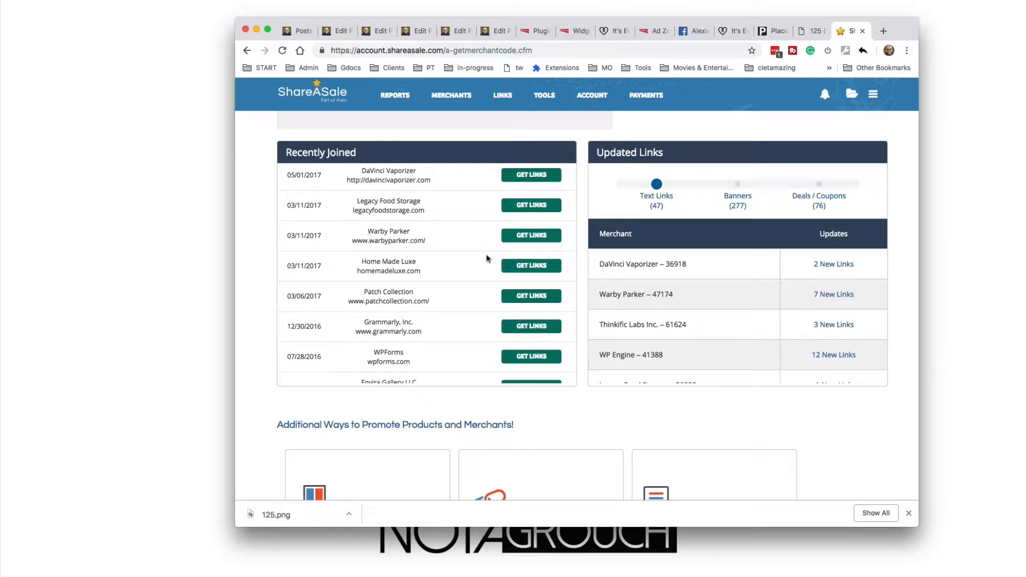
pyautogui.click(530, 238)
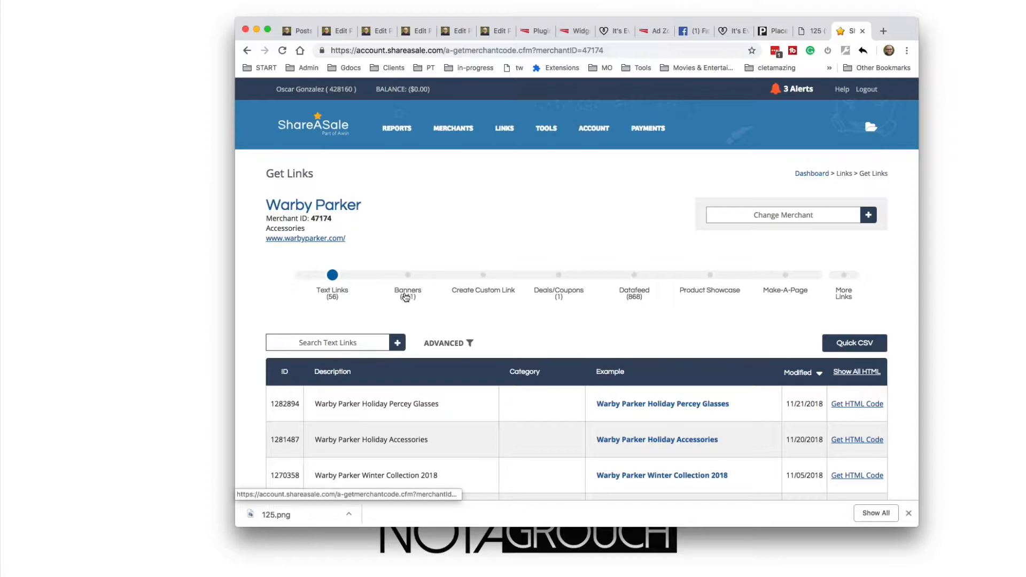
# Show Warby Parker's banners and filter them with the keyword 125
pyautogui.click(408, 294)
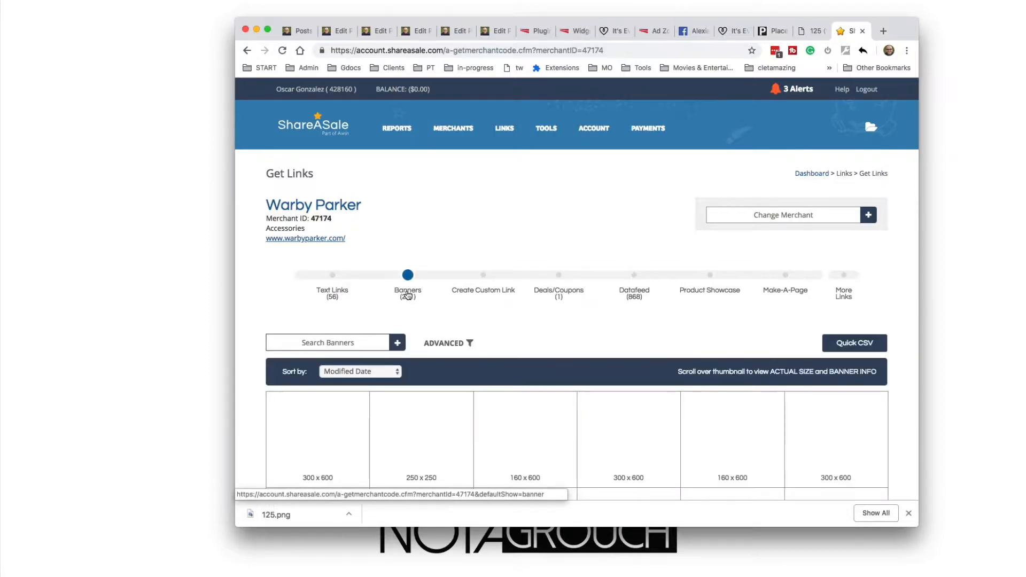
pyautogui.scroll(-5, 470, 332)
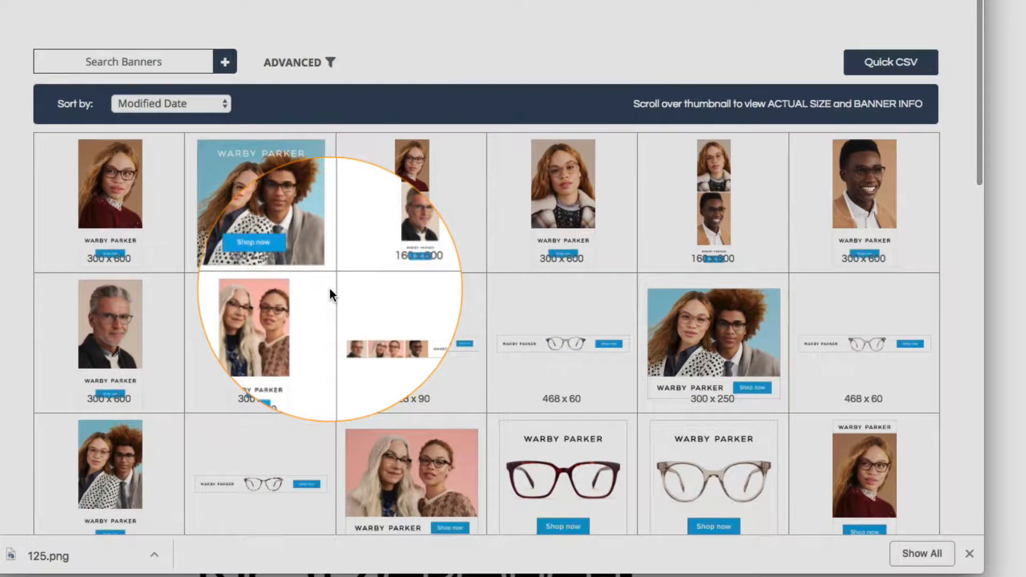
pyautogui.scroll(-2, 329, 287)
pyautogui.scroll(-5, 329, 288)
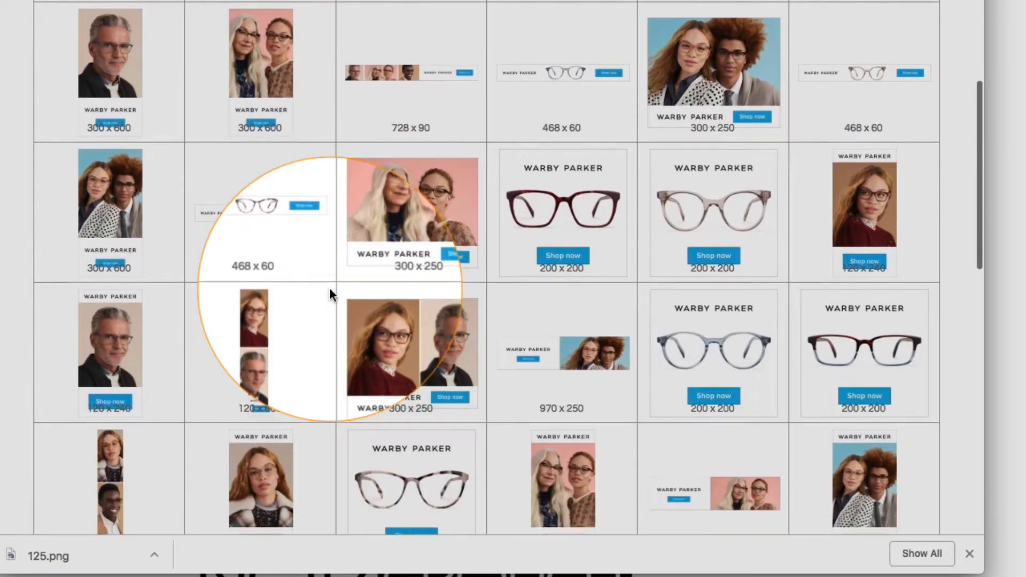
pyautogui.scroll(10, 329, 287)
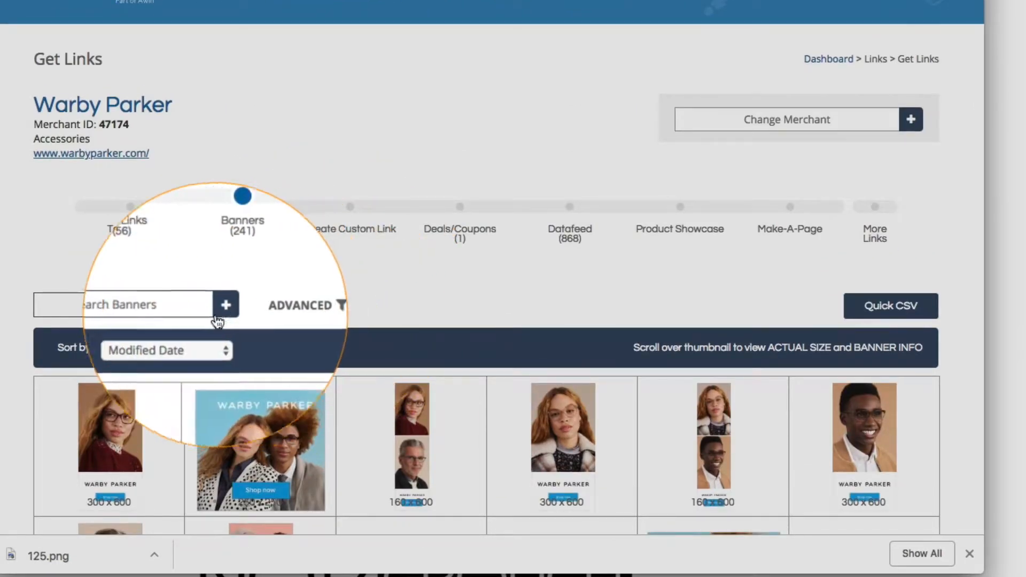
pyautogui.click(159, 300)
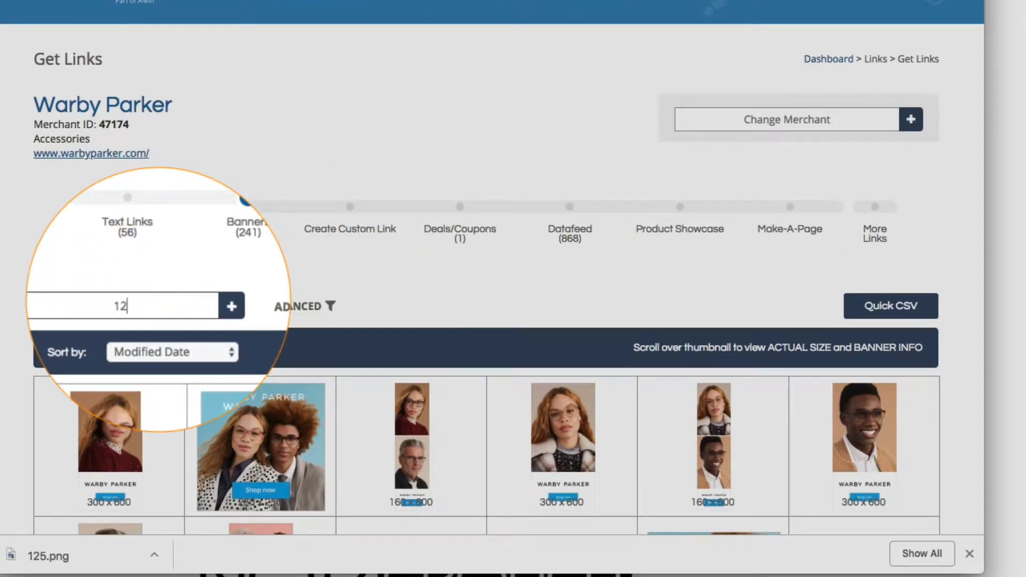
pyautogui.write('125')
pyautogui.press('Return')
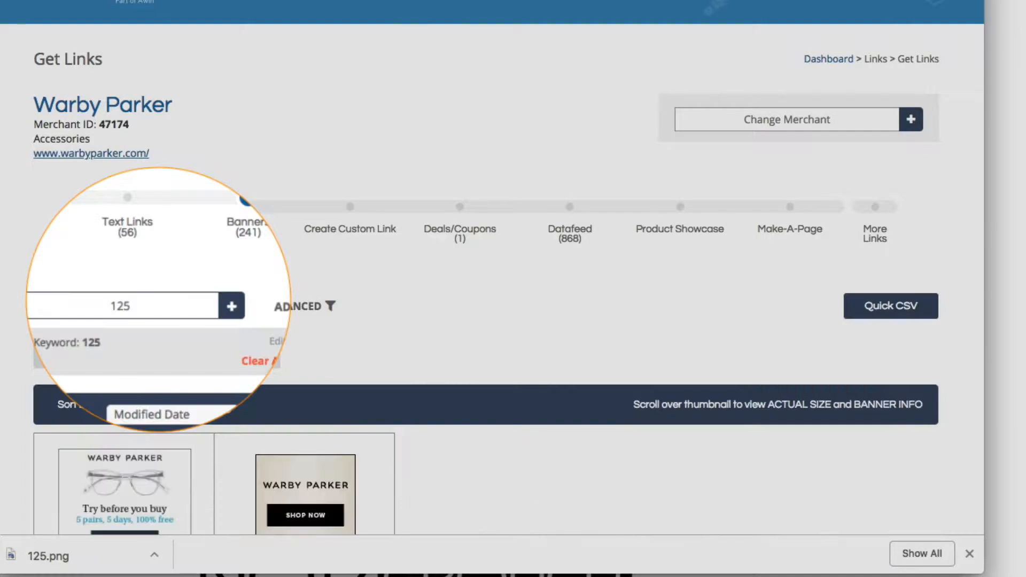
# Find Warby Parker's 125 x 125 banner in the filtered list and open its link code
pyautogui.scroll(-7, 138, 345)
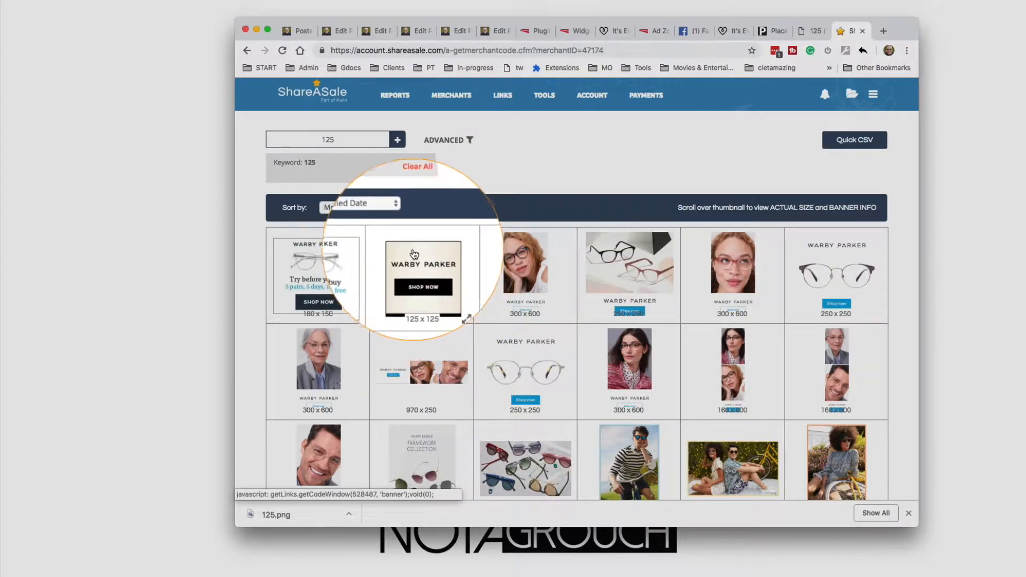
pyautogui.scroll(-10, 772, 265)
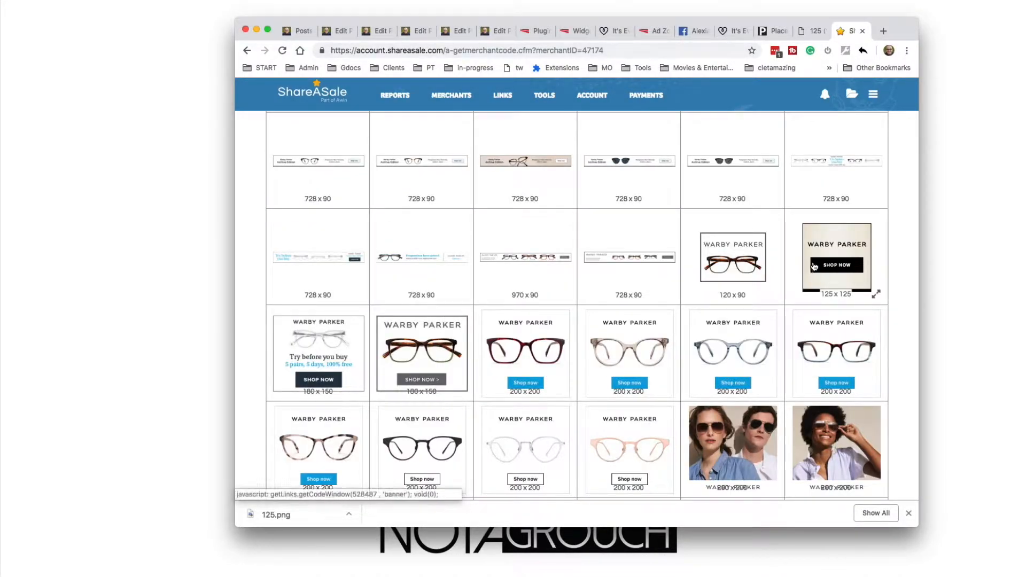
pyautogui.click(838, 268)
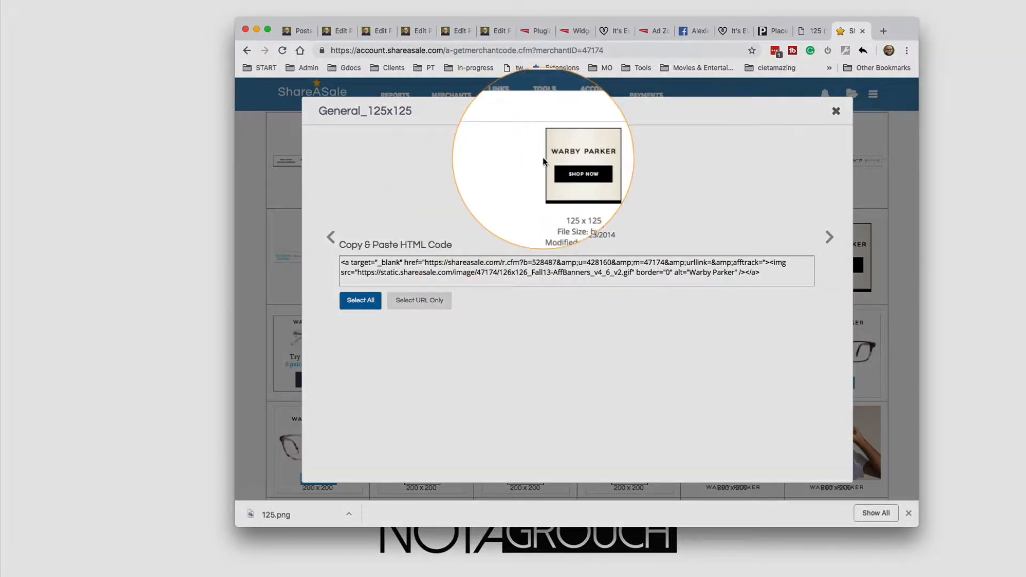
# Copy the full HTML code of the 125 x 125 Warby Parker banner
pyautogui.click(421, 275)
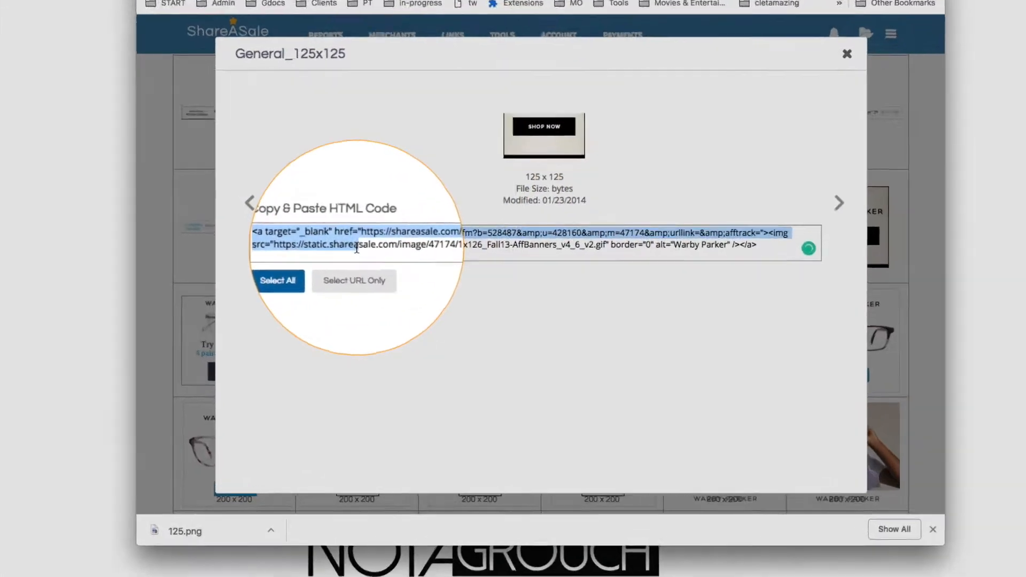
pyautogui.click(421, 274)
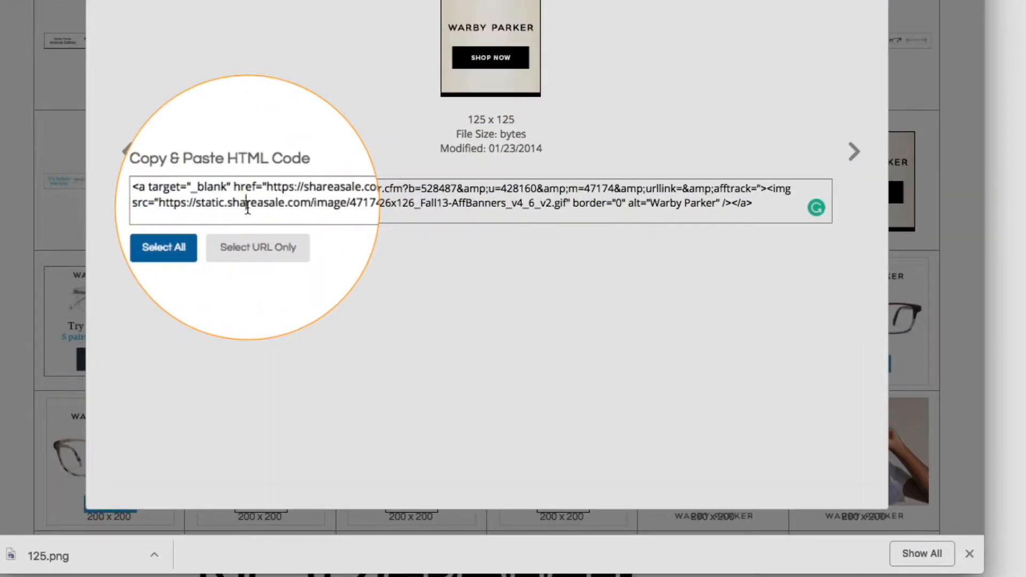
pyautogui.click(248, 206)
pyautogui.rightClick(248, 207)
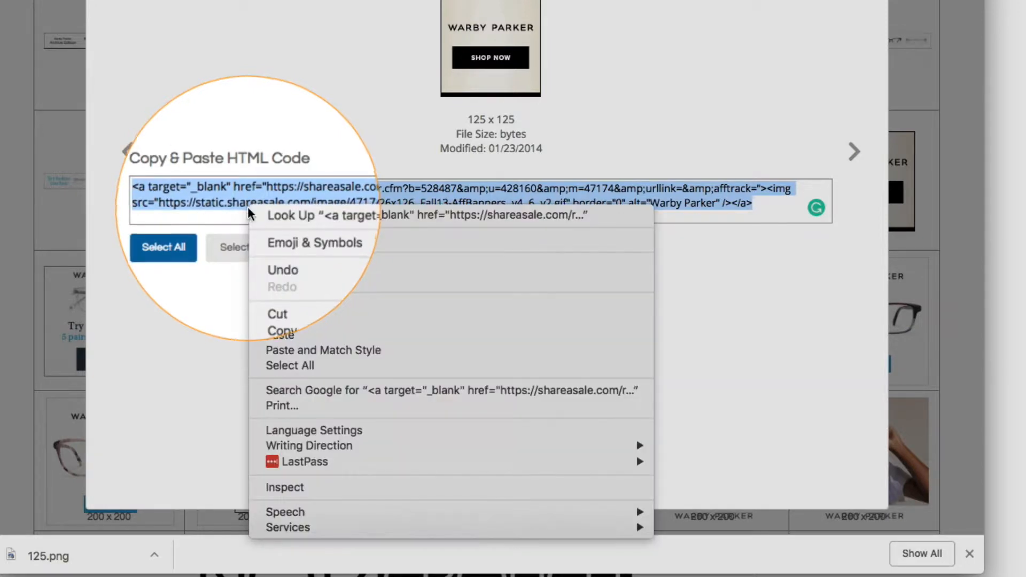
pyautogui.click(295, 319)
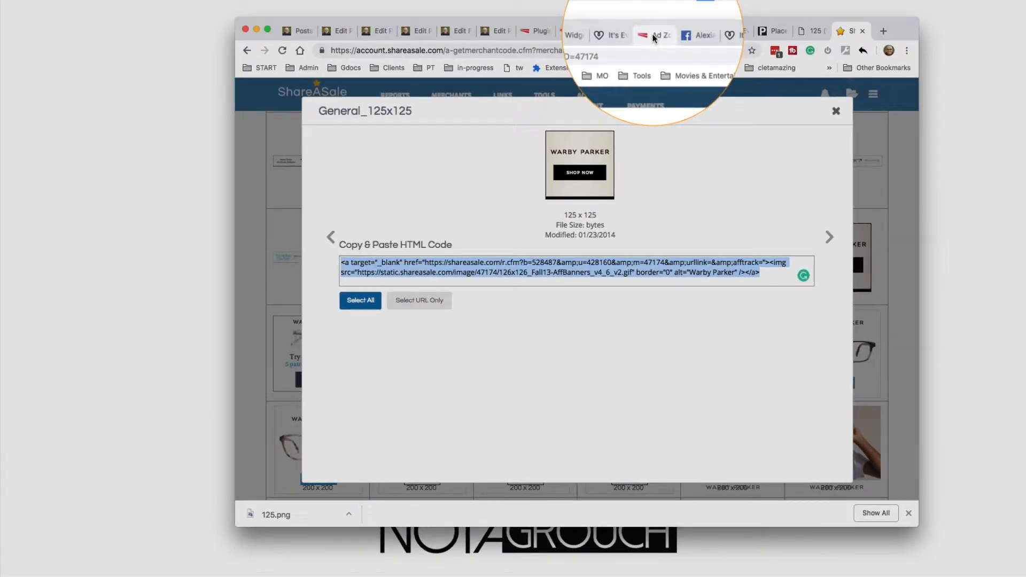
# Switch to the 125x4 main page zone's settings, set the number of default ads to 4, and update the settings
pyautogui.click(653, 36)
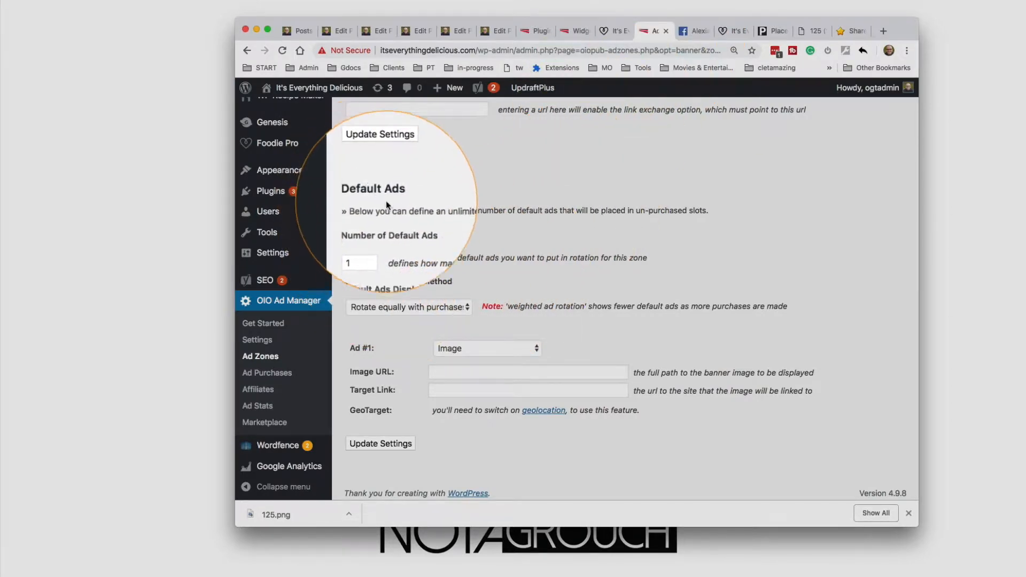
pyautogui.scroll(15, 375, 237)
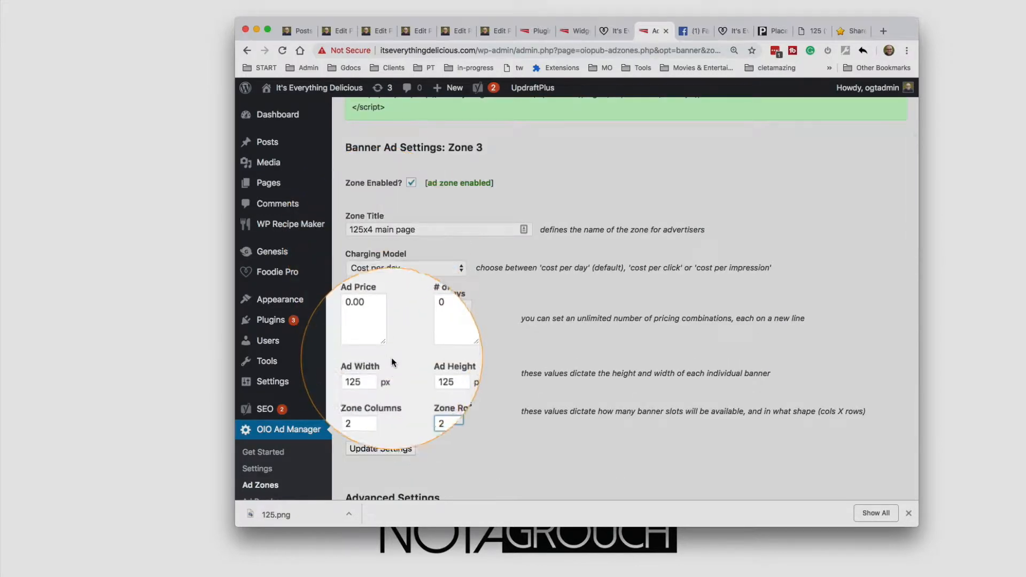
pyautogui.scroll(-8, 384, 425)
pyautogui.scroll(-3, 386, 424)
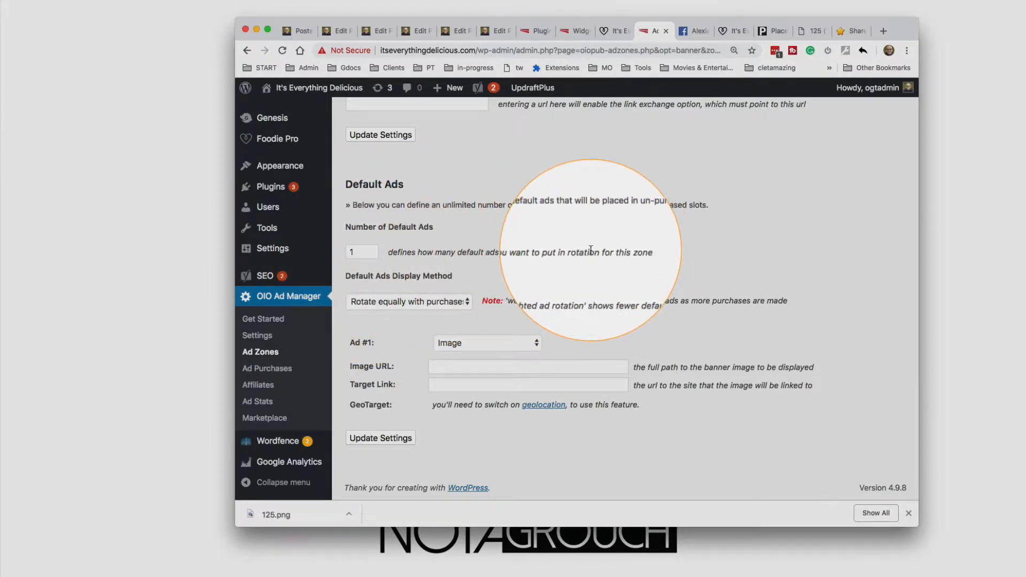
pyautogui.click(370, 251)
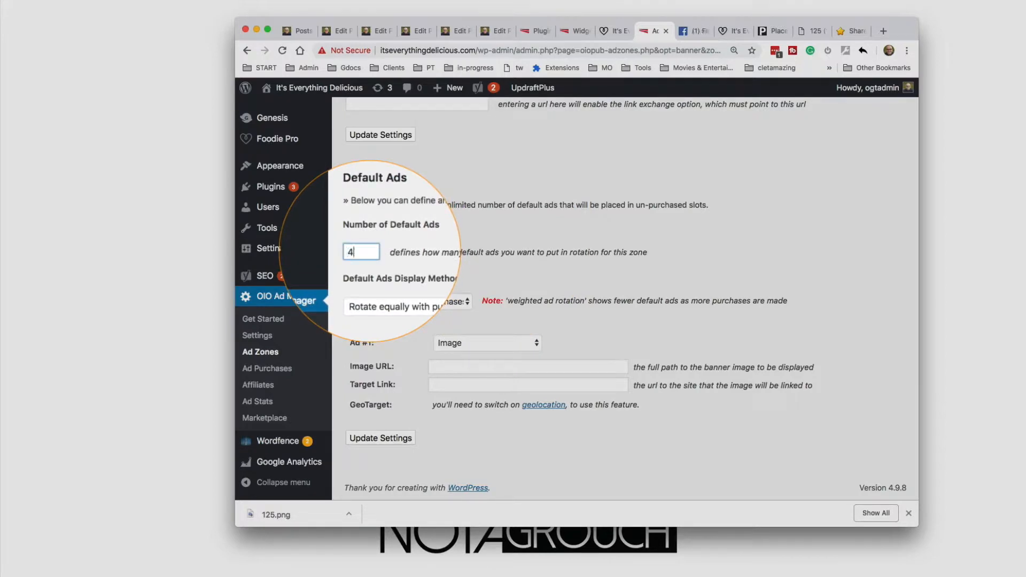
pyautogui.click(380, 438)
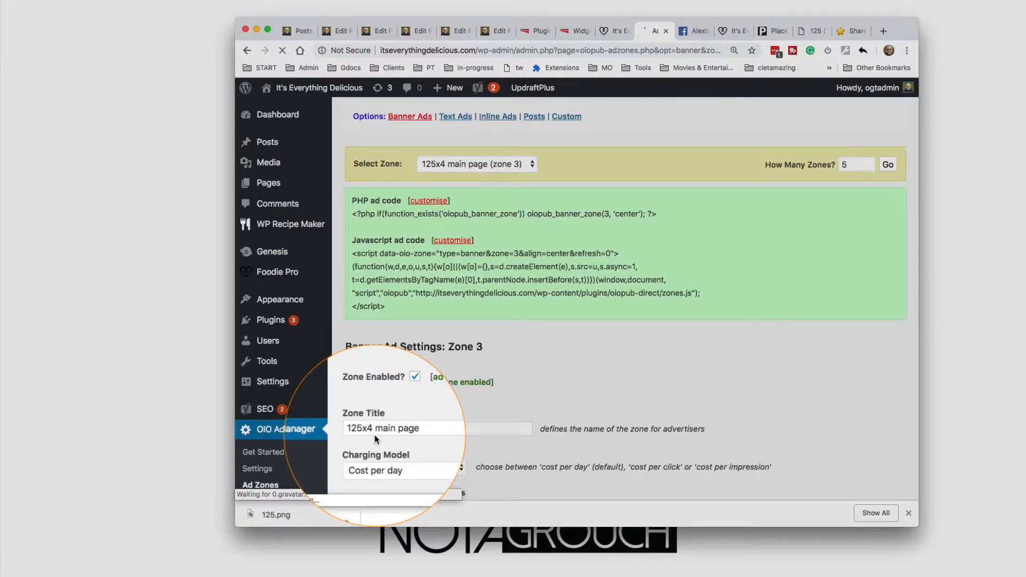
pyautogui.scroll(-15, 374, 434)
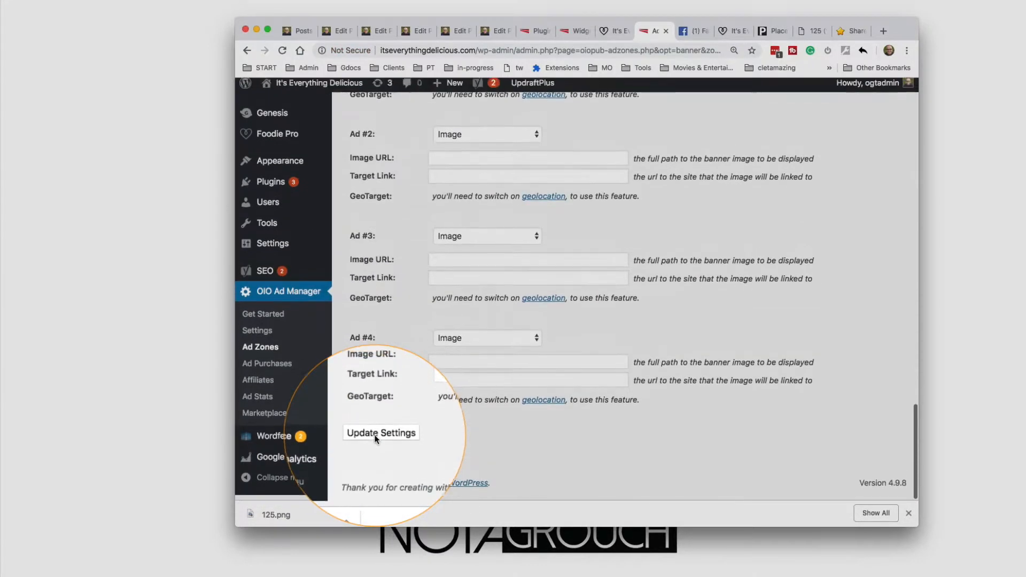
# Change default Ad #1 to HTML and paste the copied Warby Parker banner code as its HTML code
pyautogui.scroll(5, 374, 435)
pyautogui.click(848, 30)
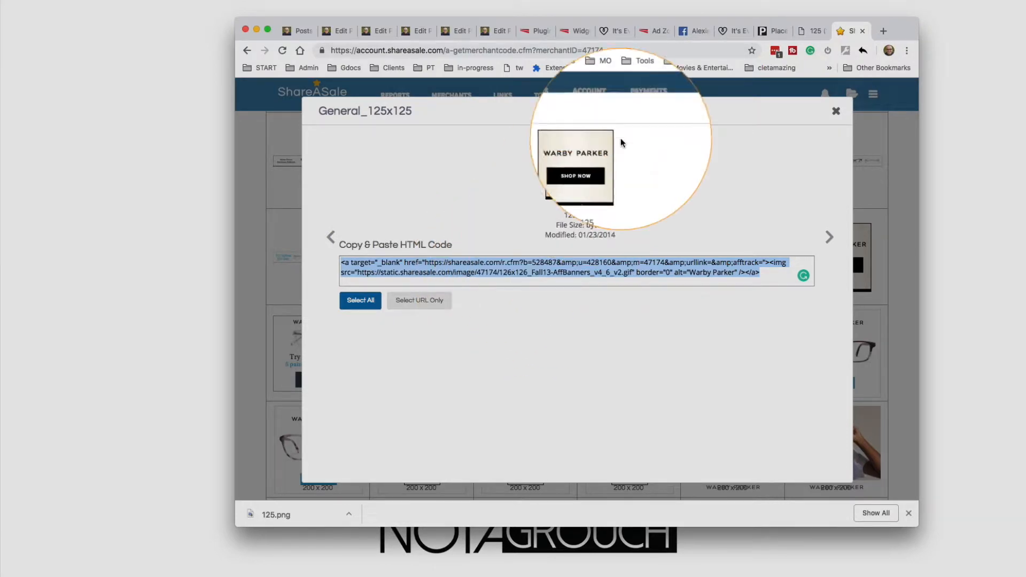
pyautogui.click(653, 31)
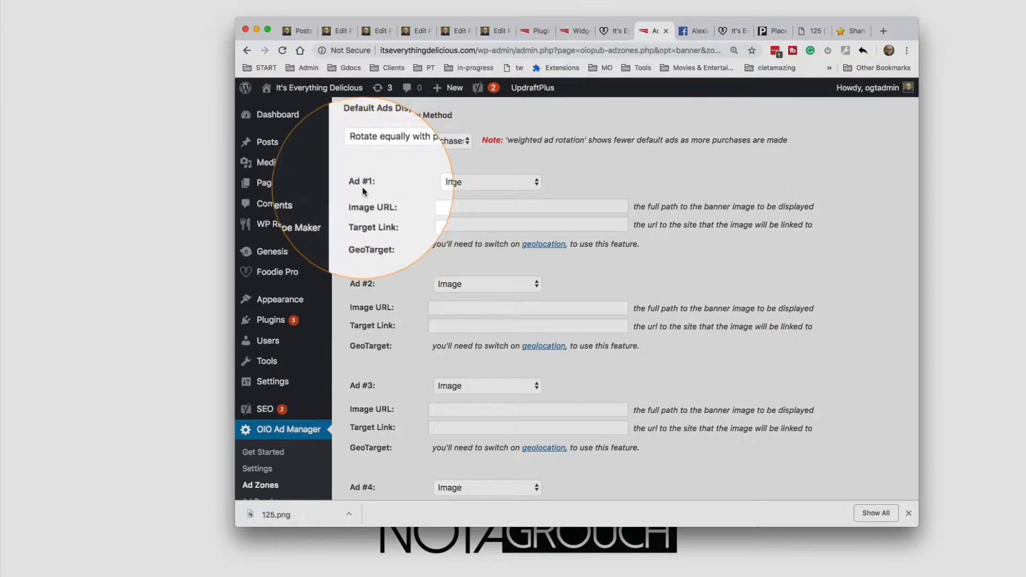
pyautogui.click(444, 181)
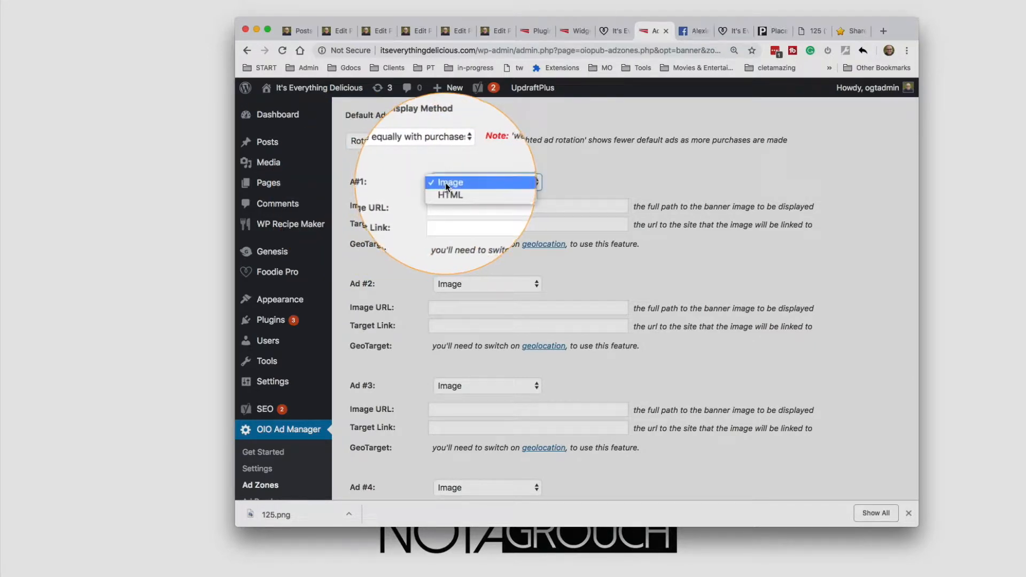
pyautogui.click(554, 187)
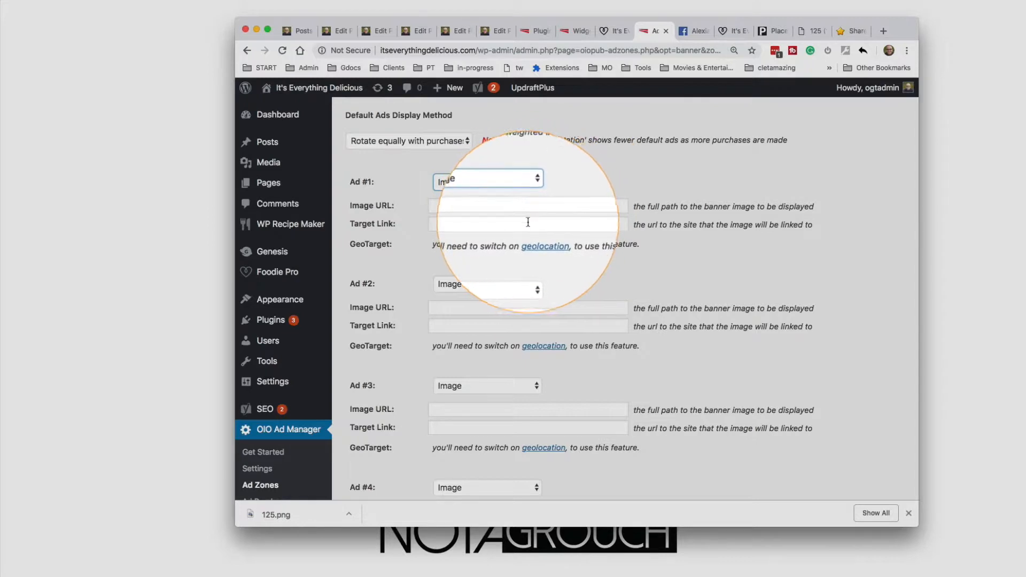
pyautogui.click(499, 190)
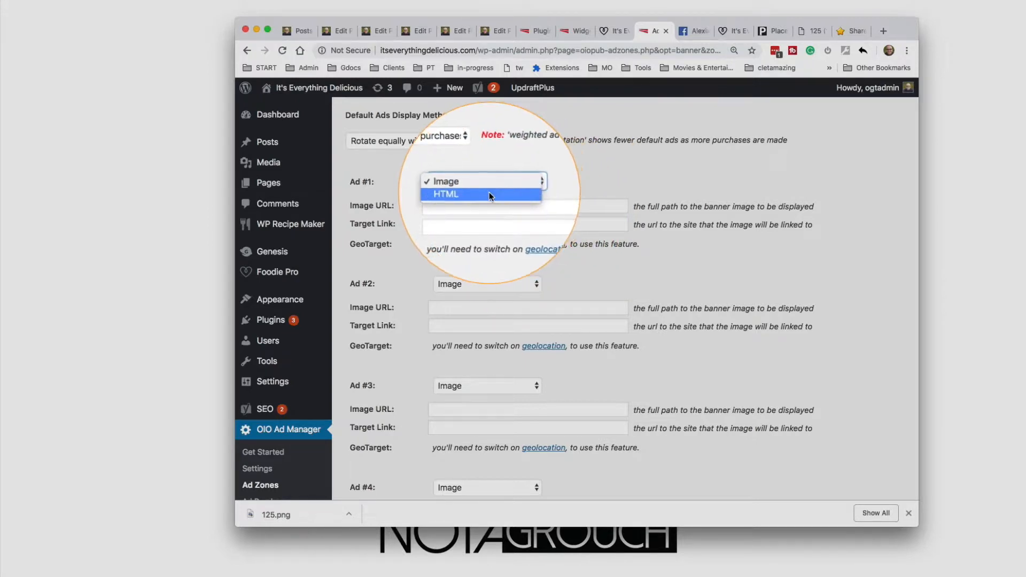
pyautogui.click(489, 192)
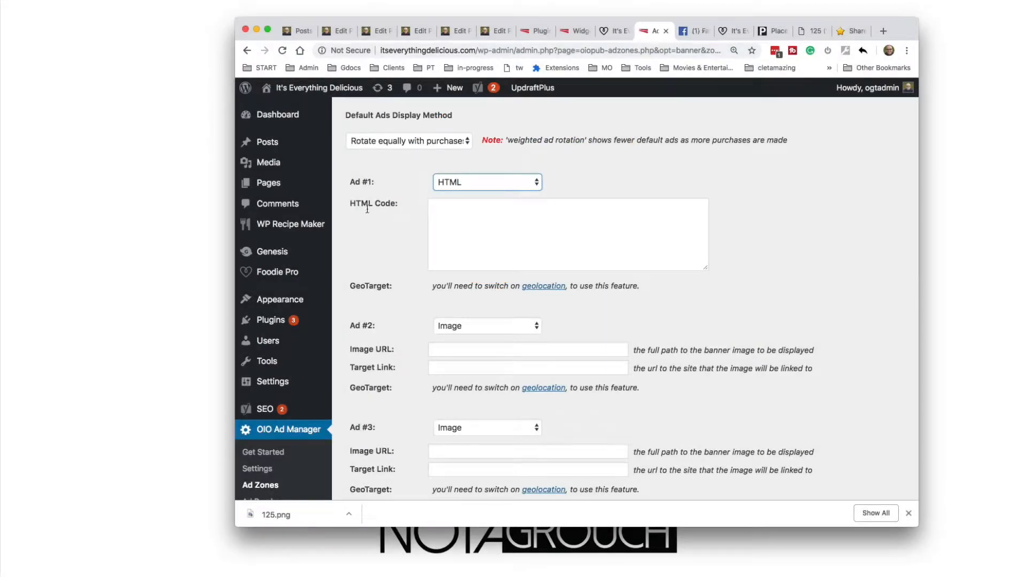
pyautogui.click(502, 235)
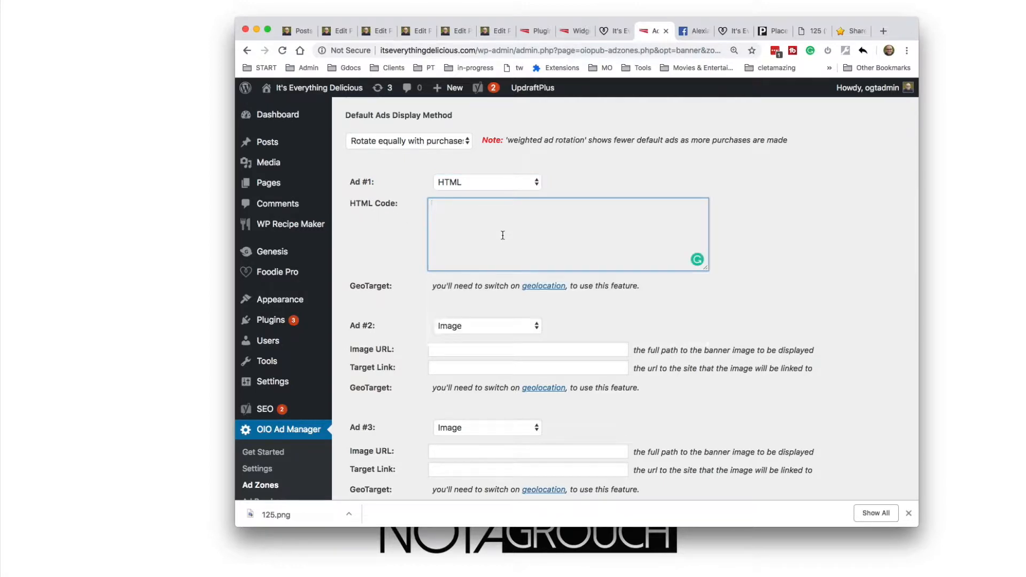
pyautogui.press('super+v')
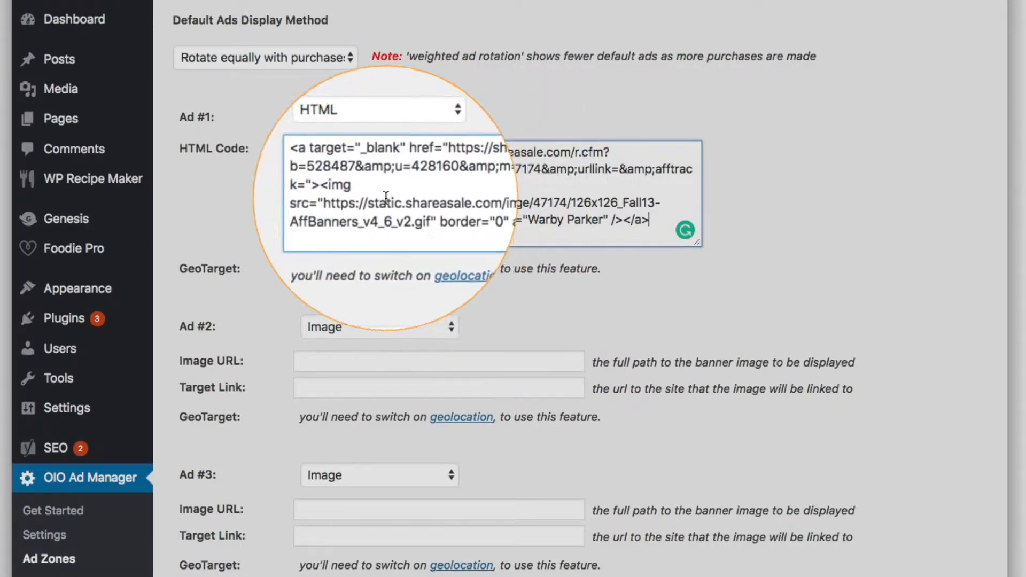
# Save the ad zone's updated default ad settings
pyautogui.scroll(-5, 263, 253)
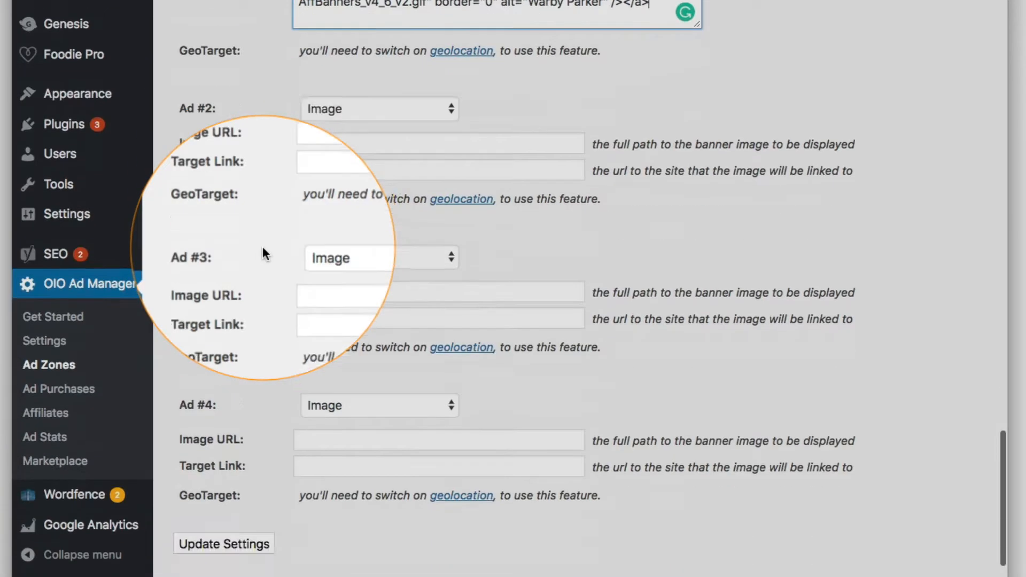
pyautogui.scroll(-2, 261, 251)
pyautogui.click(223, 489)
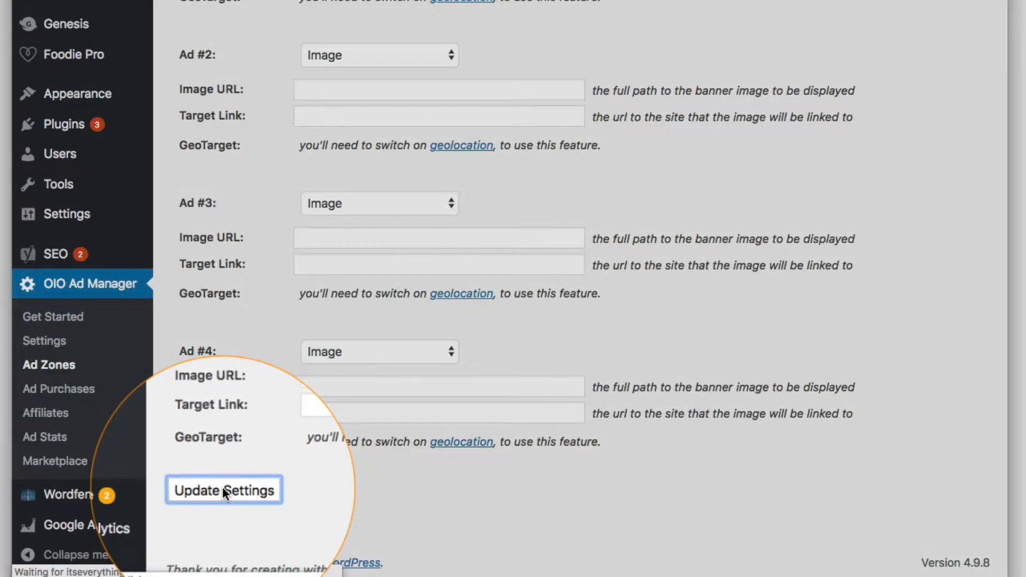
# Visit the blog's homepage from the WordPress dashboard and check the 125 x 125 ad zone in its sidebar
pyautogui.scroll(-5, 515, 70)
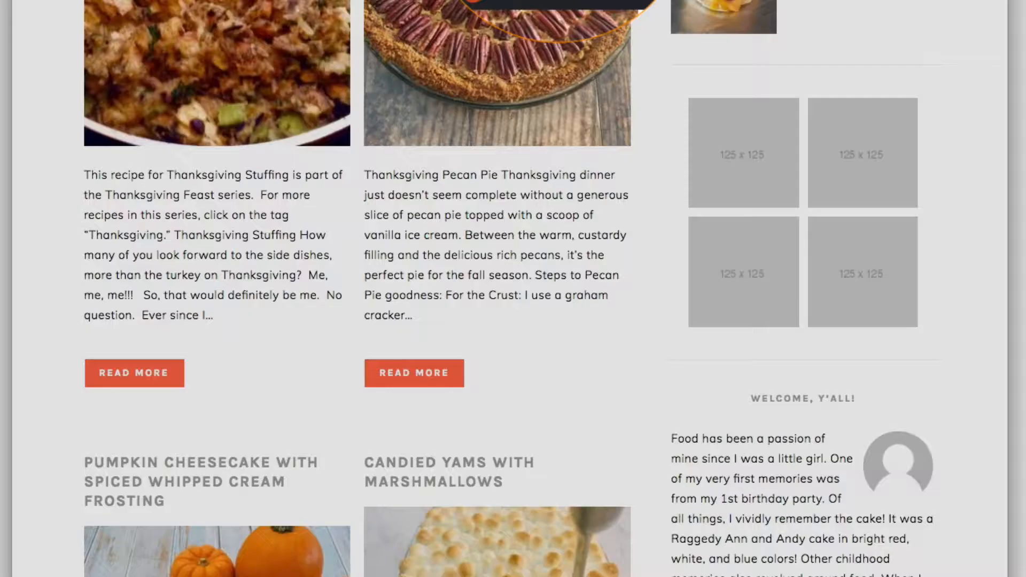
pyautogui.moveTo(293, 90)
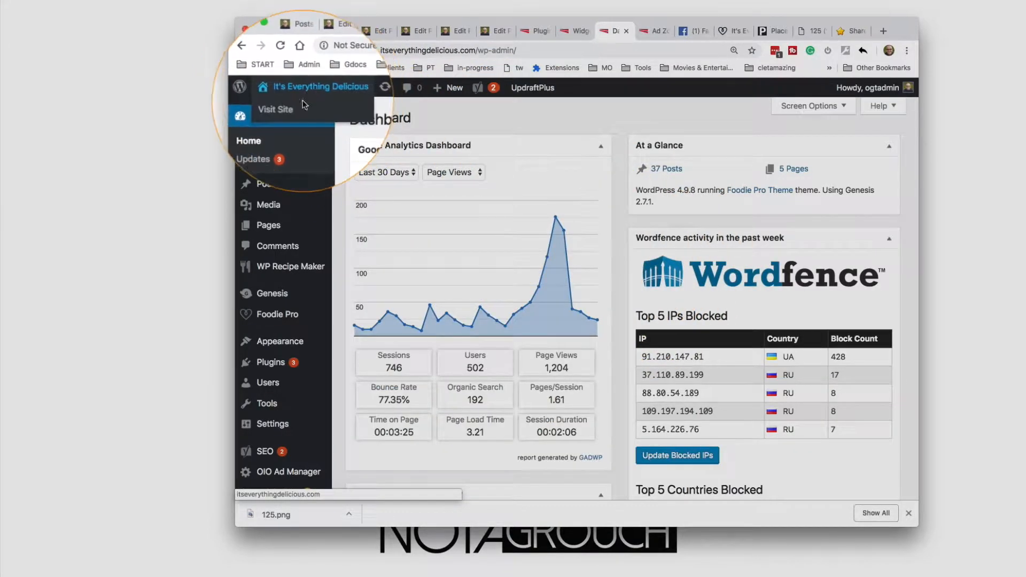
pyautogui.click(299, 107)
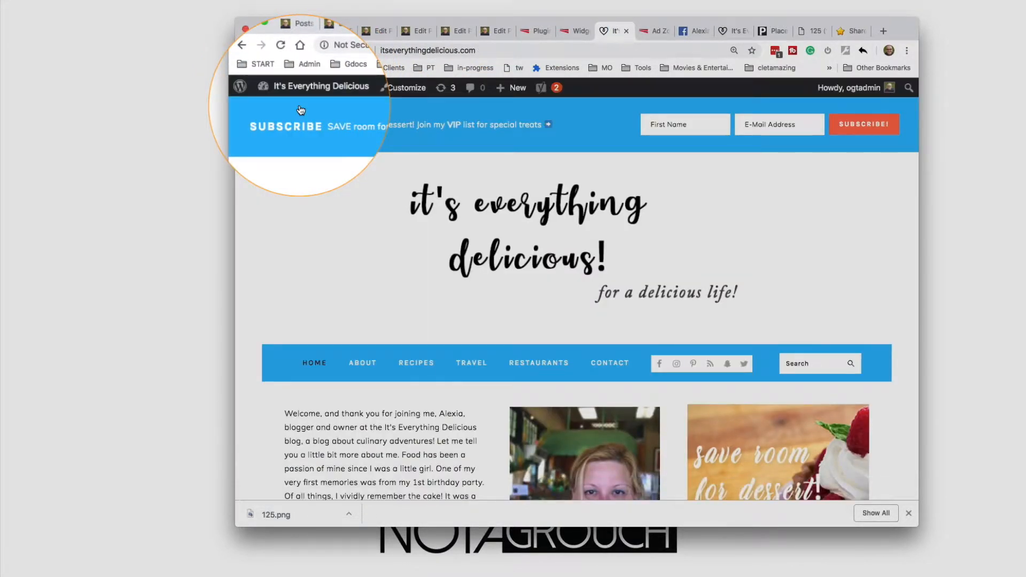
pyautogui.scroll(-15, 389, 240)
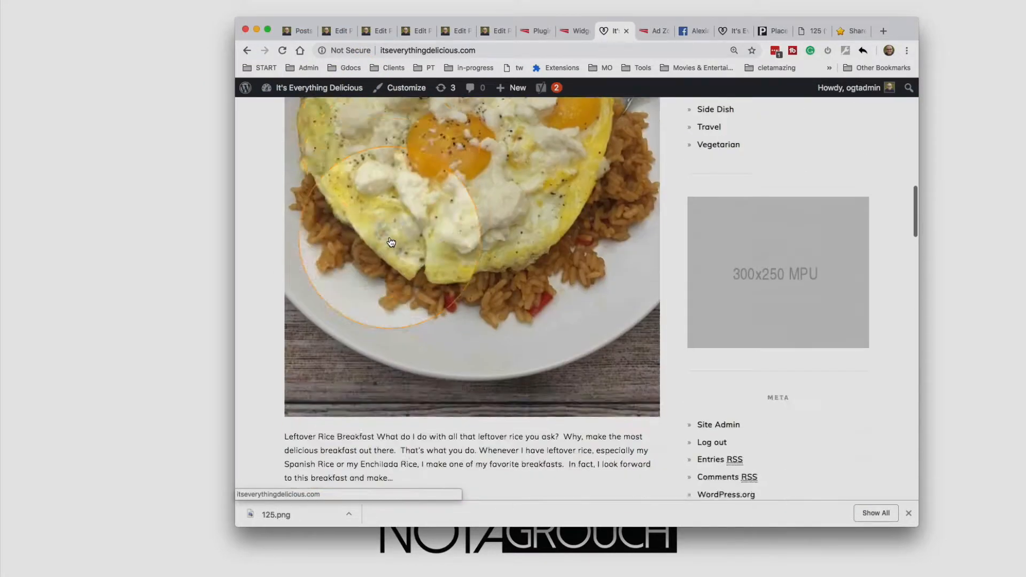
pyautogui.scroll(-6, 391, 242)
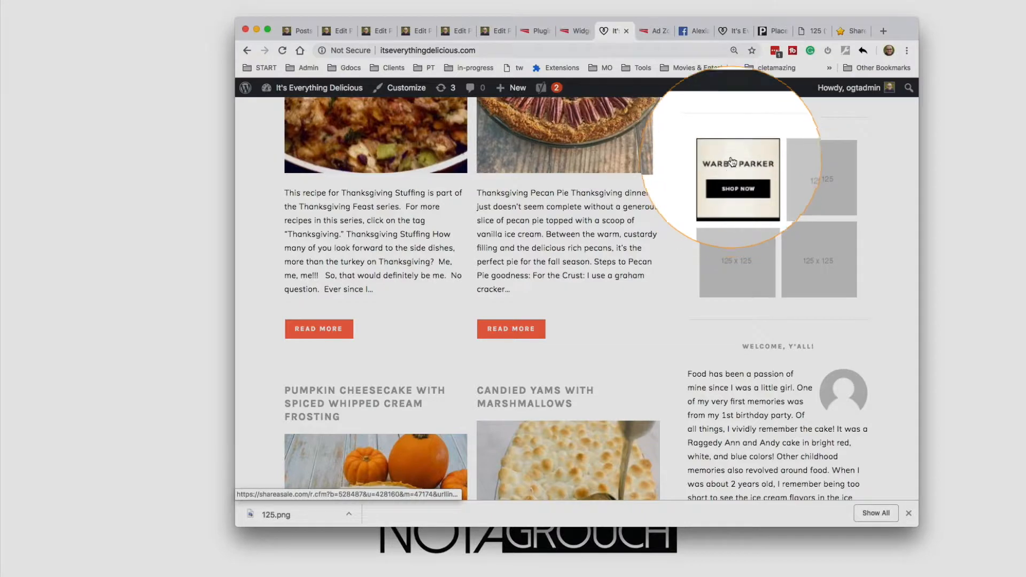
# Compare the ShareASale banner code with Ad #1's HTML code, and the sidebar ad zone before and after the change
pyautogui.click(844, 28)
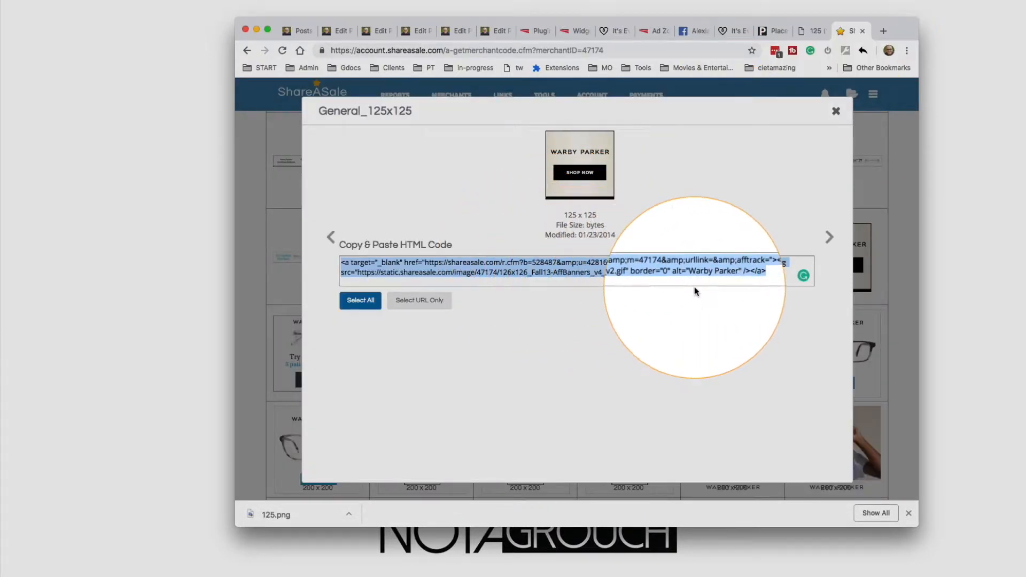
pyautogui.click(653, 31)
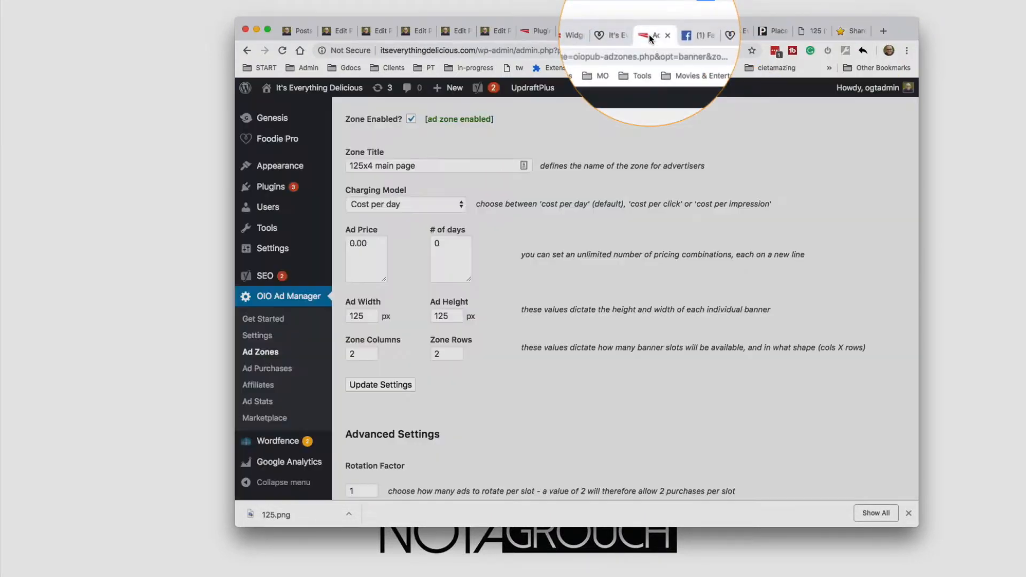
pyautogui.scroll(-15, 521, 218)
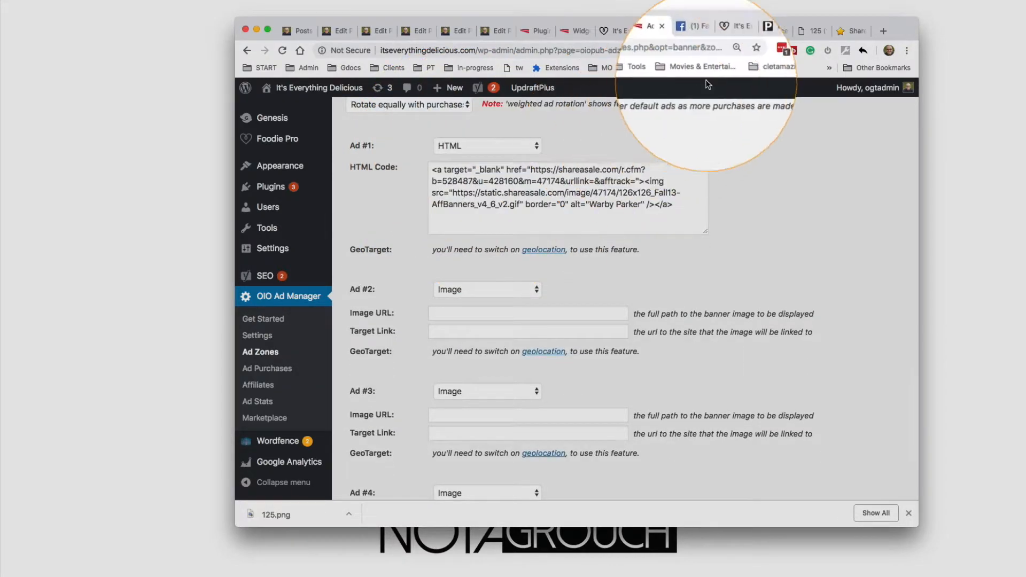
pyautogui.click(732, 35)
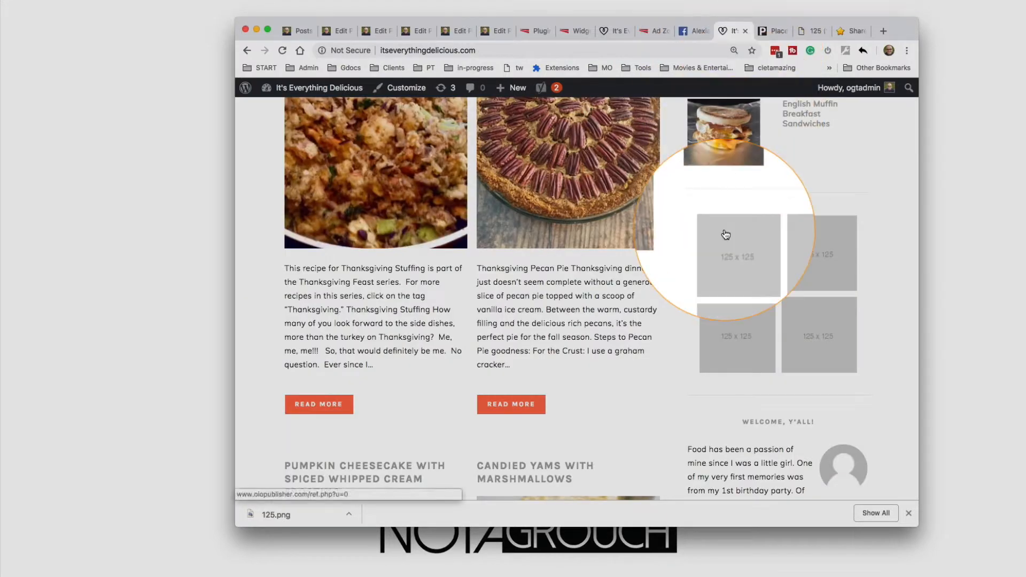
pyautogui.click(611, 33)
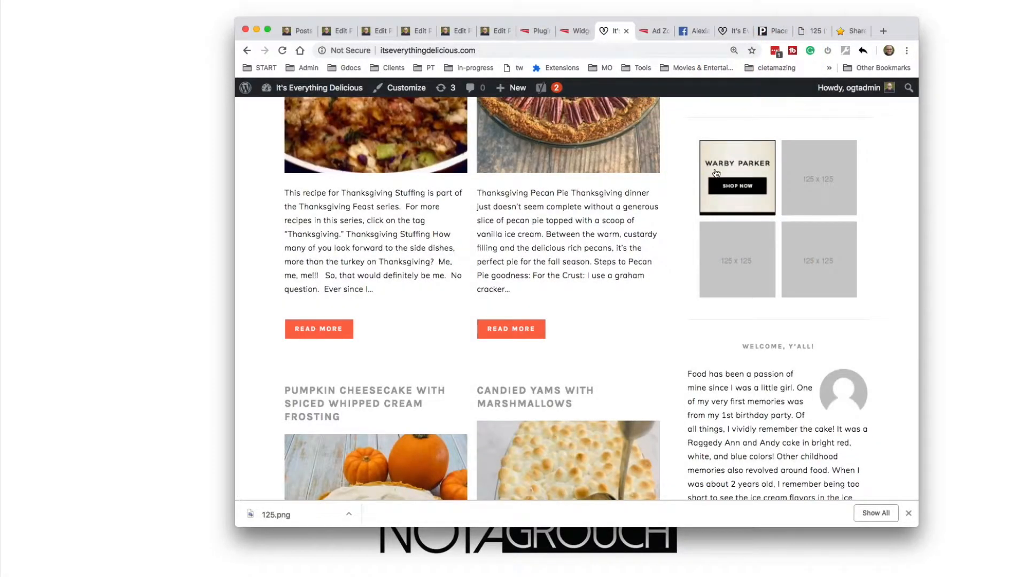
# Return to ShareASale, close the 125 x 125 banner's code window, and look over Warby Parker's banner page
pyautogui.click(851, 31)
pyautogui.click(836, 111)
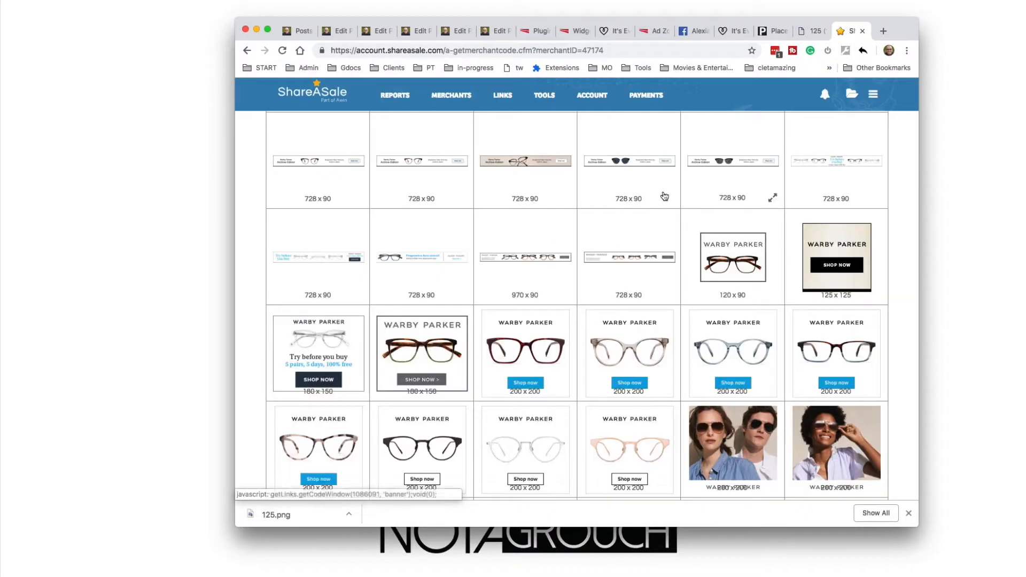
pyautogui.scroll(15, 657, 202)
pyautogui.scroll(-1, 655, 201)
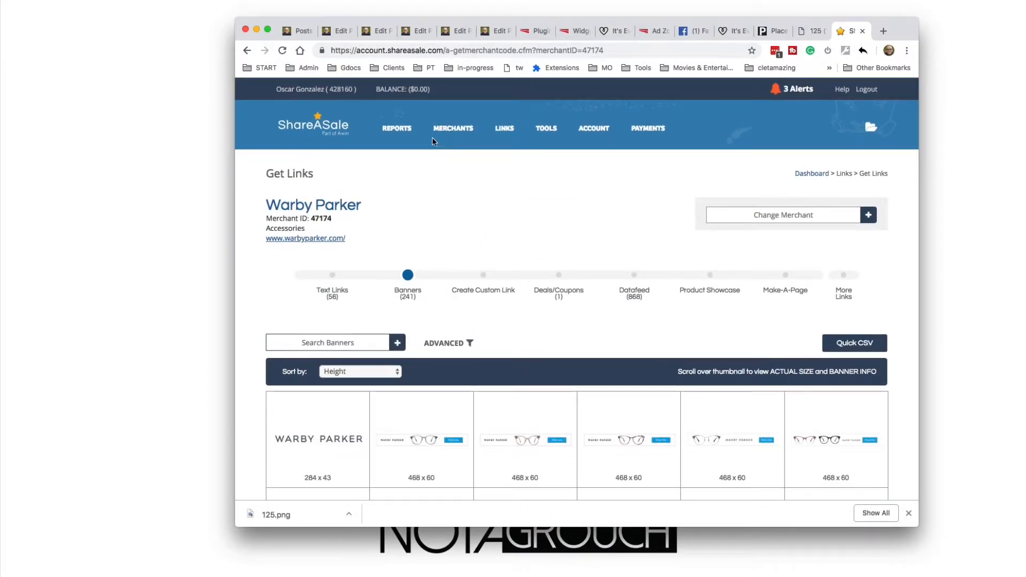
# Open ShareASale's Get Links page, get the links for Grammarly, Inc. from the joined merchants, and show its banners
pyautogui.moveTo(504, 131)
pyautogui.click(501, 155)
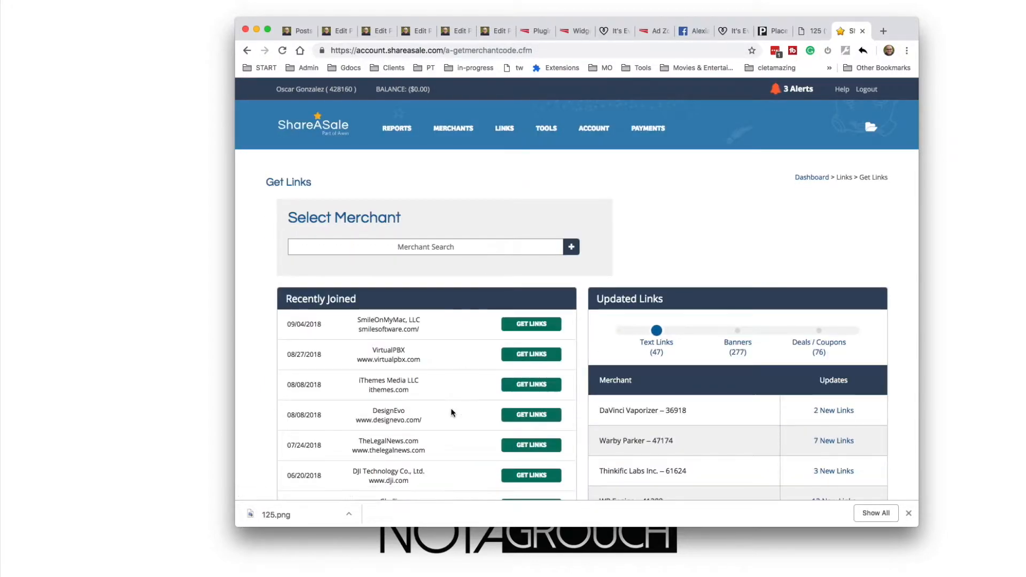
pyautogui.scroll(-10, 452, 412)
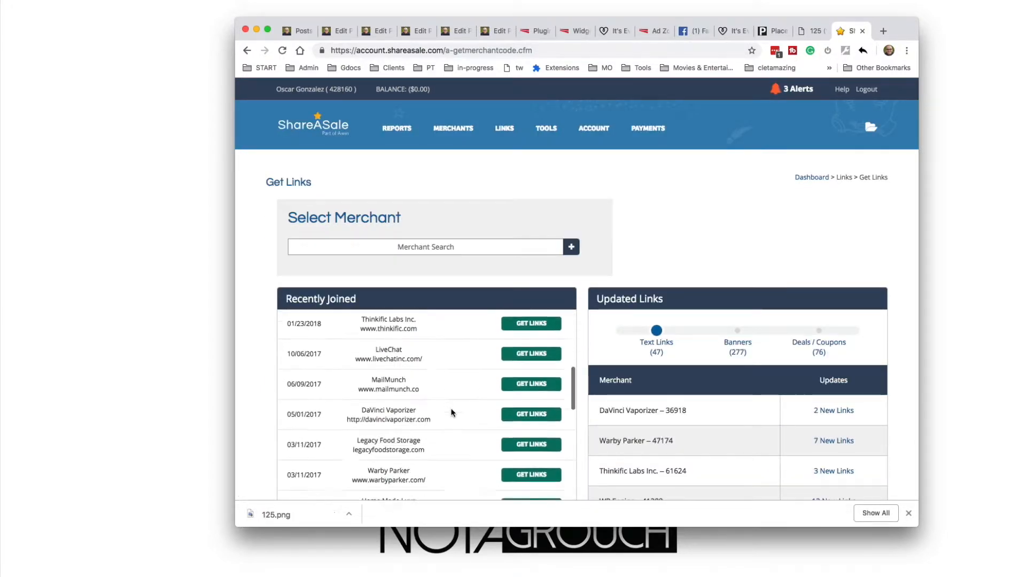
pyautogui.scroll(-5, 452, 413)
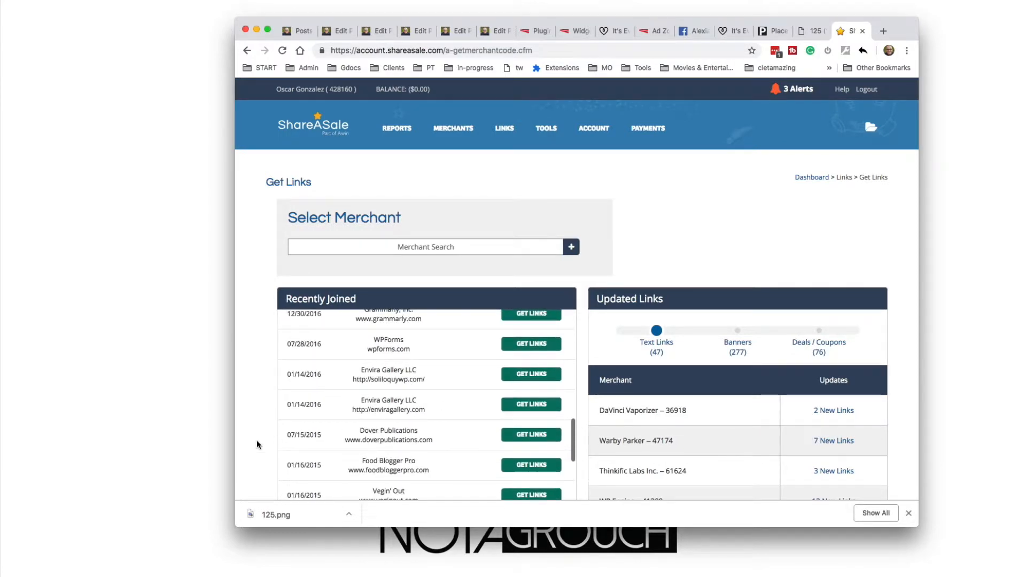
pyautogui.scroll(-4, 257, 445)
pyautogui.scroll(2, 361, 355)
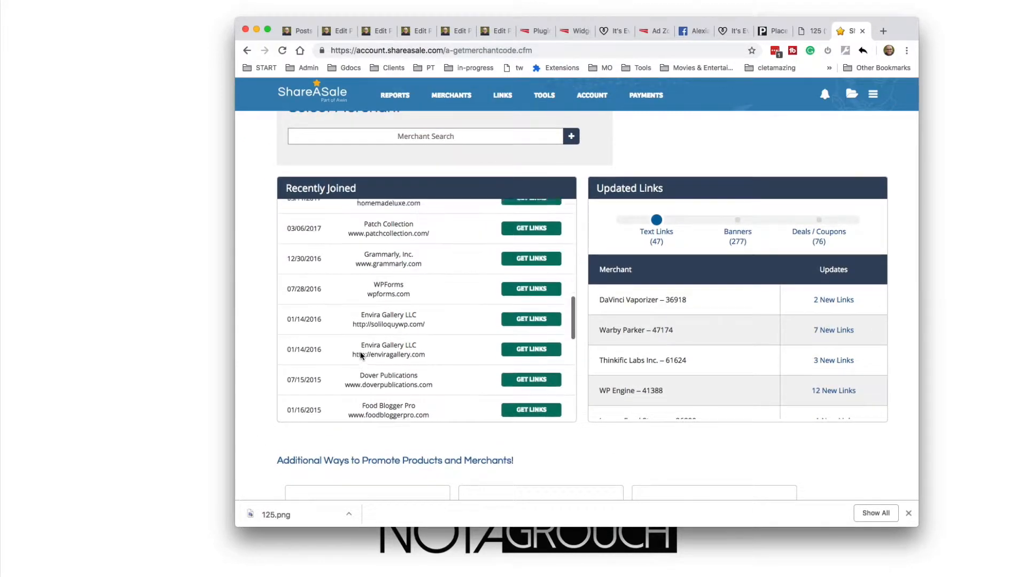
pyautogui.scroll(1, 361, 356)
pyautogui.click(516, 273)
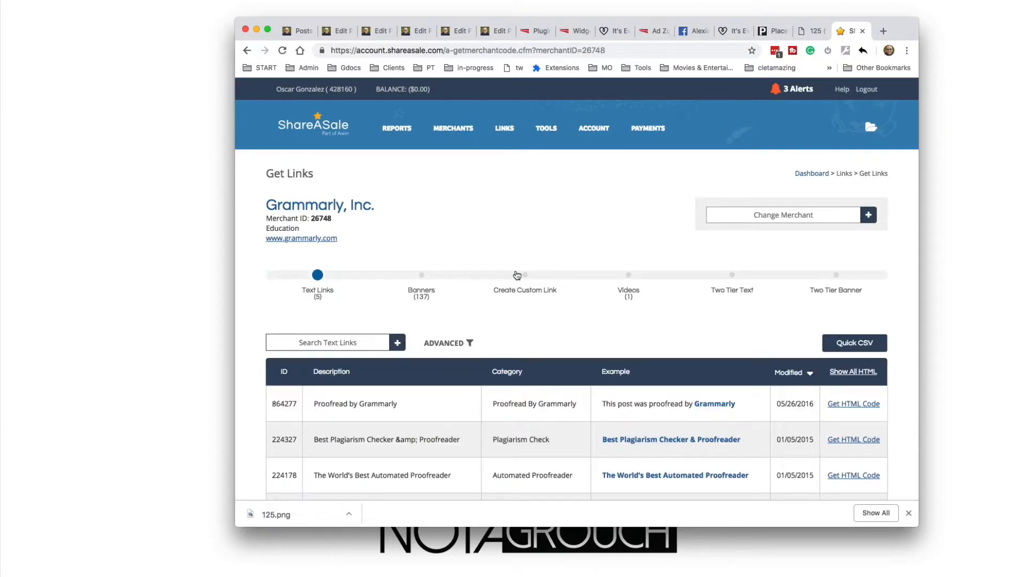
pyautogui.click(422, 276)
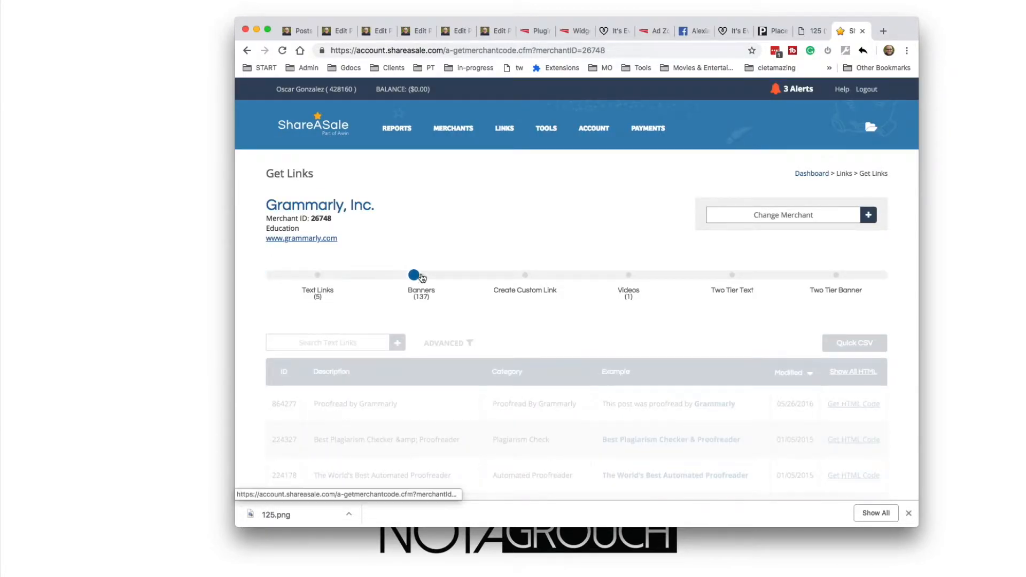
# Search Grammarly's banners for 125 and 250, and open the code window of the 250 x 250 Instant Grammar Checker banner
pyautogui.scroll(-2, 451, 323)
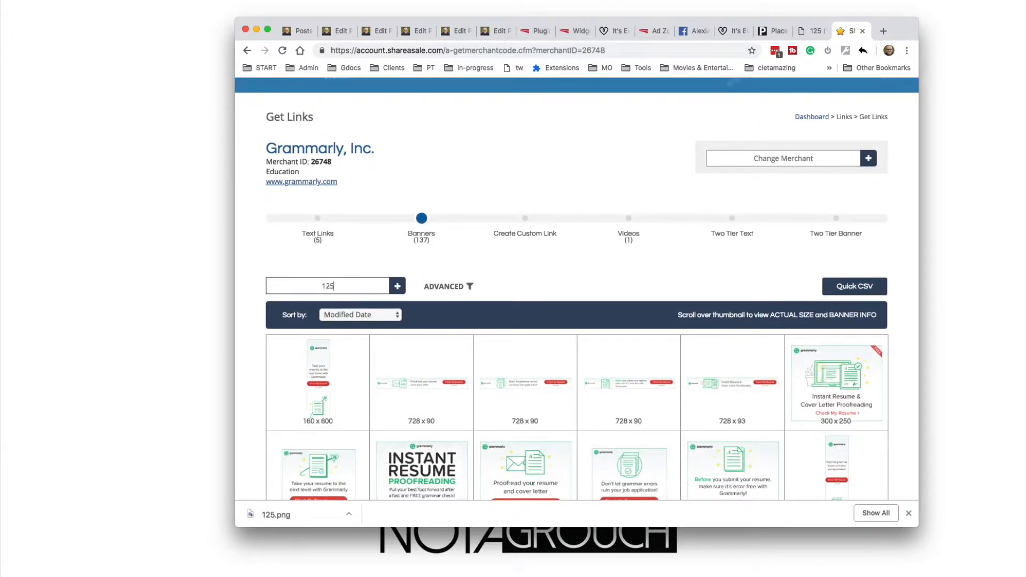
pyautogui.press('Return')
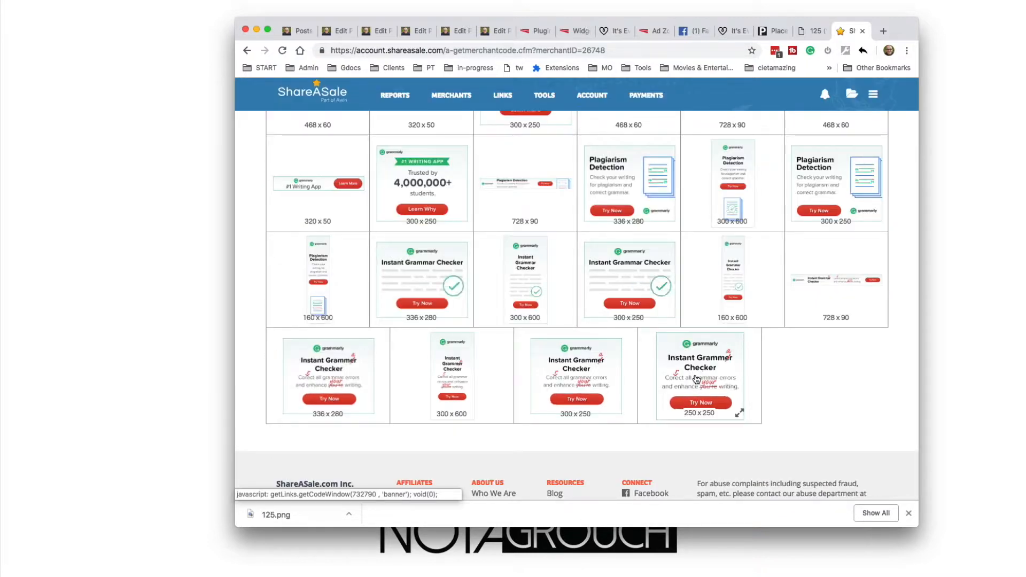
pyautogui.click(695, 377)
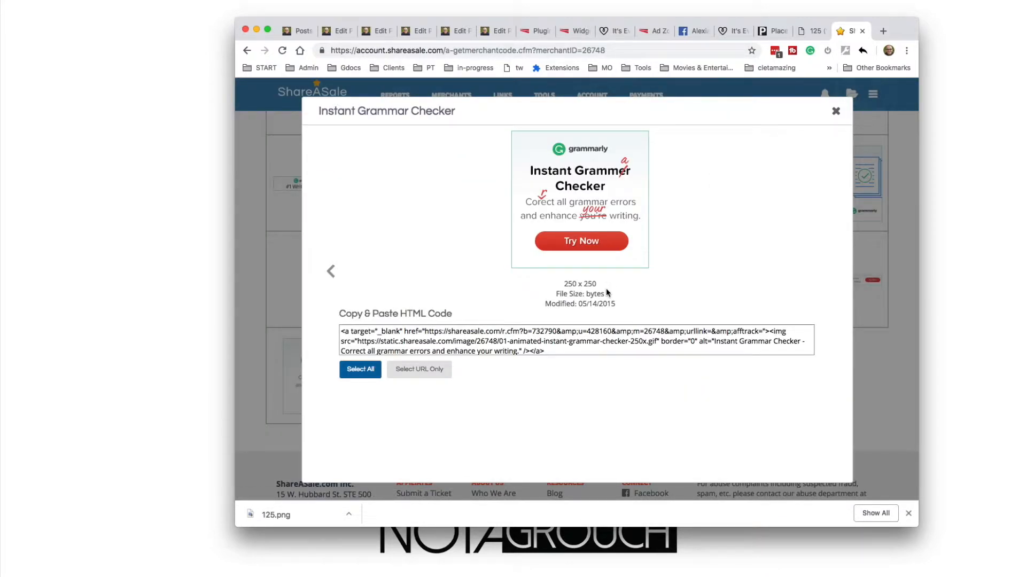
# Save the banner image to the Desktop as a GIF, adding the prefix 250px-grammarly- to its file name
pyautogui.rightClick(575, 205)
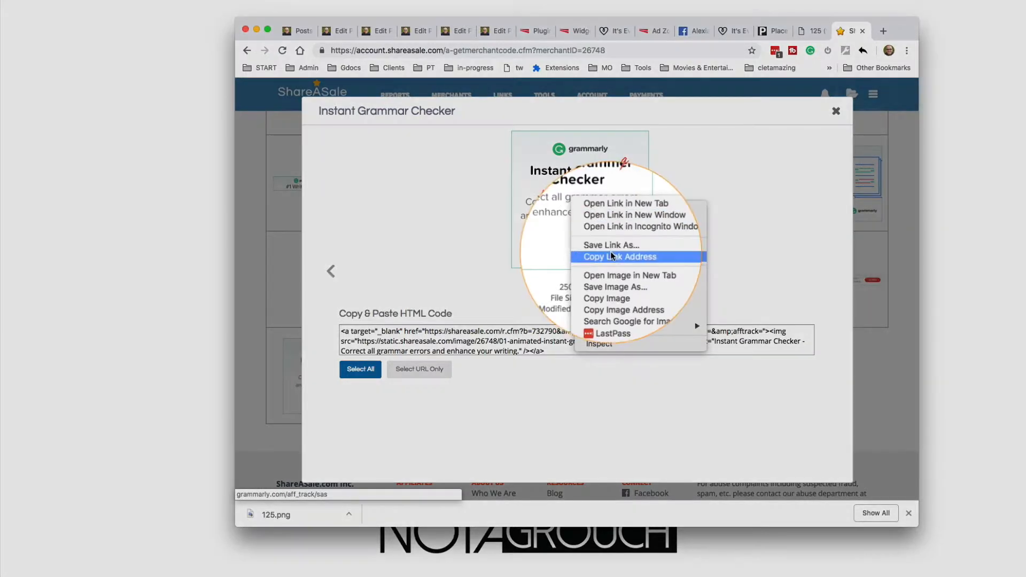
pyautogui.click(615, 285)
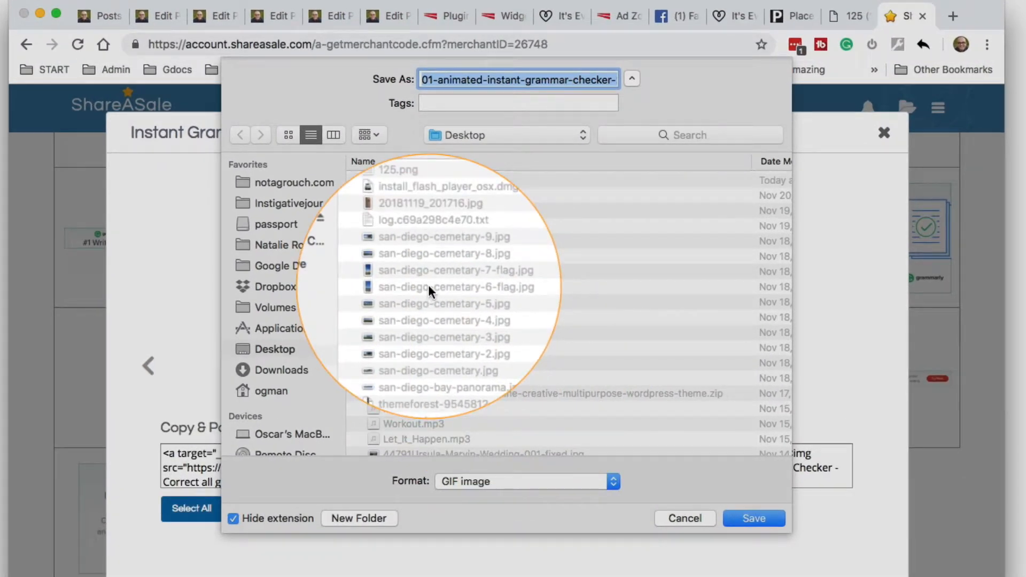
pyautogui.press('Left')
pyautogui.write('250px-g')
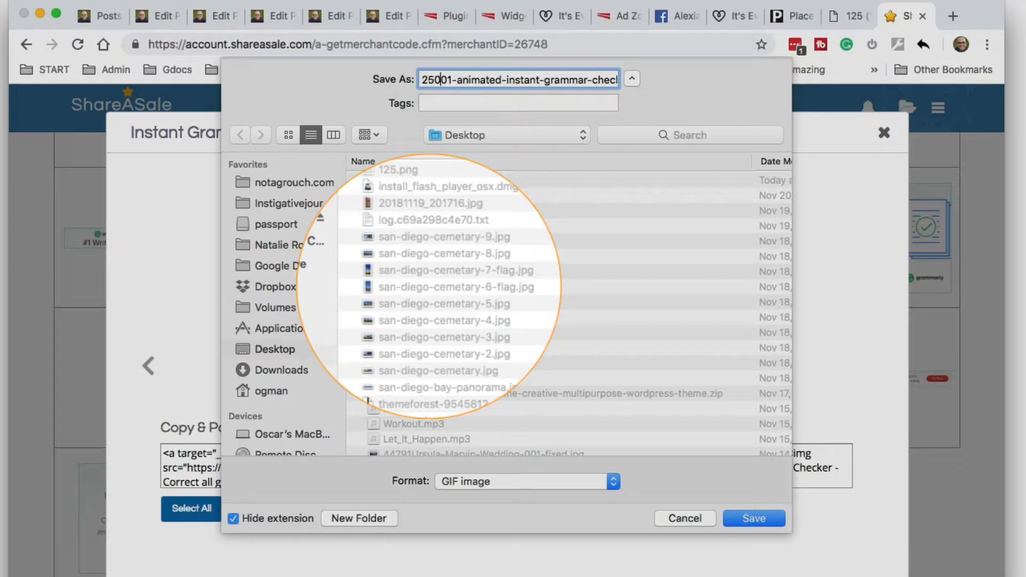
pyautogui.write('ramm')
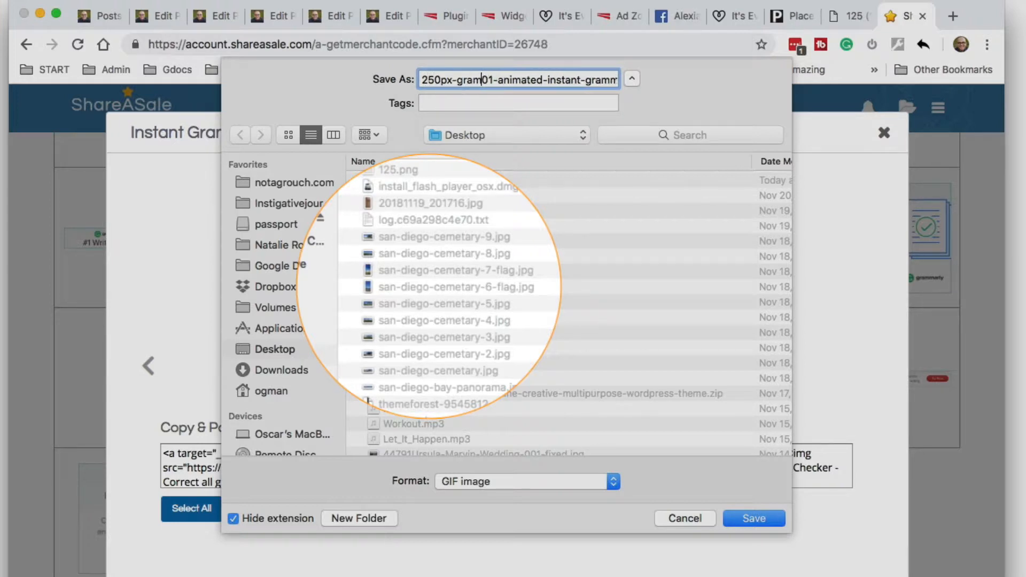
pyautogui.write('arly-')
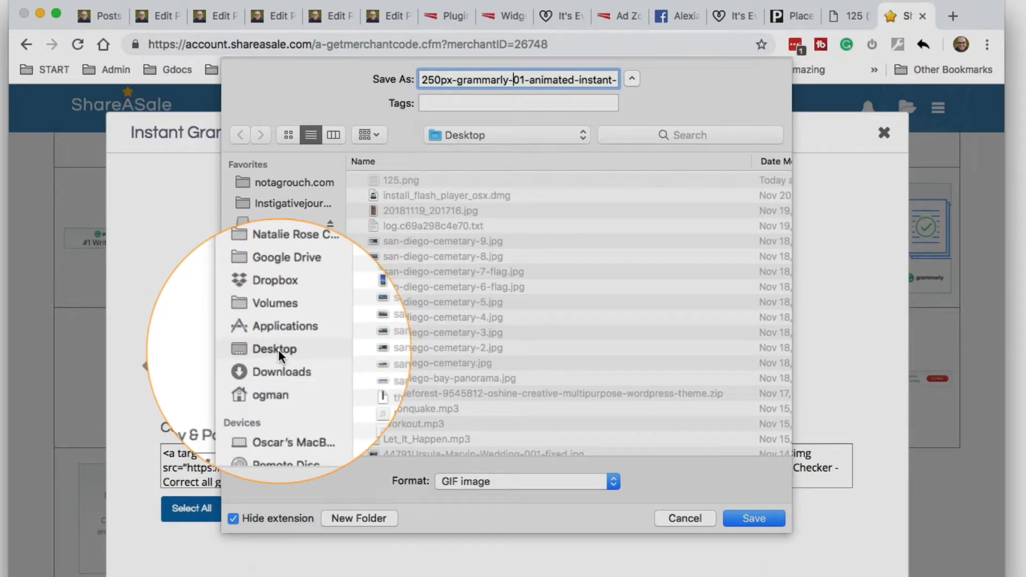
pyautogui.click(754, 520)
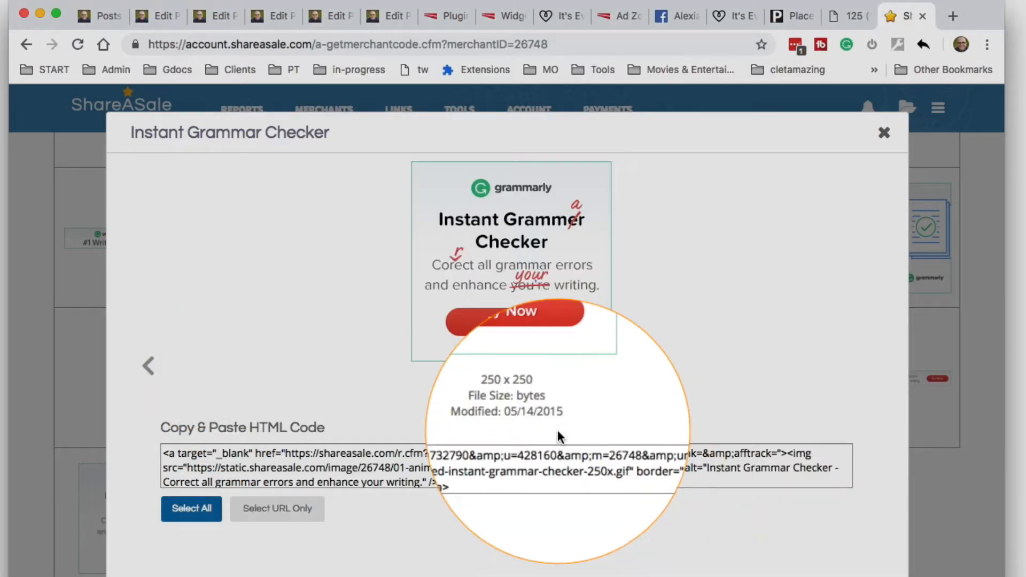
# Show the Instant Grammar Checker banner's URL-only affiliate link and select it for copying
pyautogui.click(277, 508)
pyautogui.press('super+c')
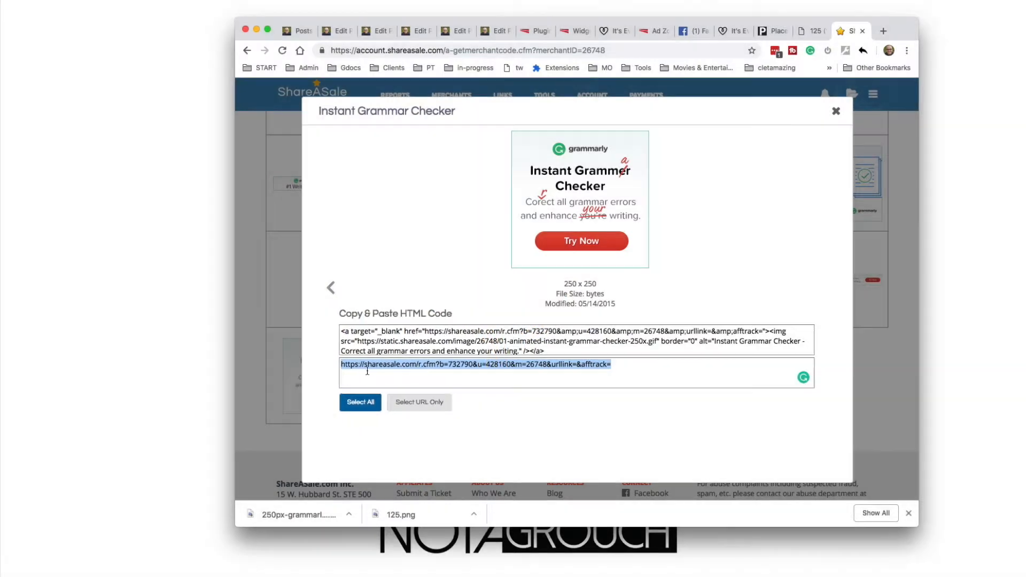
pyautogui.click(410, 374)
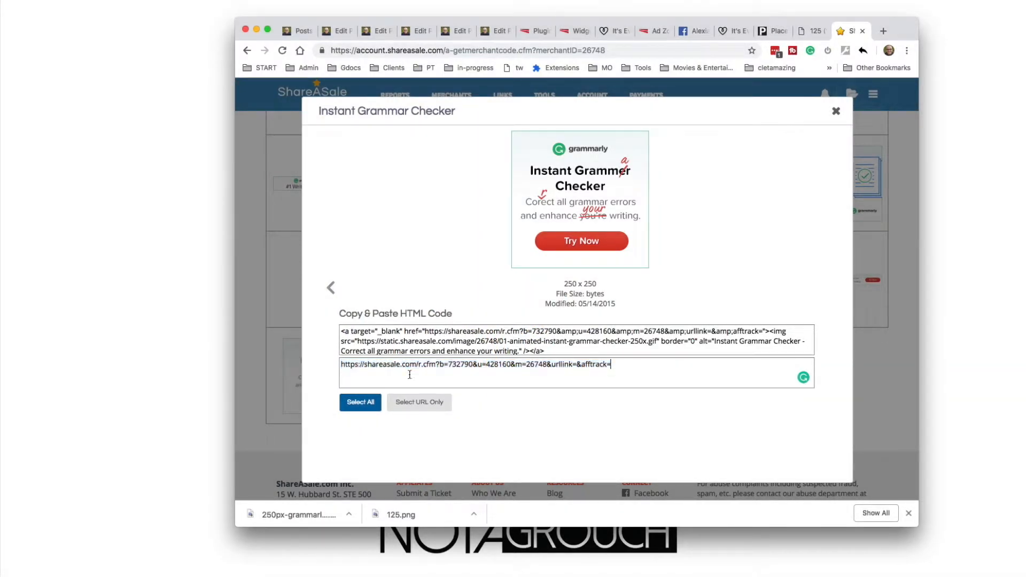
pyautogui.moveTo(373, 365); pyautogui.dragTo(574, 365)
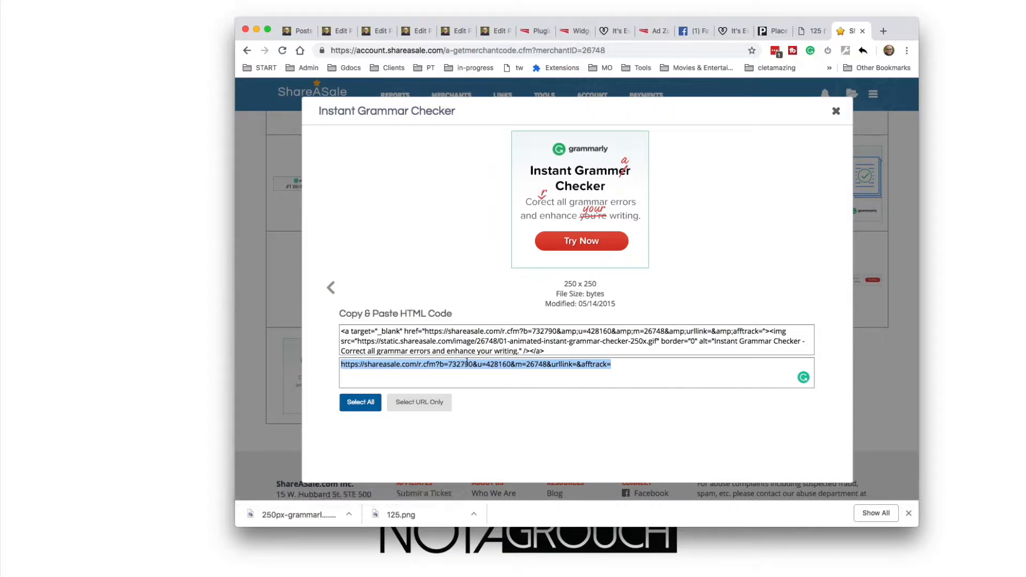
# Test the copied Grammarly affiliate link in a new browser tab and close that tab
pyautogui.press('super+t')
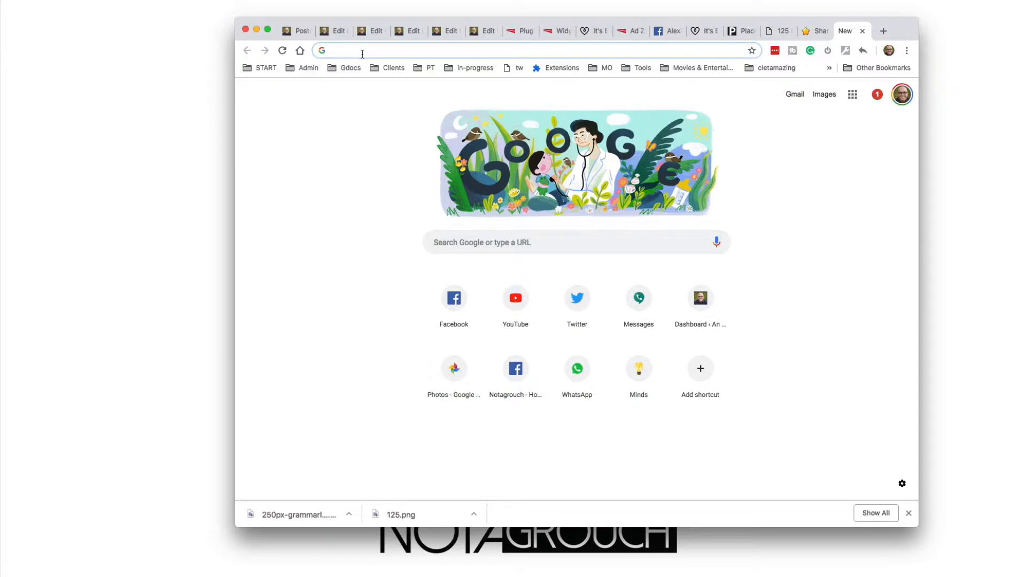
pyautogui.press('super+v')
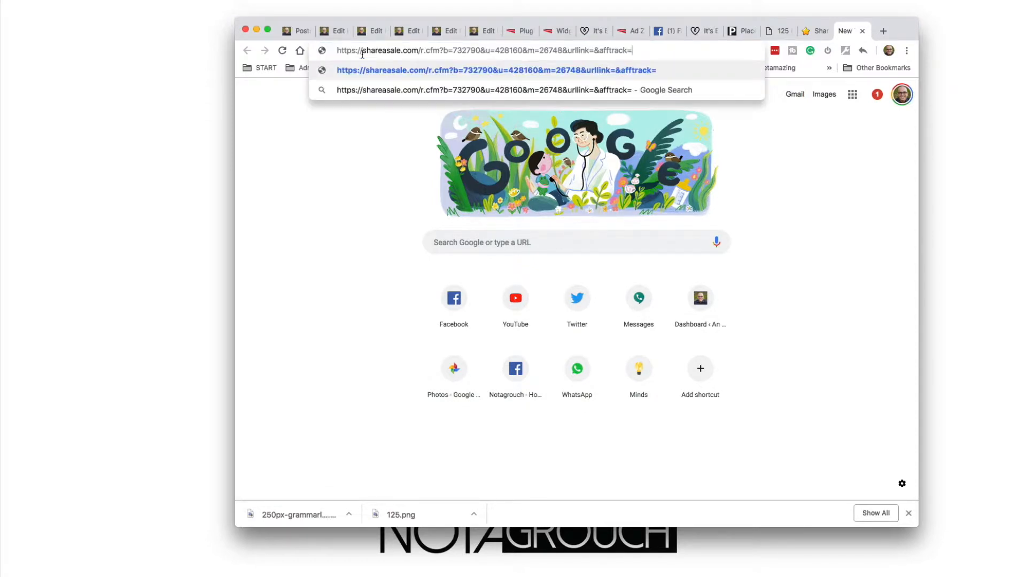
pyautogui.press('Return')
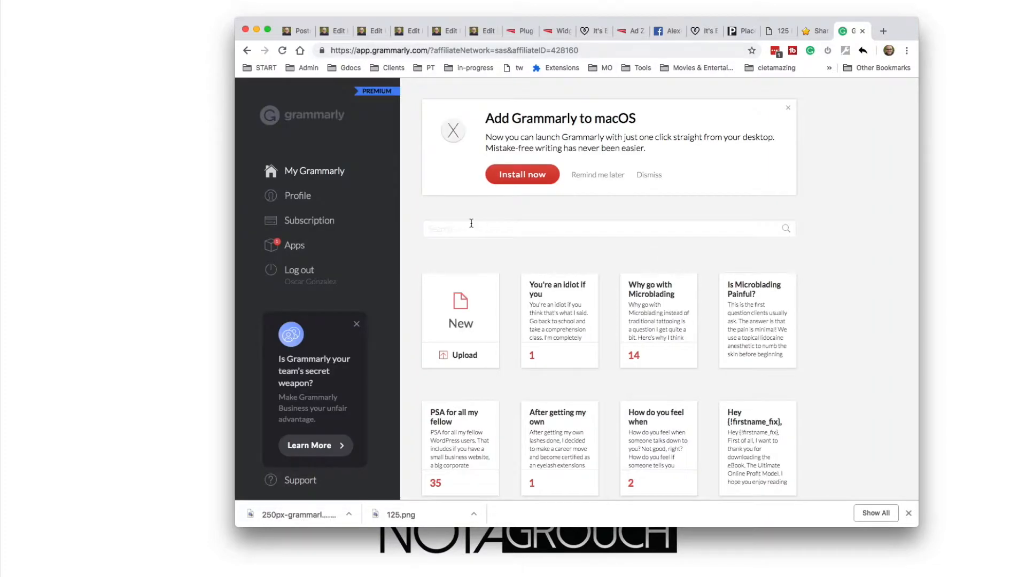
pyautogui.press('super+w')
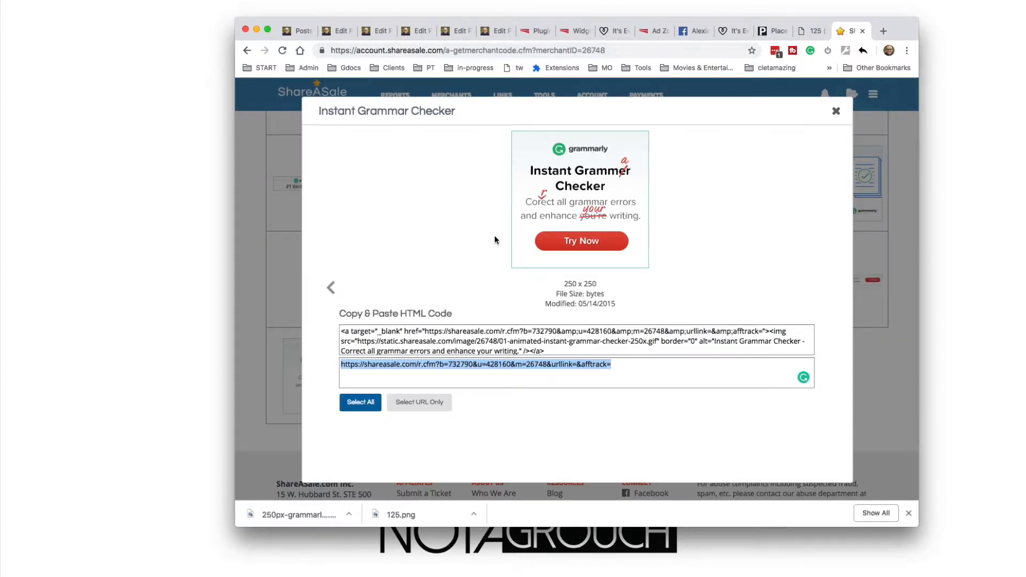
# Switch to Firefox, load the copied affiliate link there to check its landing page, and close the window
pyautogui.press('super+Tab')
pyautogui.press('super+Tab')
pyautogui.press('super+Tab')
pyautogui.press('super+Tab')
pyautogui.press('super+Tab')
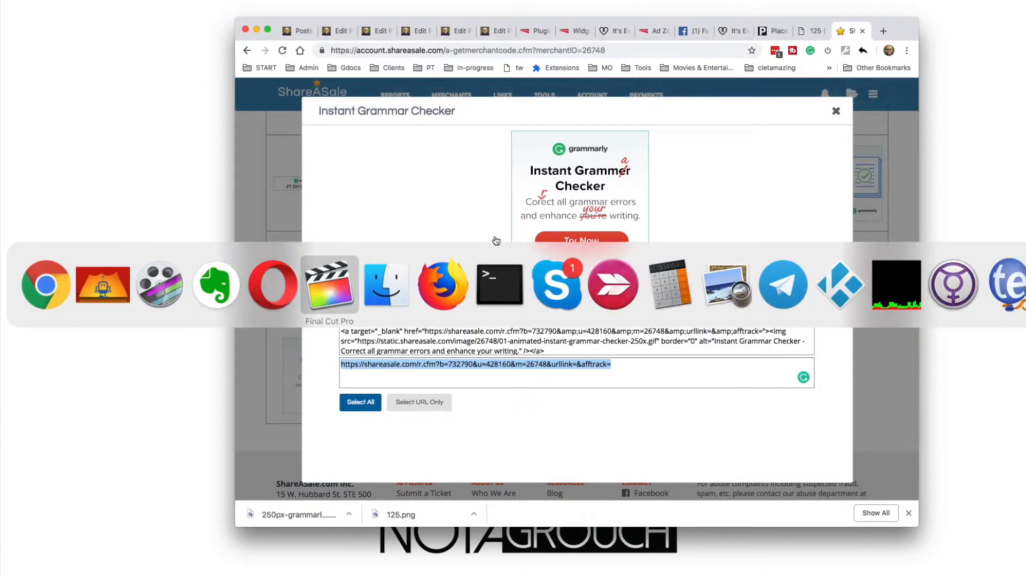
pyautogui.press('super+Tab')
pyautogui.press('super+Tab')
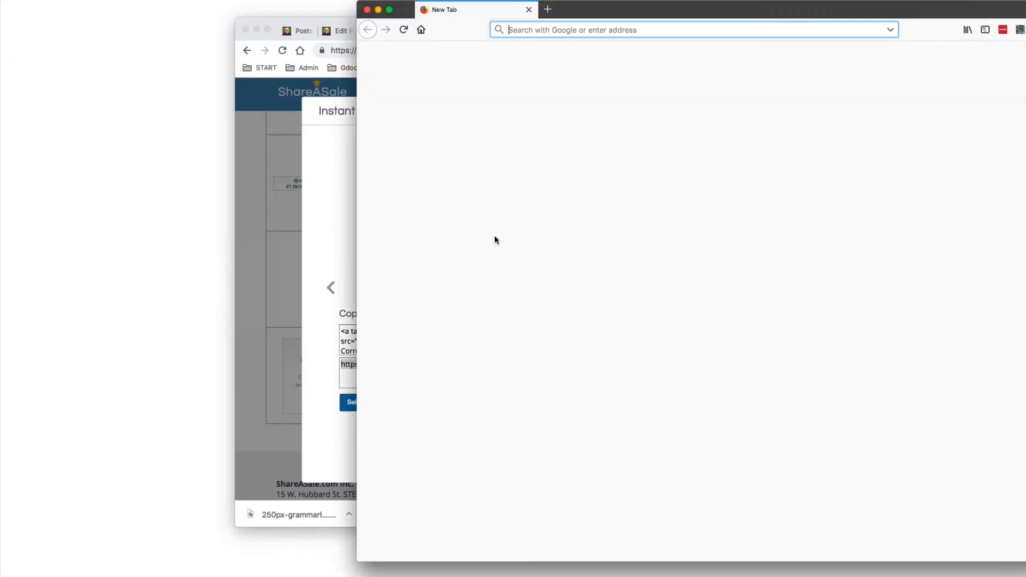
pyautogui.press('super+v')
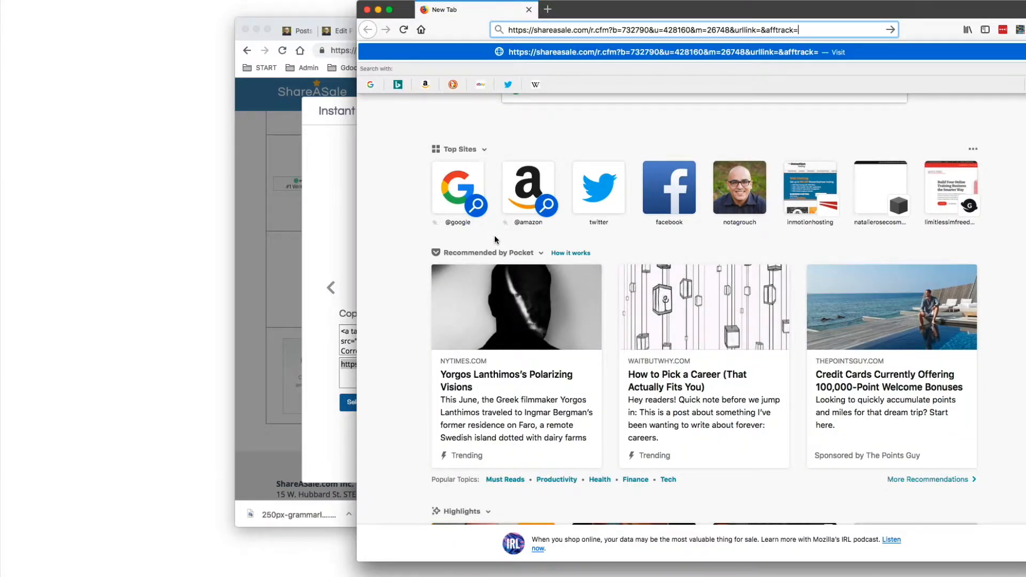
pyautogui.press('Return')
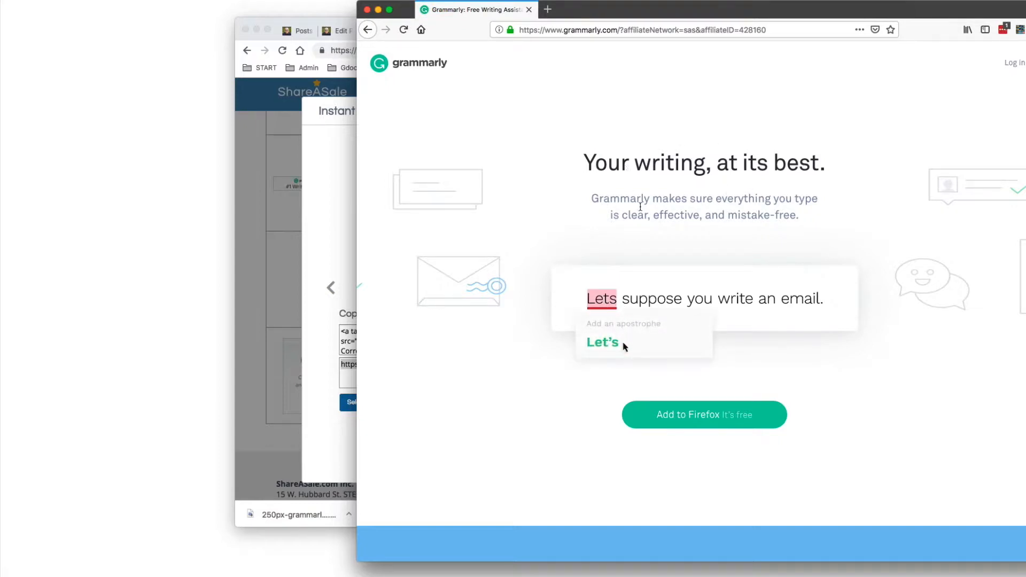
pyautogui.click(366, 9)
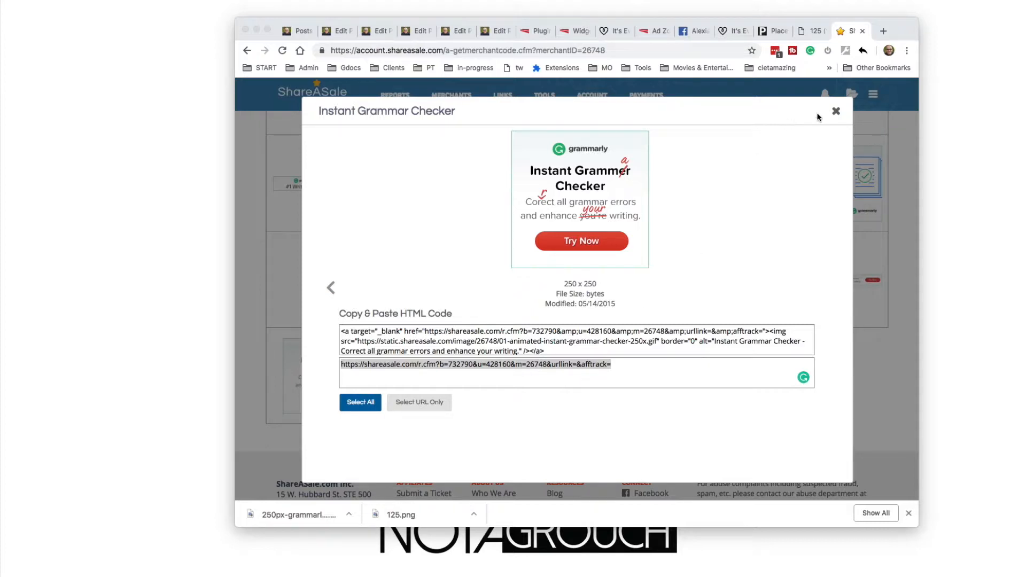
# Enter the Grammarly banner's ShareASale affiliate URL as Ad #2's target link in the ad zone's default ads
pyautogui.click(836, 111)
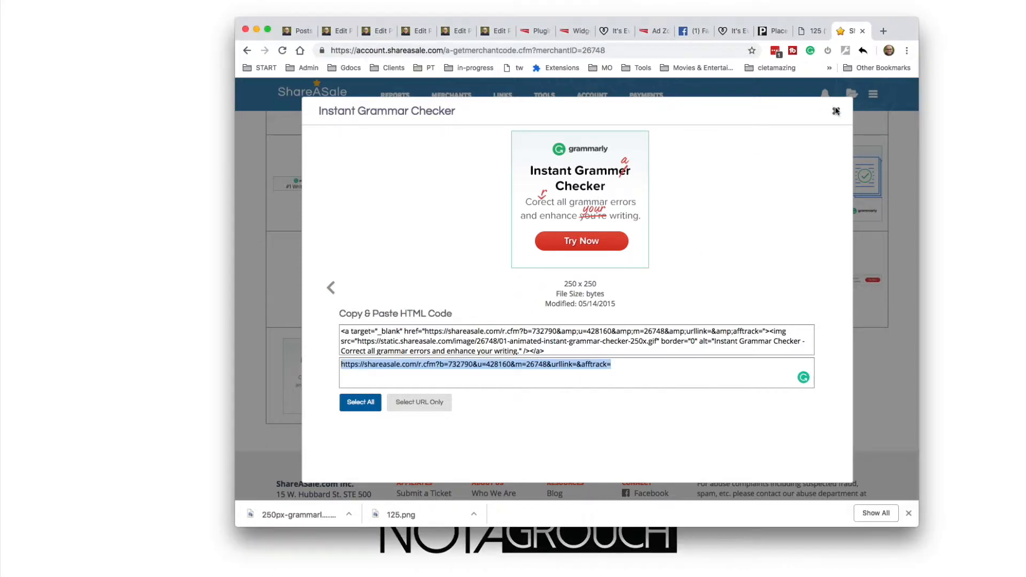
pyautogui.click(649, 31)
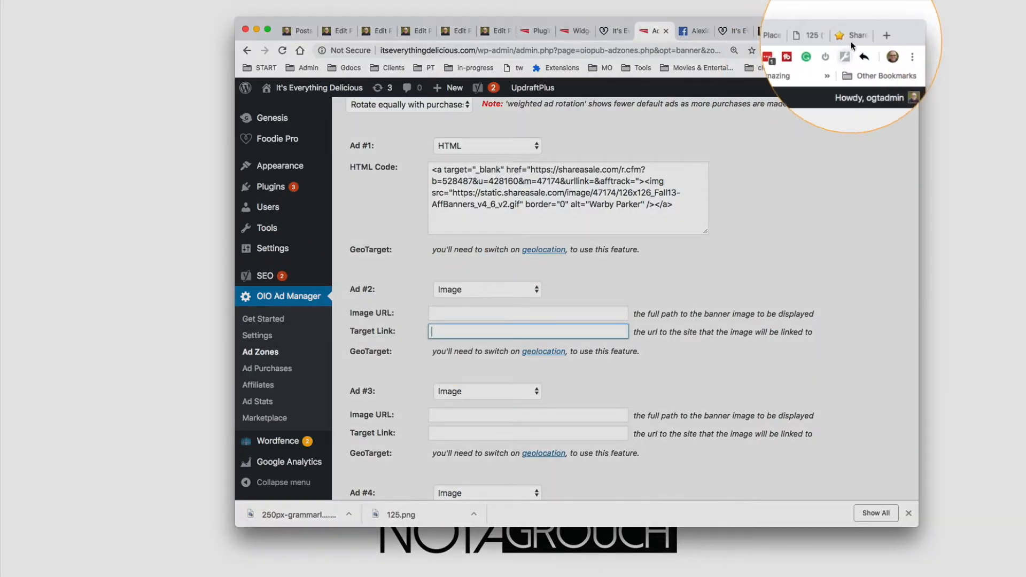
pyautogui.click(852, 33)
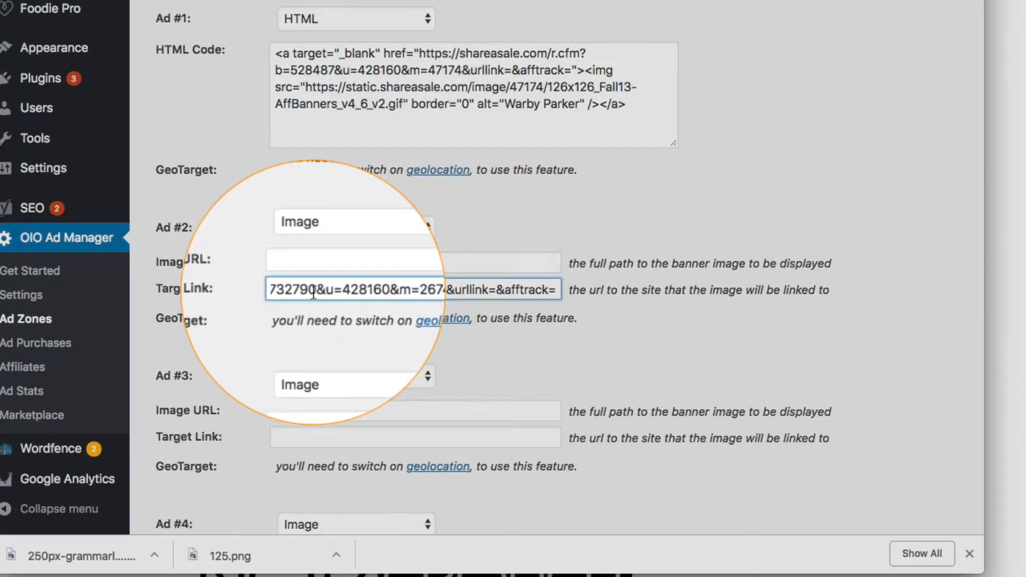
pyautogui.moveTo(313, 294); pyautogui.dragTo(275, 292)
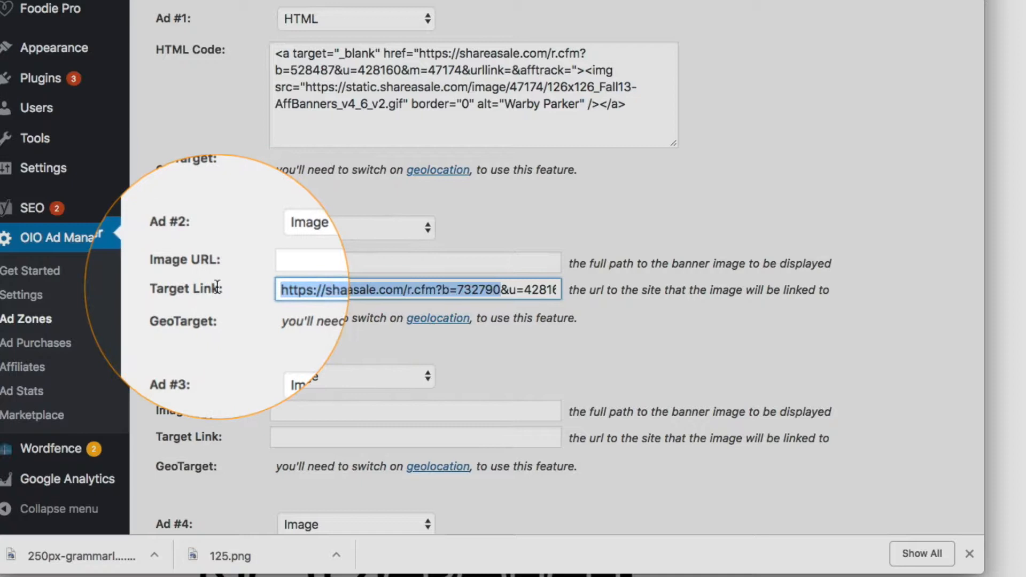
pyautogui.click(308, 291)
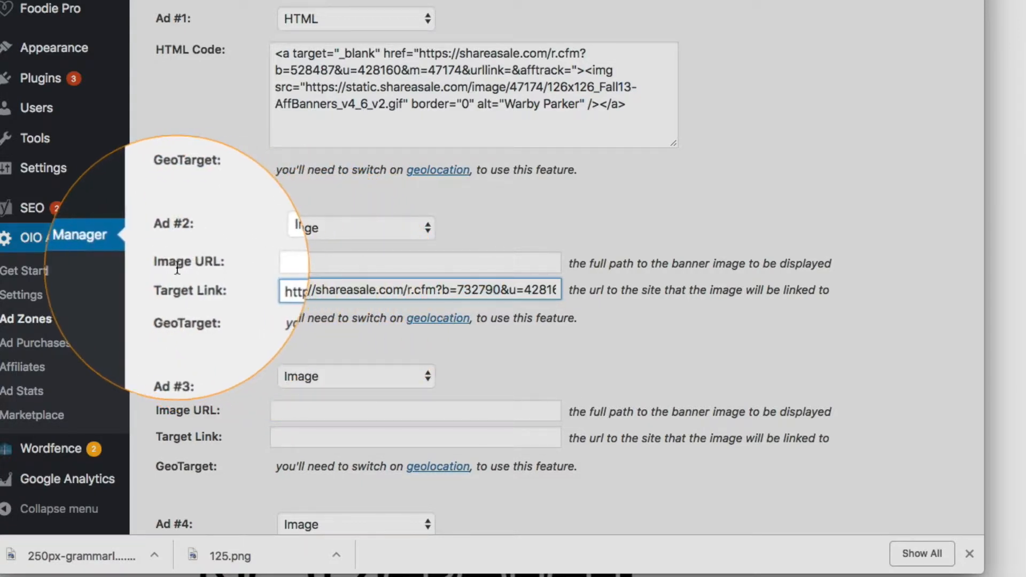
# Go to the blog's Widgets admin page and open the WordPress Media Library from there
pyautogui.moveTo(121, 84)
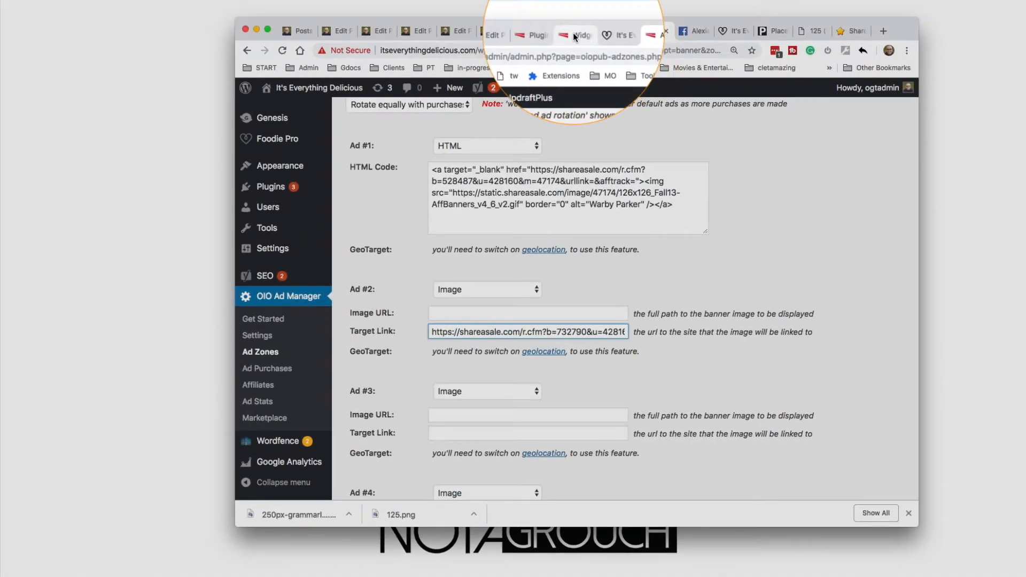
pyautogui.click(574, 32)
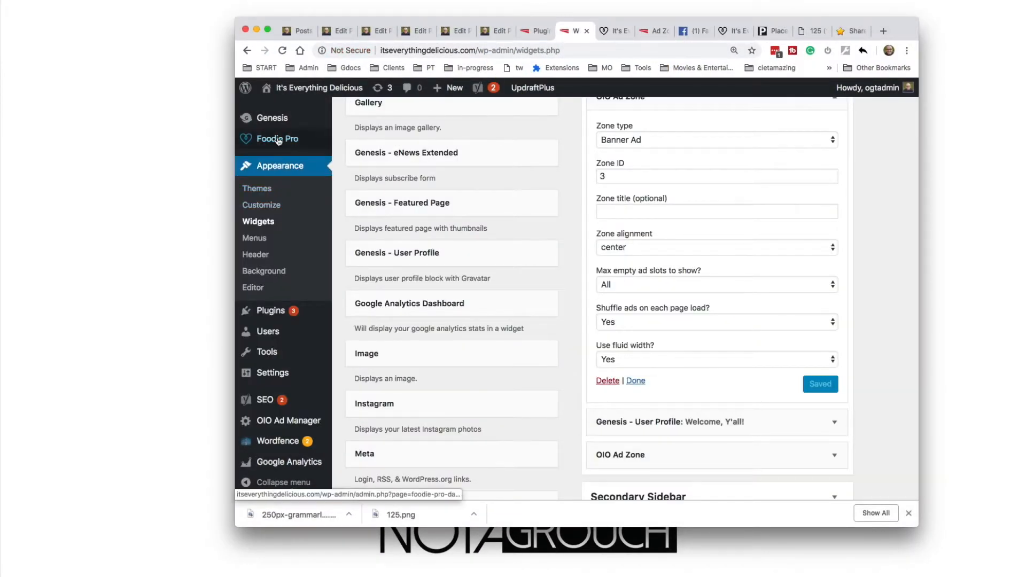
pyautogui.scroll(5, 293, 138)
pyautogui.moveTo(278, 162)
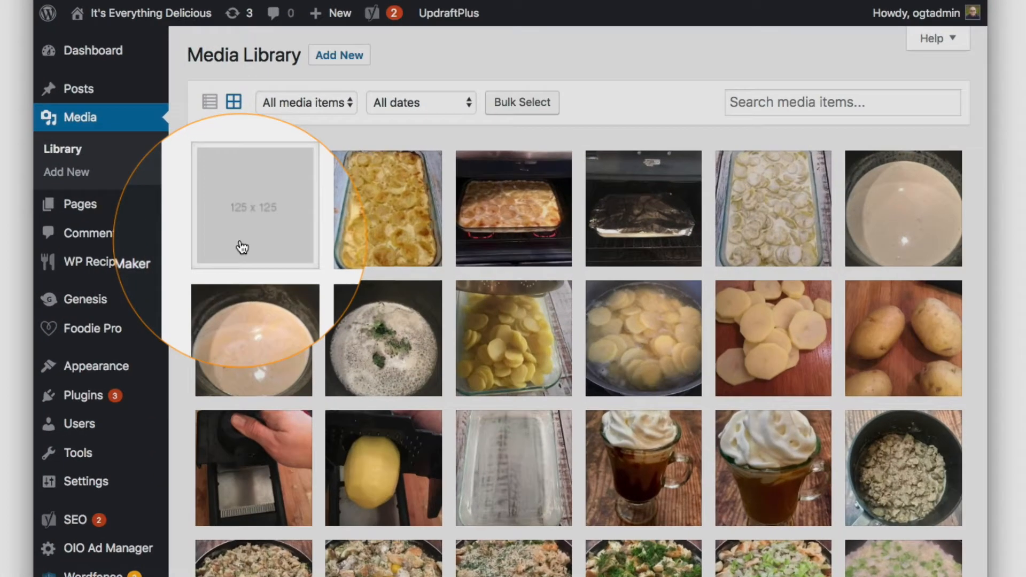
# Upload the 250px Grammarly banner GIF from the Desktop folder to the Media Library
pyautogui.press('super+Tab')
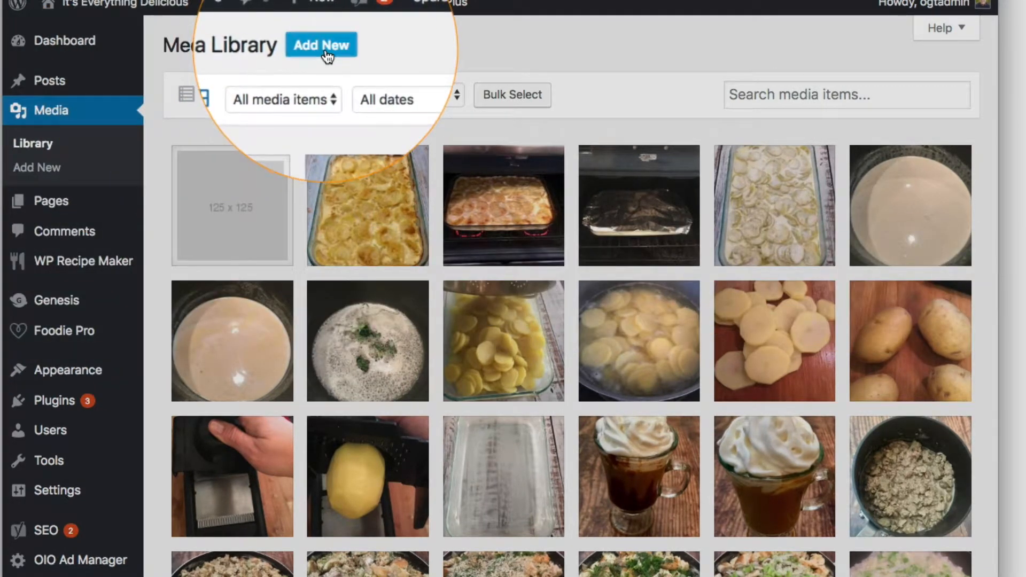
pyautogui.click(325, 52)
pyautogui.click(541, 166)
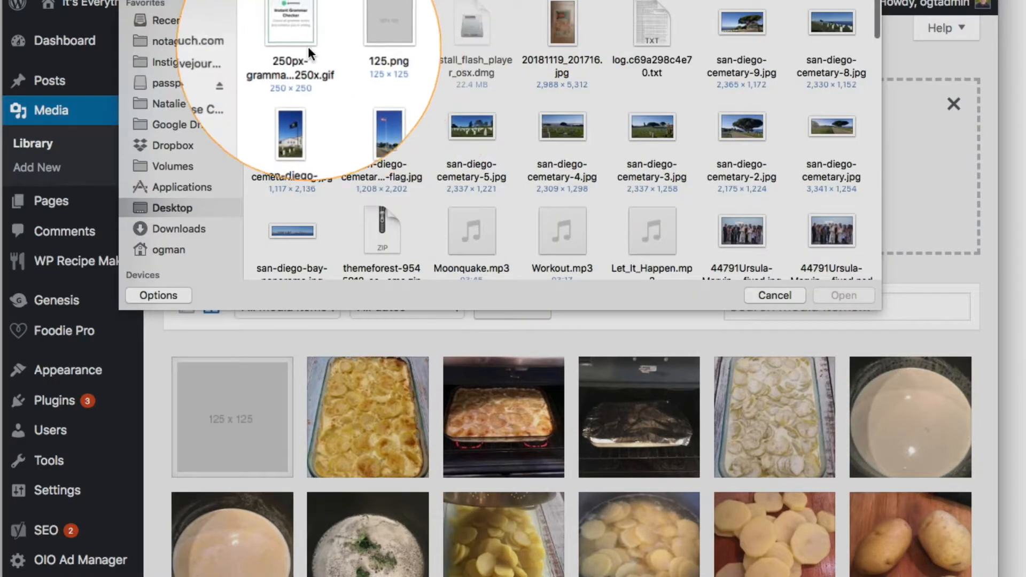
pyautogui.click(308, 47)
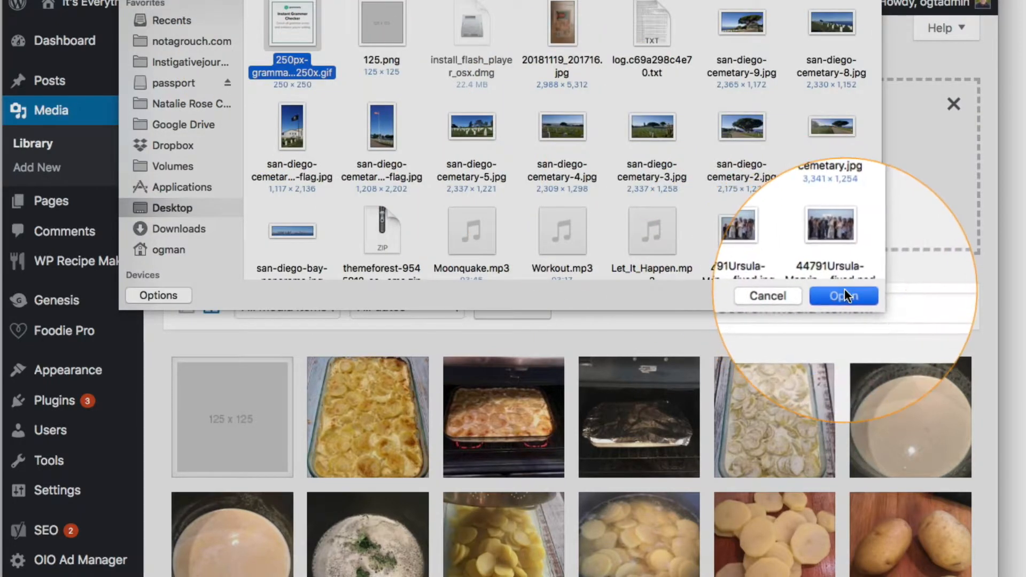
pyautogui.click(845, 292)
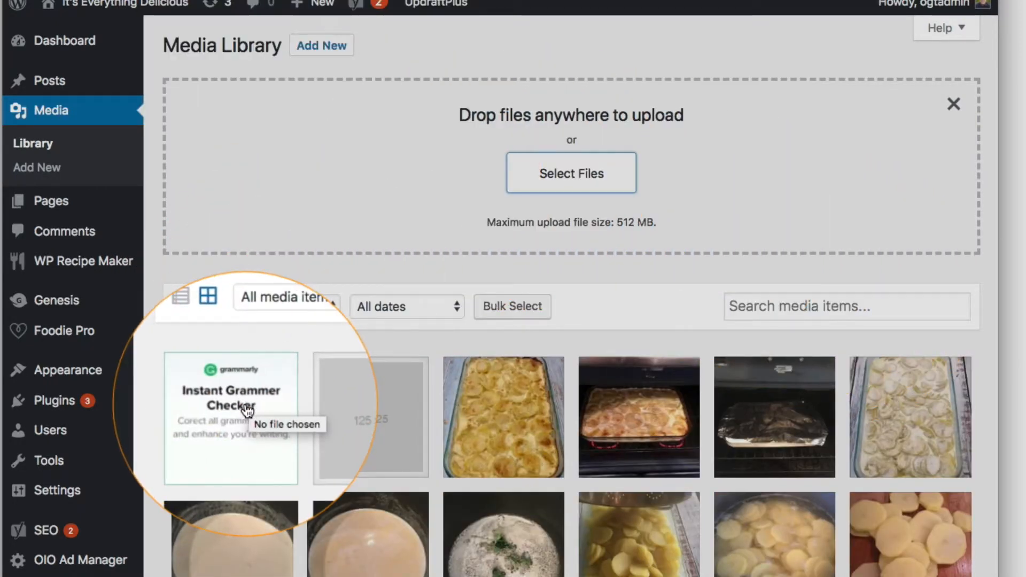
# Copy the file URL of the uploaded Grammarly banner from its attachment details and close them
pyautogui.click(246, 409)
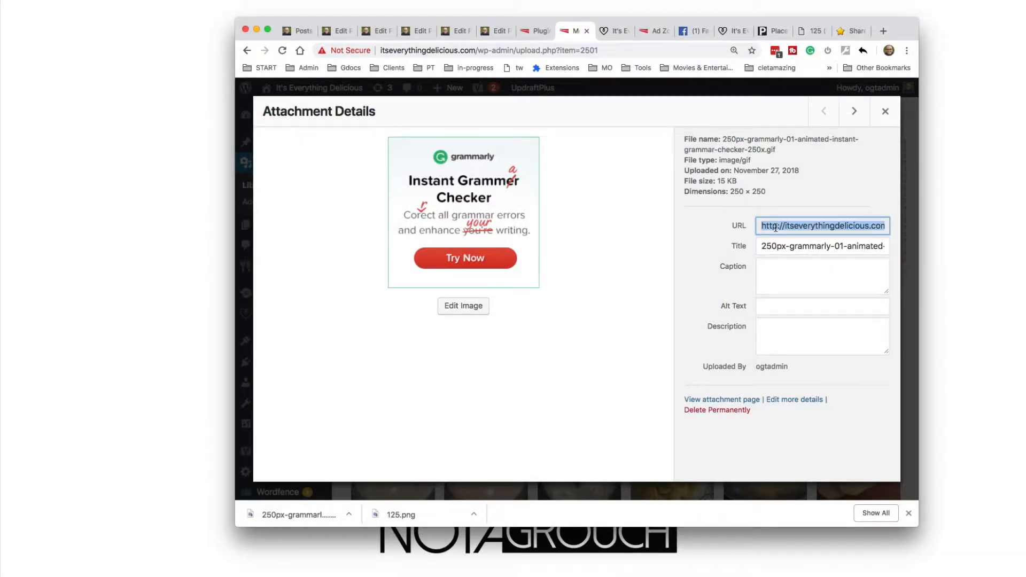
pyautogui.rightClick(775, 228)
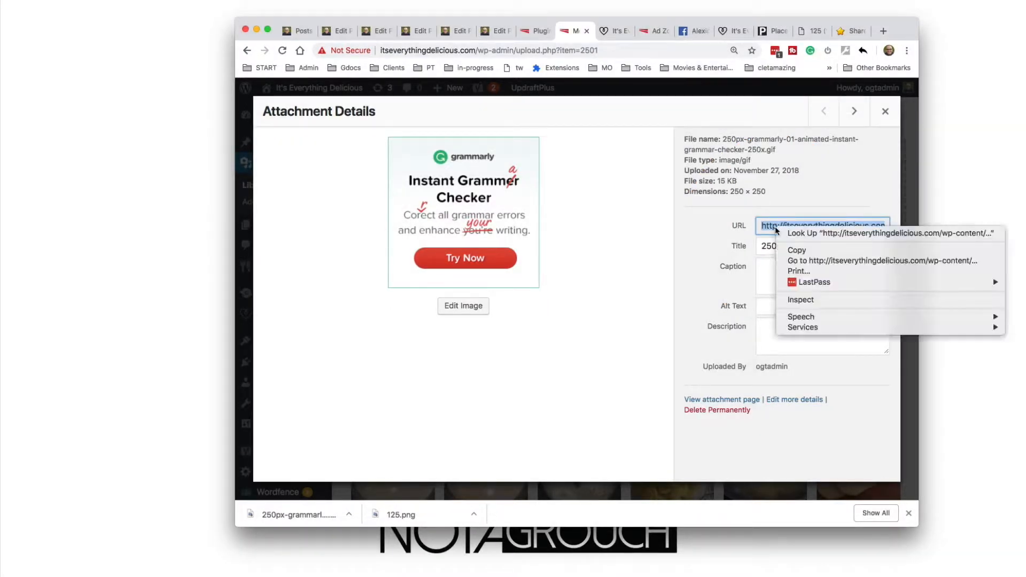
pyautogui.click(797, 250)
pyautogui.click(886, 111)
# Enter the copied Grammarly banner URL as Ad #2's image URL in the ad zone's default ads and save the settings
pyautogui.click(614, 31)
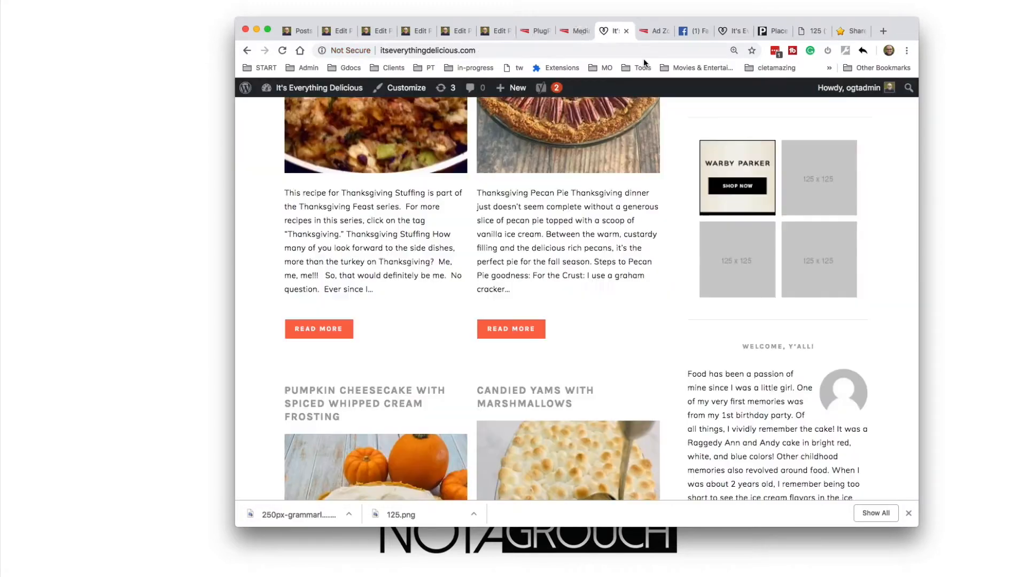
pyautogui.click(630, 36)
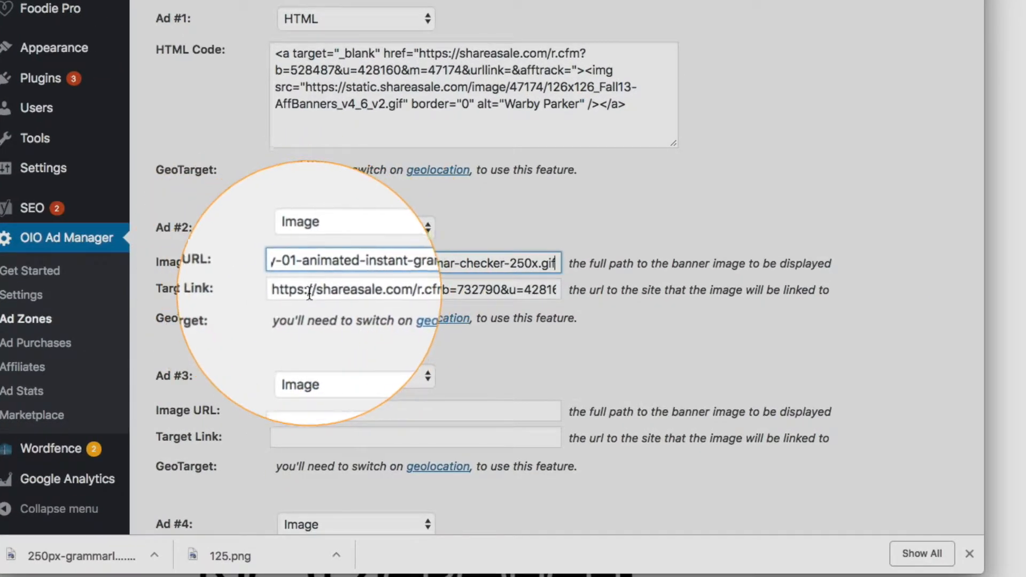
pyautogui.press('Tab')
pyautogui.click(310, 271)
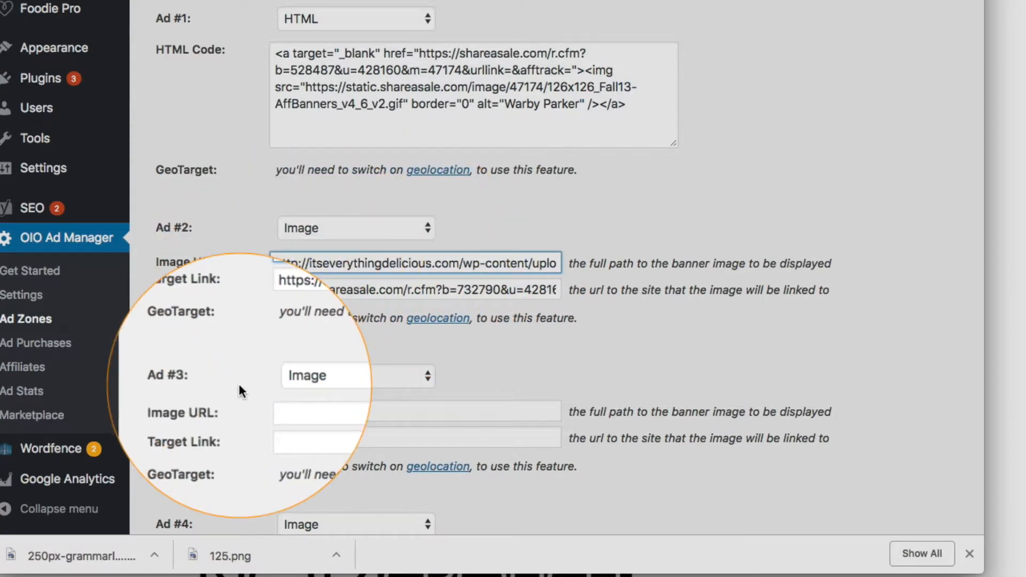
pyautogui.scroll(-5, 239, 384)
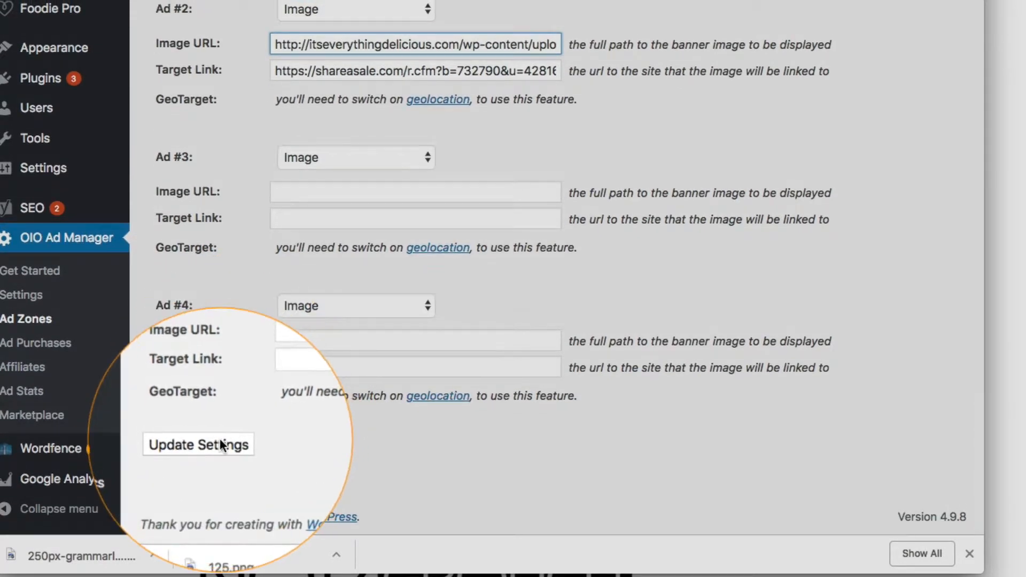
pyautogui.click(221, 441)
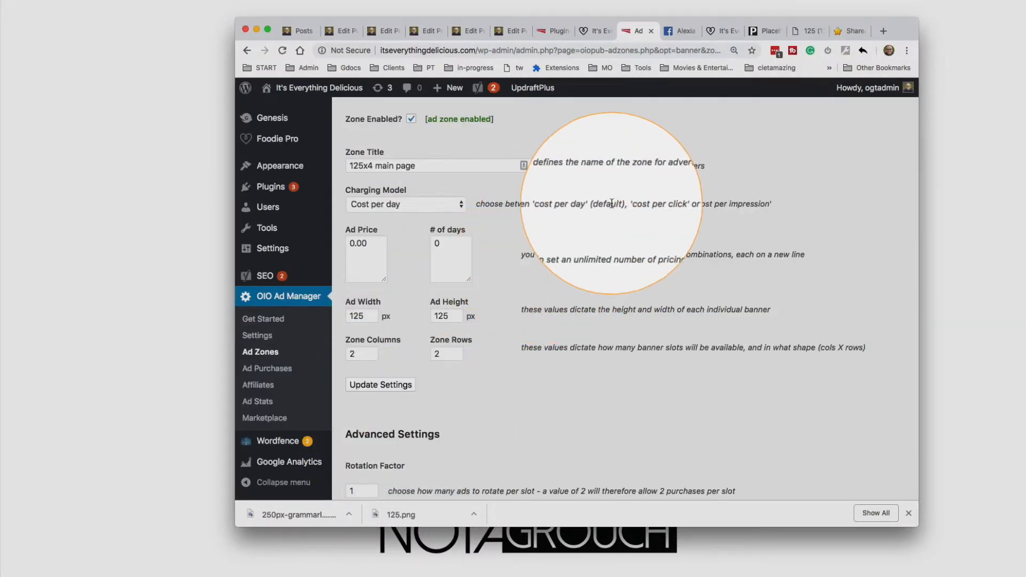
# Reload the blog's homepage to check the banners in the sidebar's 125x125 ad zone
pyautogui.click(598, 30)
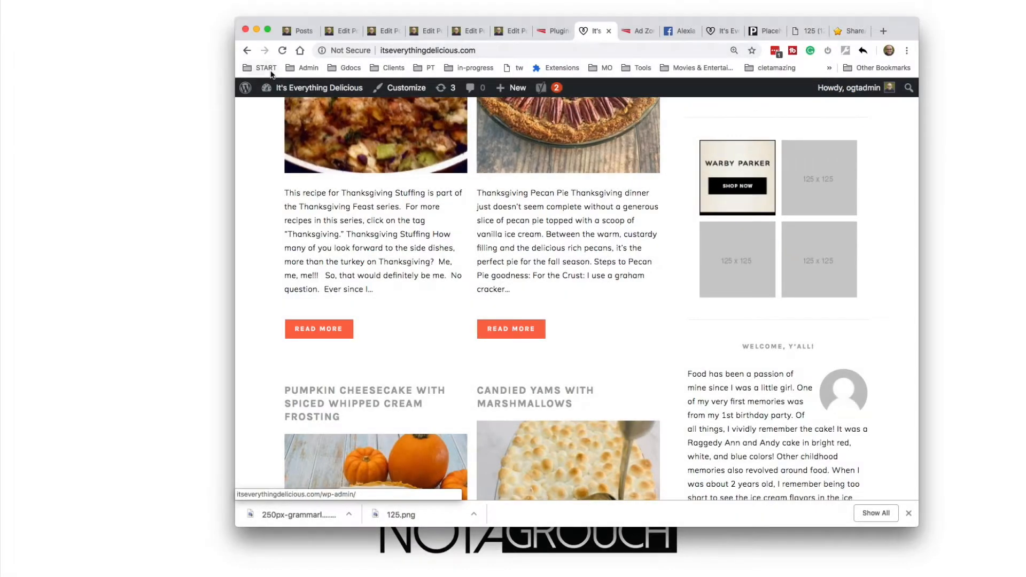
pyautogui.click(283, 50)
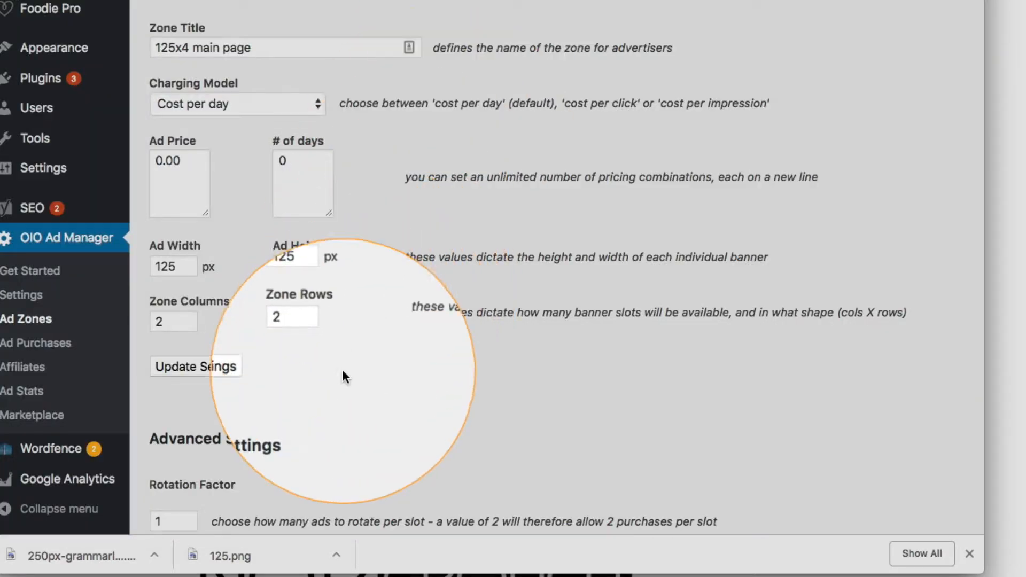
# Review the 125x4 main page zone's settings, from its advanced options to the default ad entries
pyautogui.scroll(-15, 342, 377)
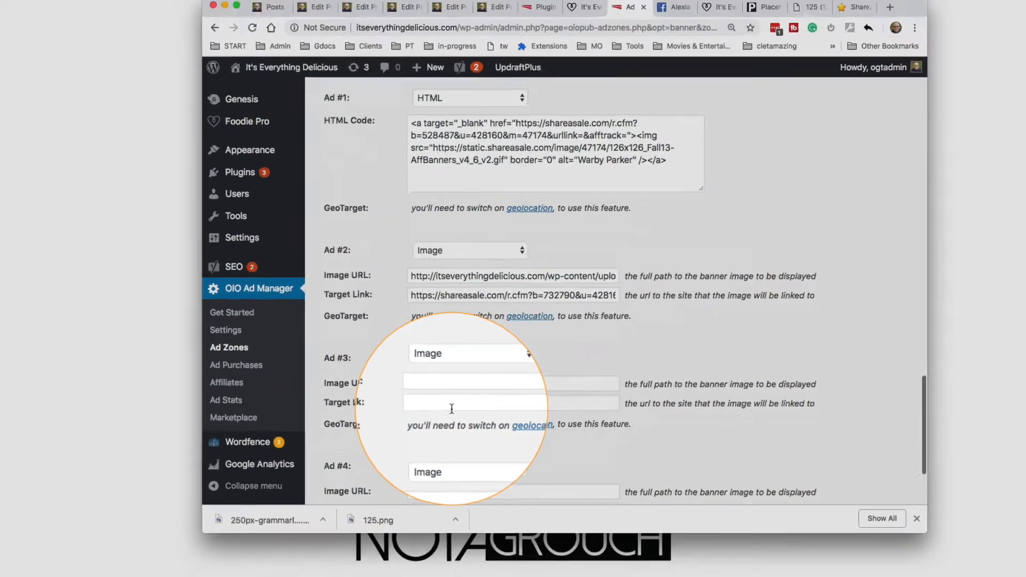
pyautogui.scroll(-4, 452, 409)
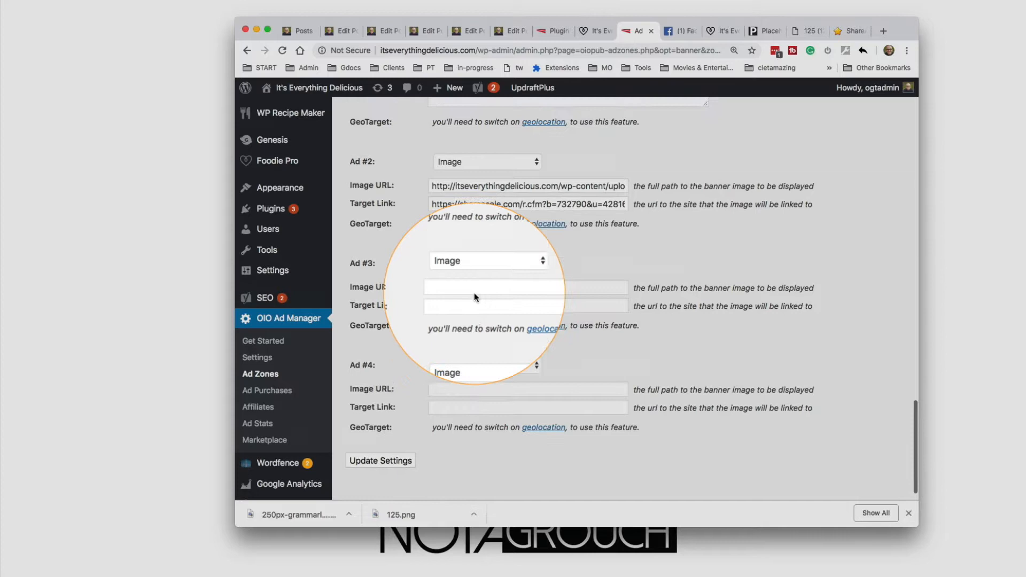
pyautogui.scroll(10, 473, 293)
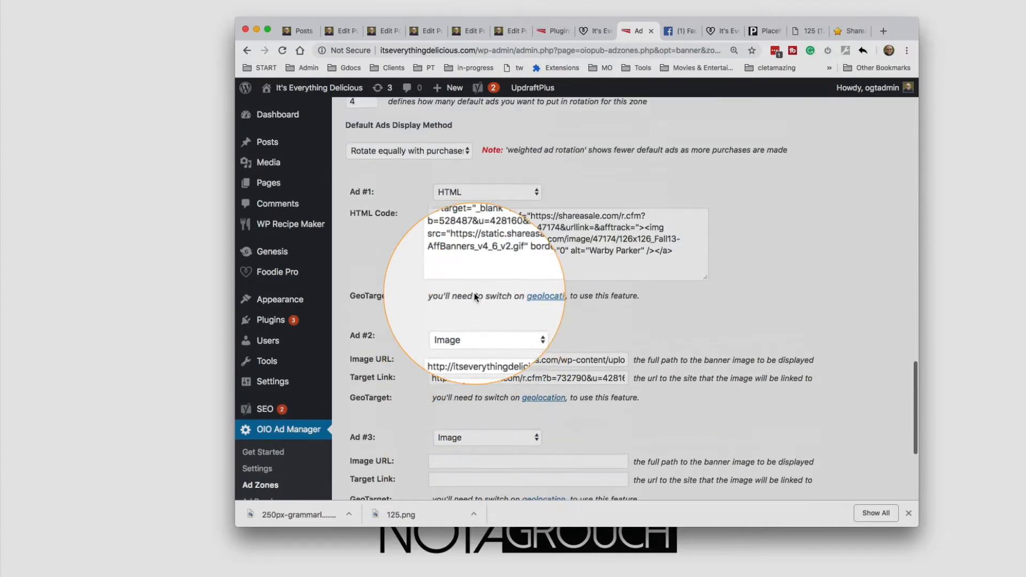
pyautogui.scroll(5, 474, 293)
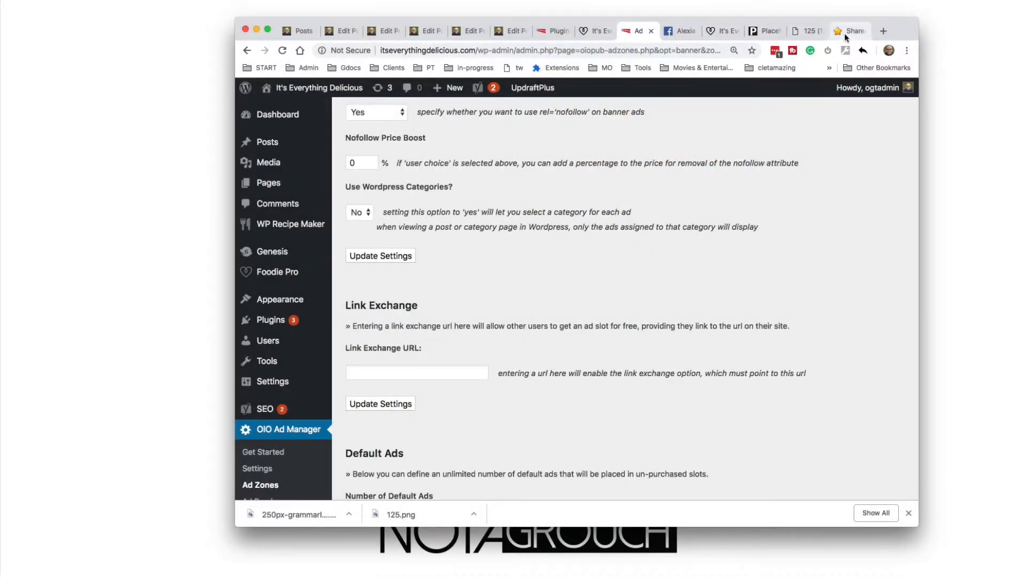
pyautogui.click(840, 35)
pyautogui.click(810, 32)
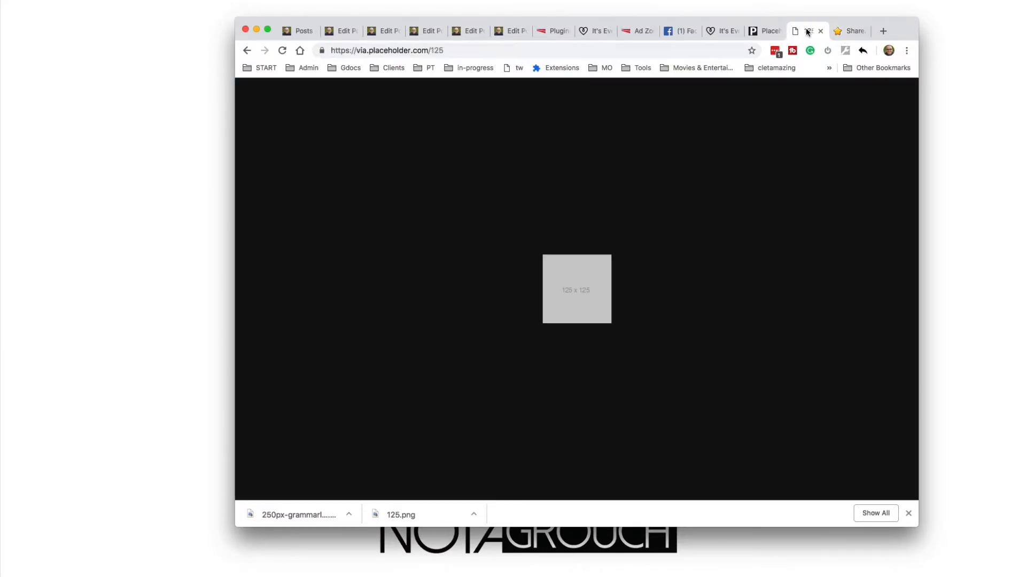
pyautogui.click(634, 32)
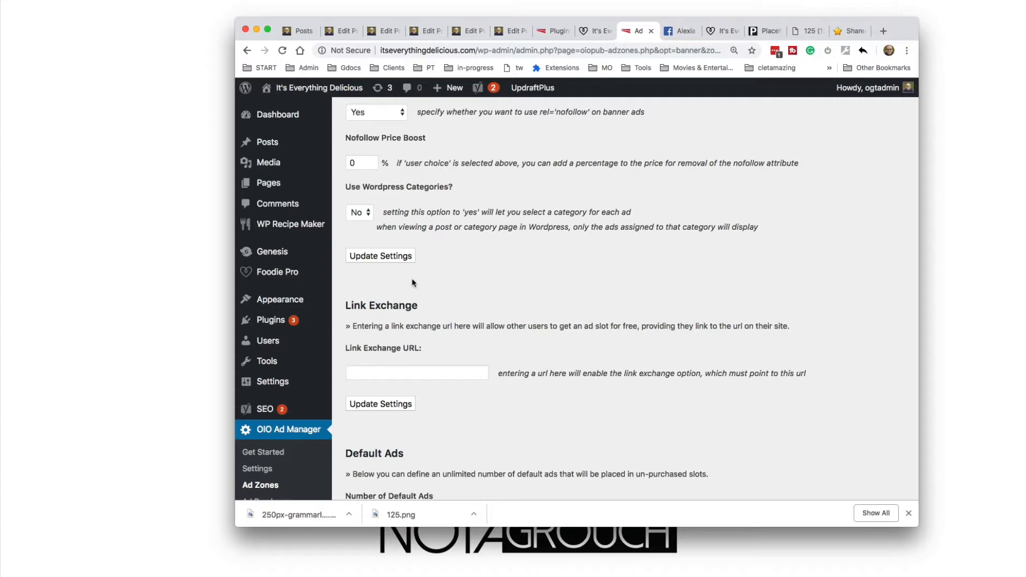
pyautogui.scroll(10, 412, 278)
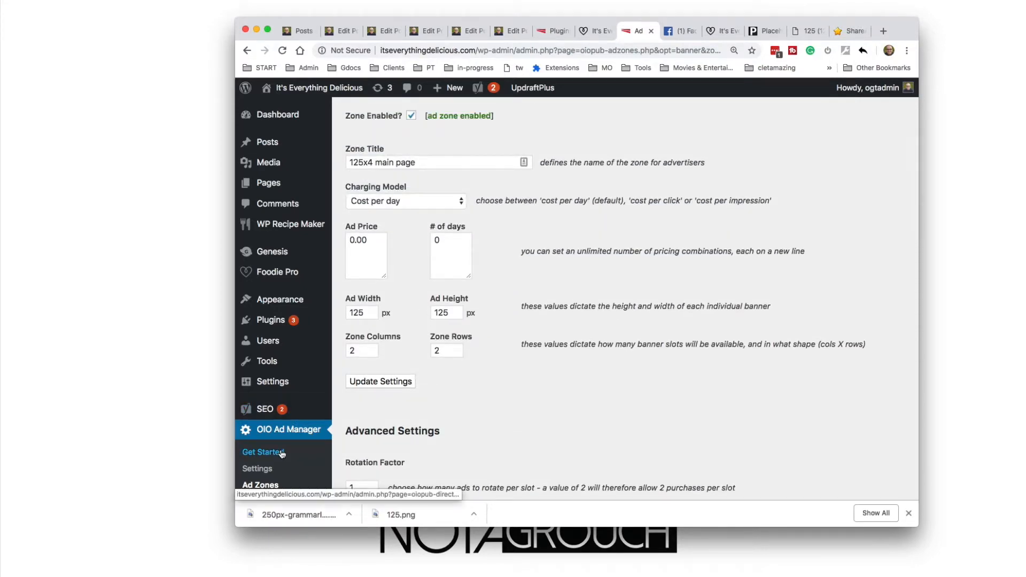
# Open OIO Ad Manager's Get Started page in a new tab, check the advertiser purchase page it links to, and close that page
pyautogui.scroll(-3, 282, 453)
pyautogui.keyDown('super'); pyautogui.click(273, 328); pyautogui.keyUp('super')
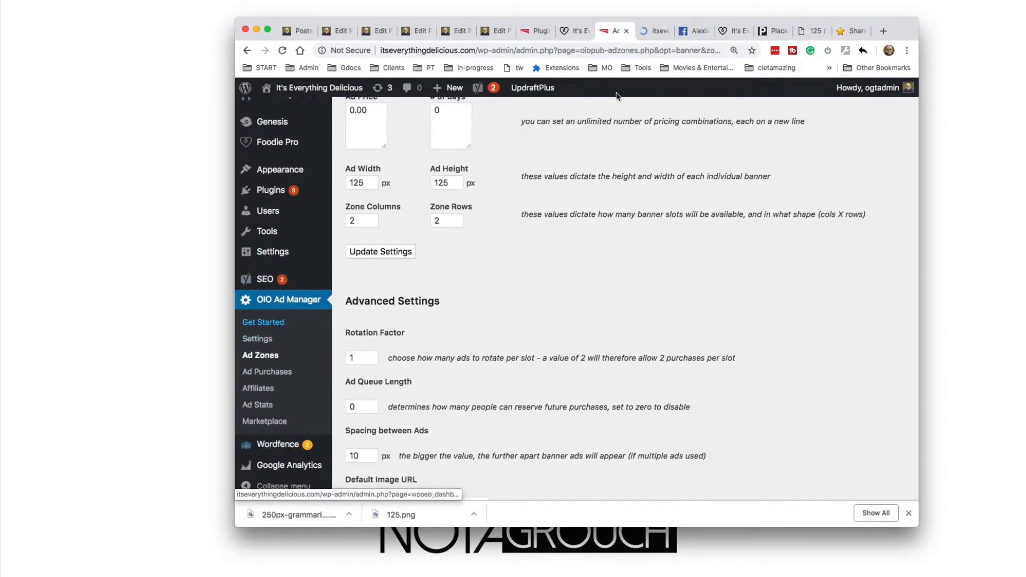
pyautogui.click(652, 31)
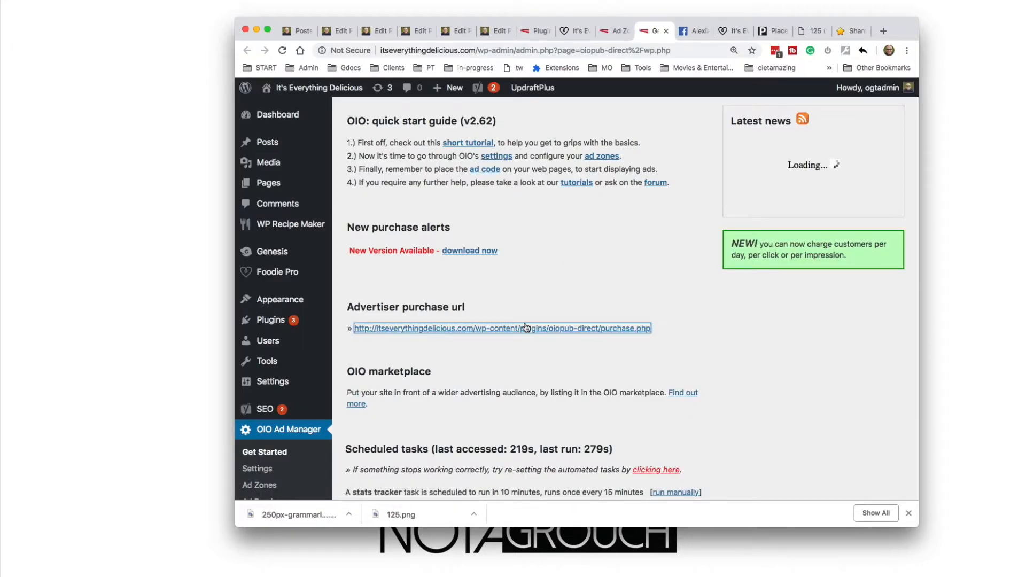
pyautogui.click(529, 328)
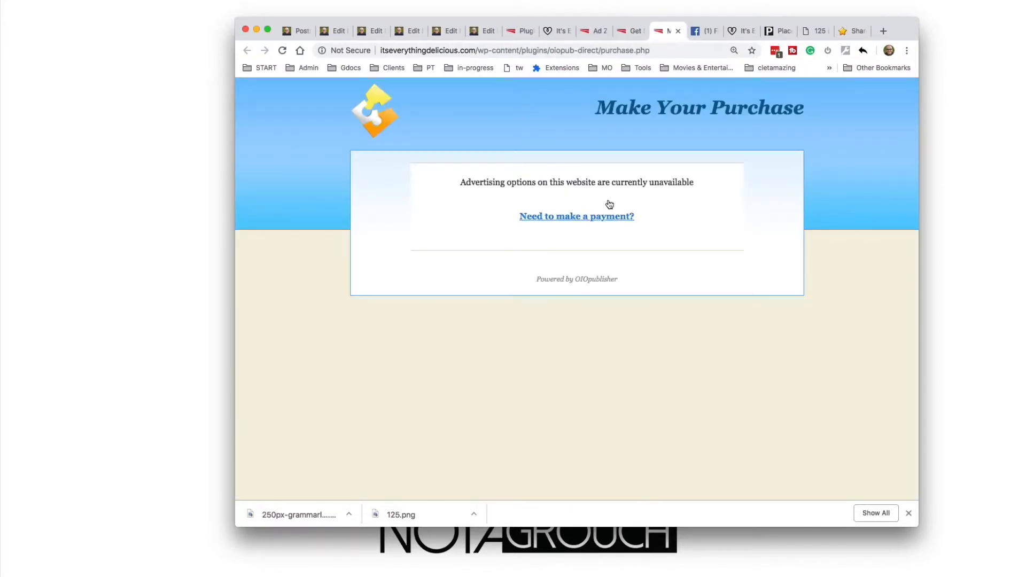
pyautogui.press('super+w')
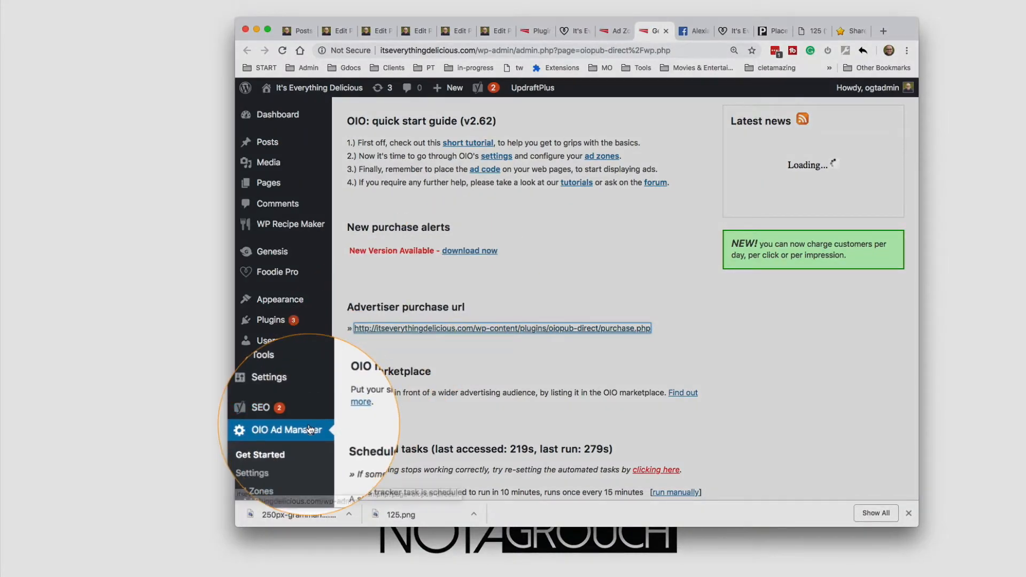
pyautogui.scroll(-5, 300, 423)
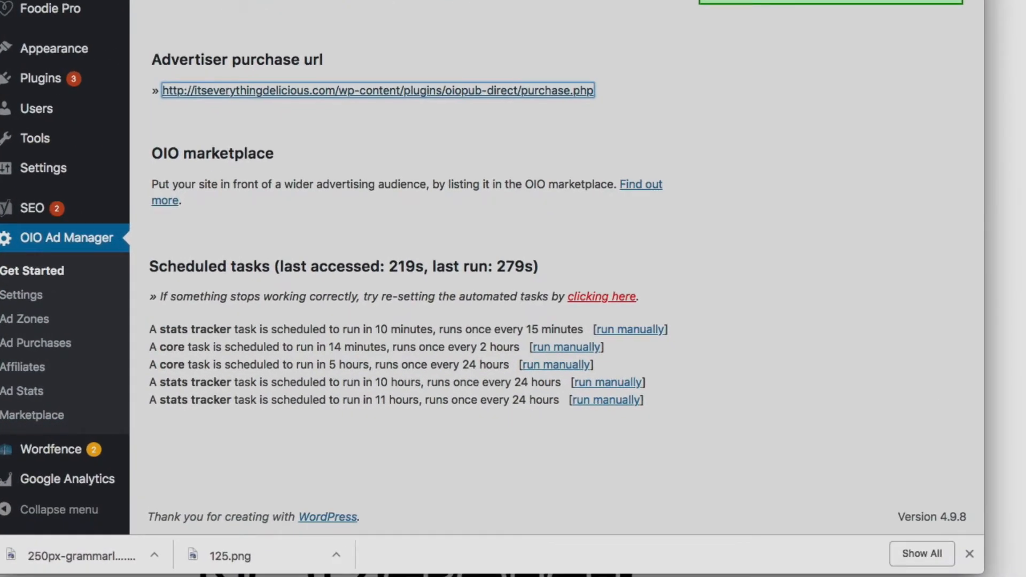
# Examine the ad spots along the blog homepage's sidebar, including the 300x250, 125x125 and 300x600 placements
pyautogui.click(254, 344)
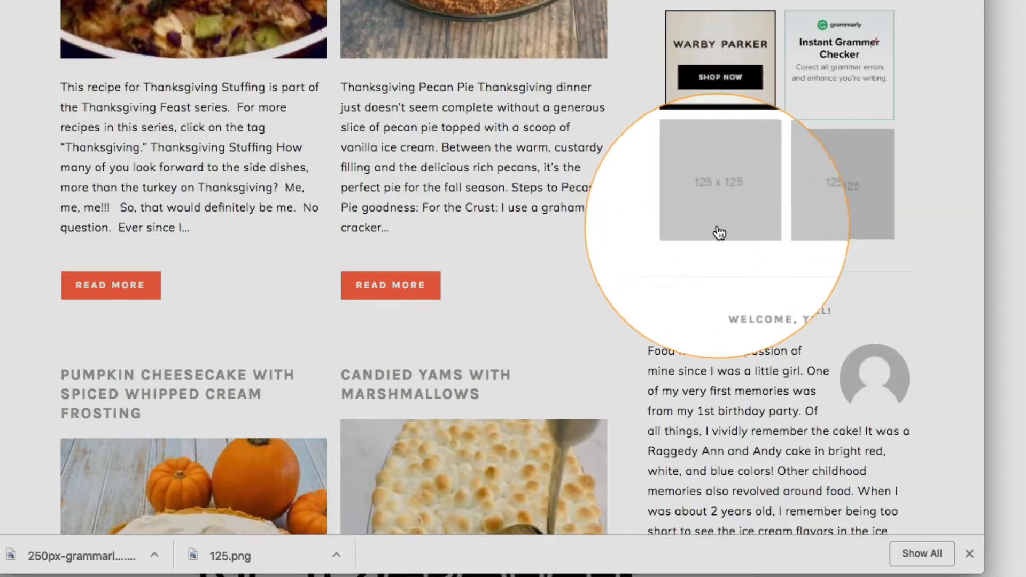
pyautogui.scroll(10, 589, 252)
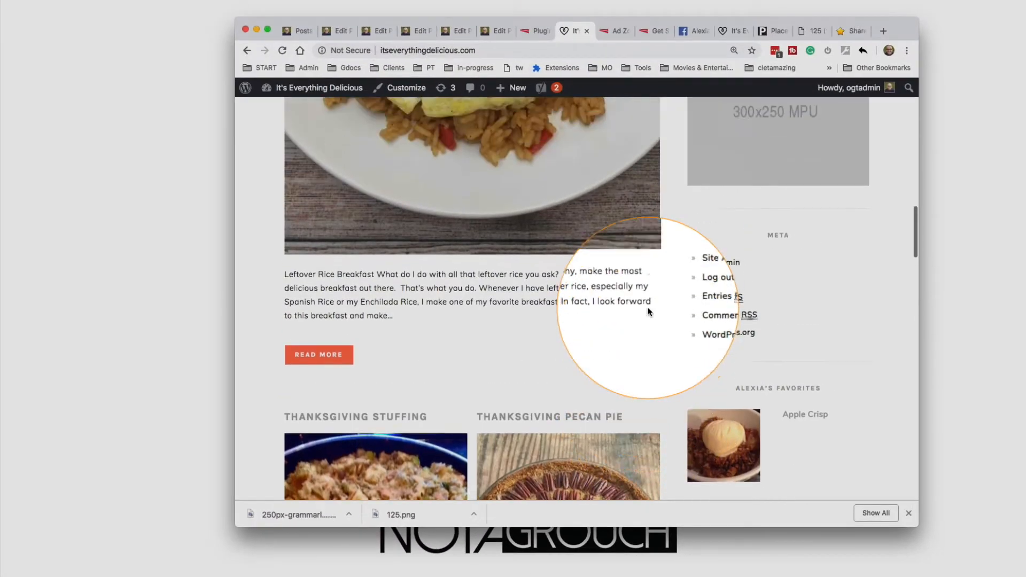
pyautogui.scroll(8, 647, 307)
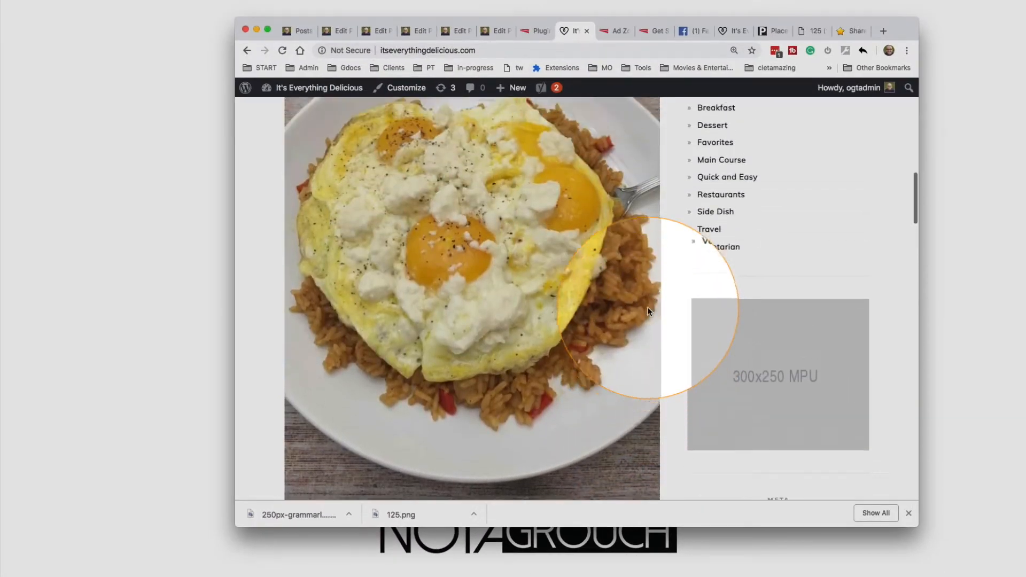
pyautogui.scroll(-5, 650, 312)
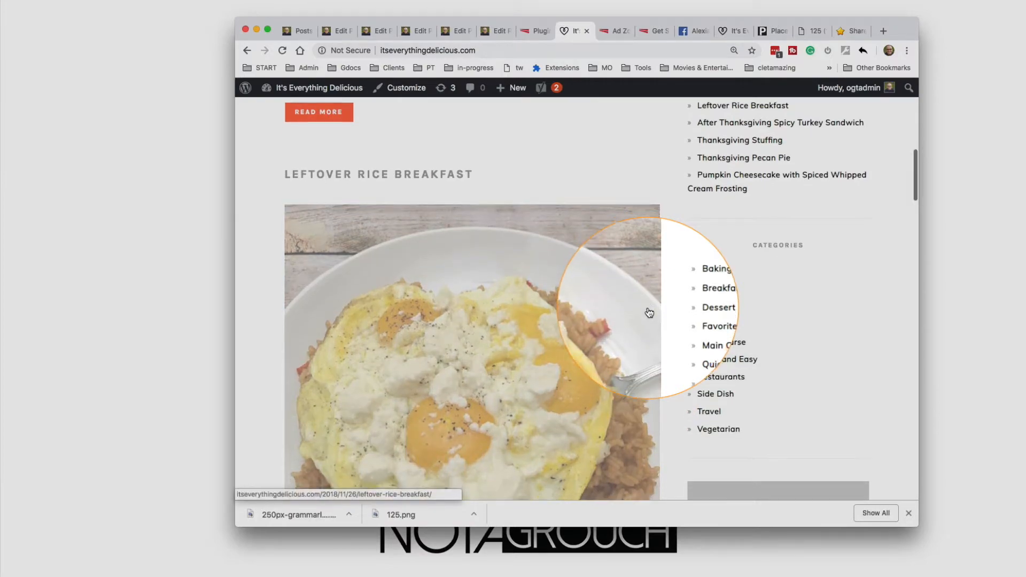
pyautogui.scroll(-15, 650, 312)
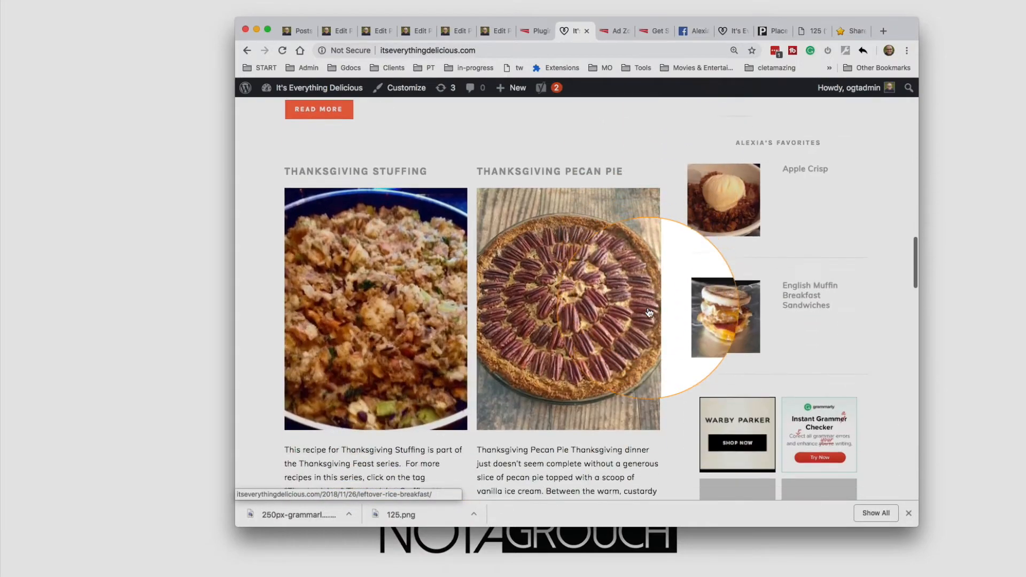
pyautogui.scroll(1, 649, 313)
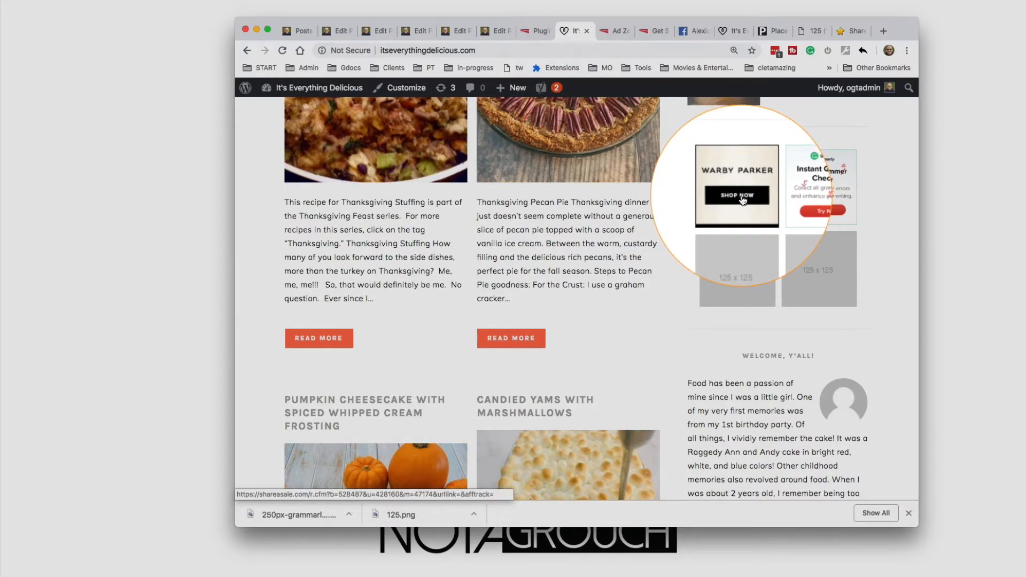
pyautogui.scroll(-9, 742, 200)
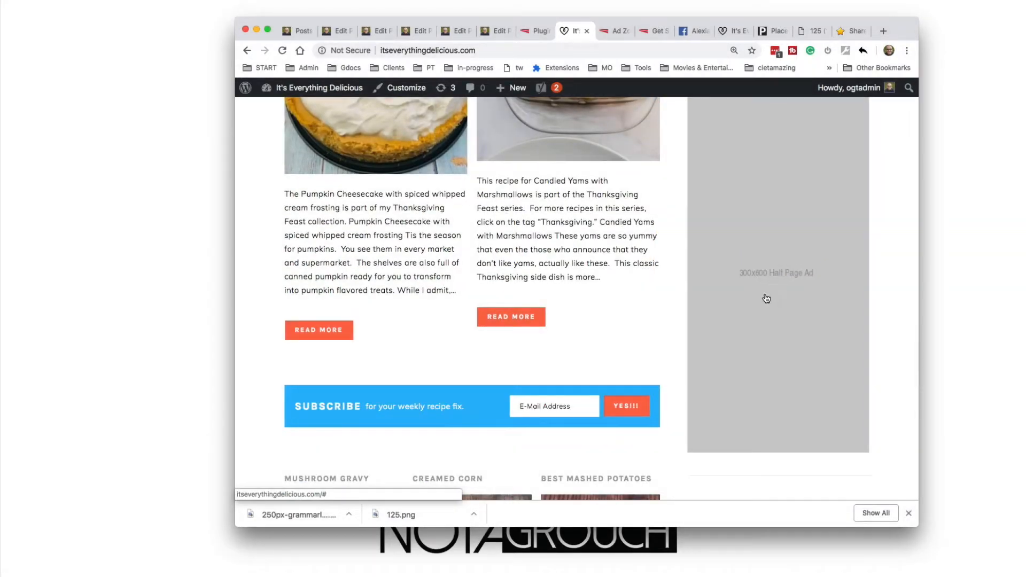
pyautogui.scroll(2, 777, 268)
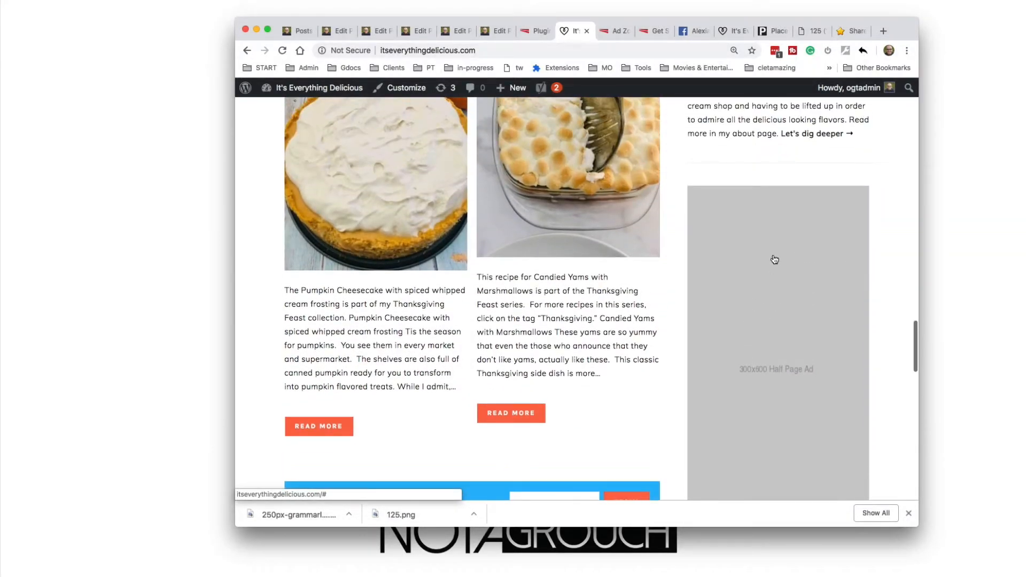
pyautogui.scroll(-2, 755, 271)
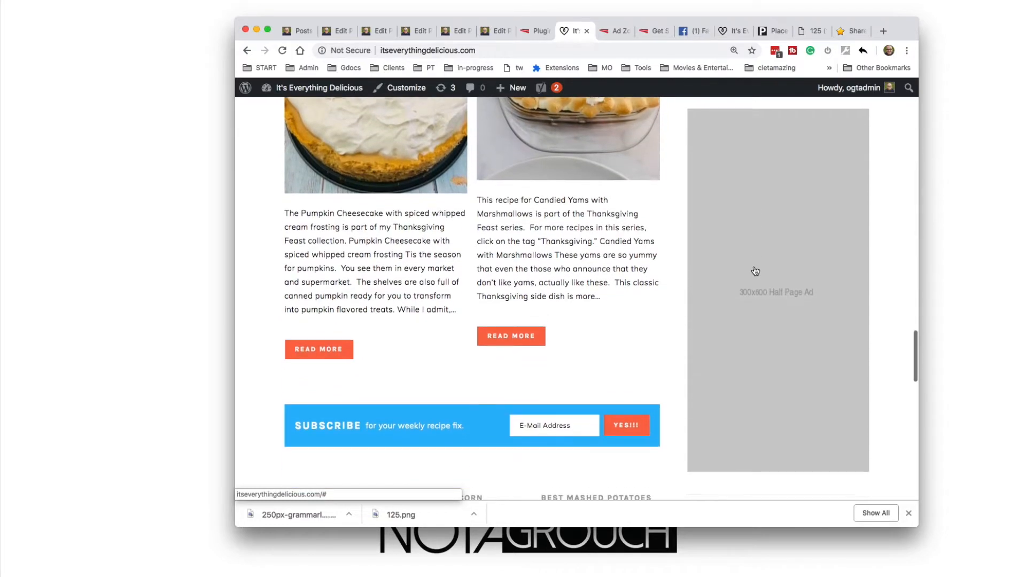
pyautogui.scroll(8, 755, 271)
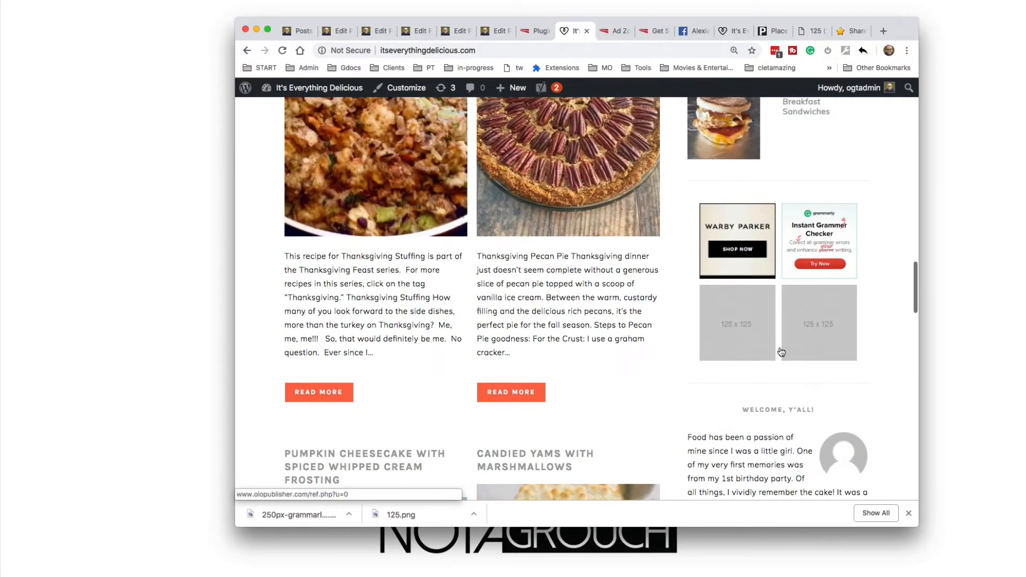
# Review the 125x125 zone's advanced settings and default ad entries in OIO Ad Manager, then return to the main Ad Zones page
pyautogui.click(615, 31)
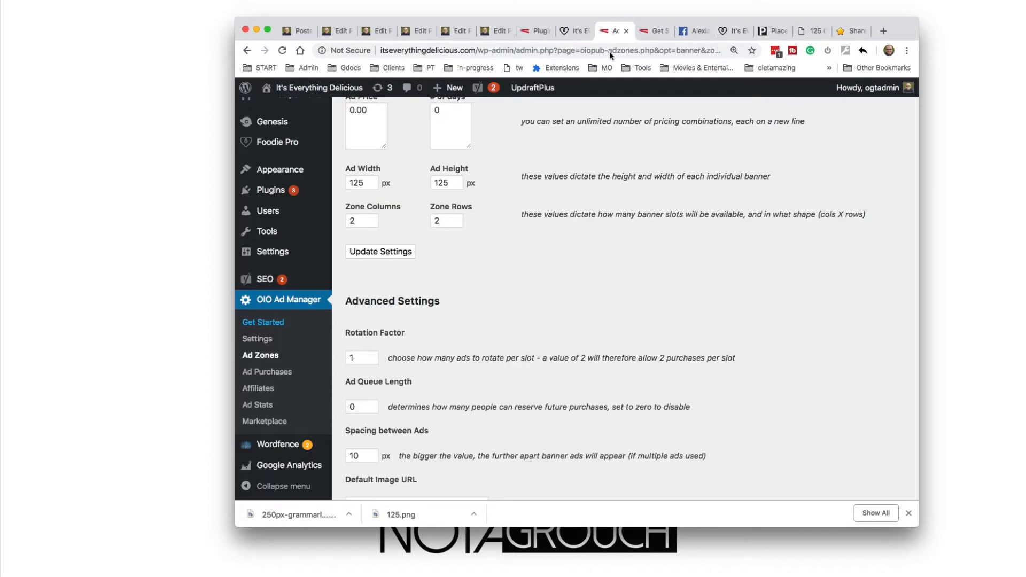
pyautogui.scroll(-10, 480, 267)
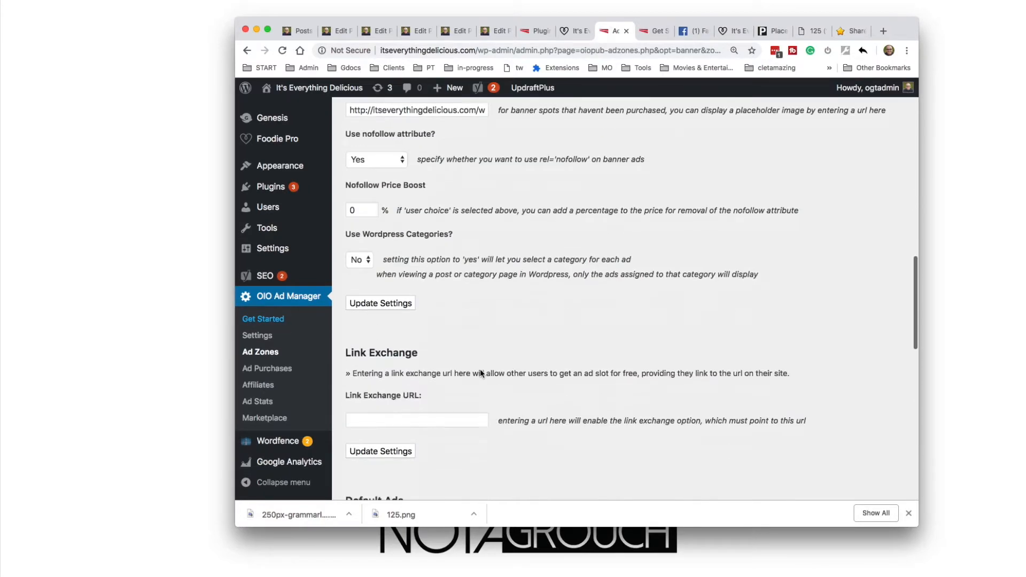
pyautogui.scroll(-8, 480, 369)
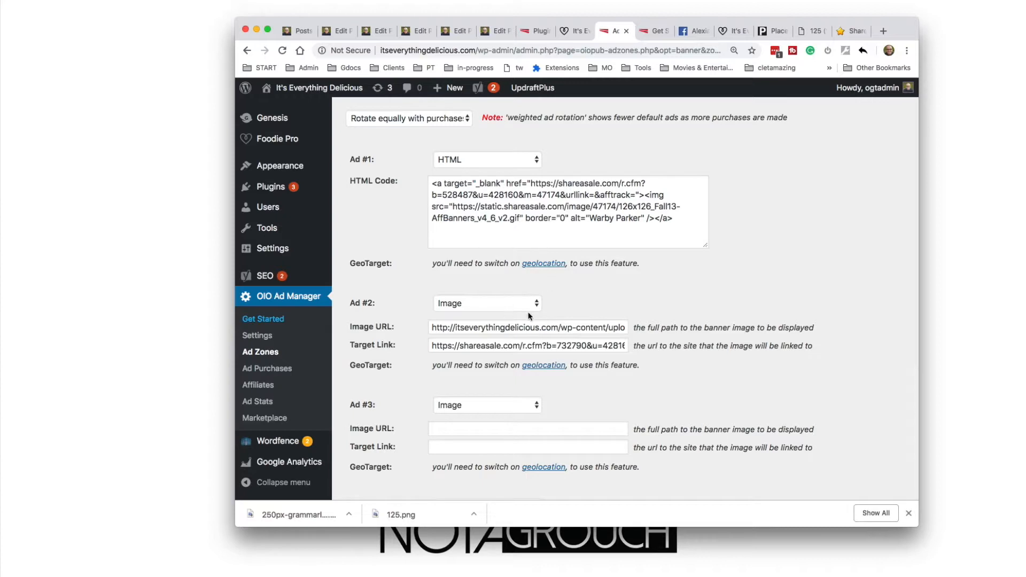
pyautogui.scroll(-3, 530, 145)
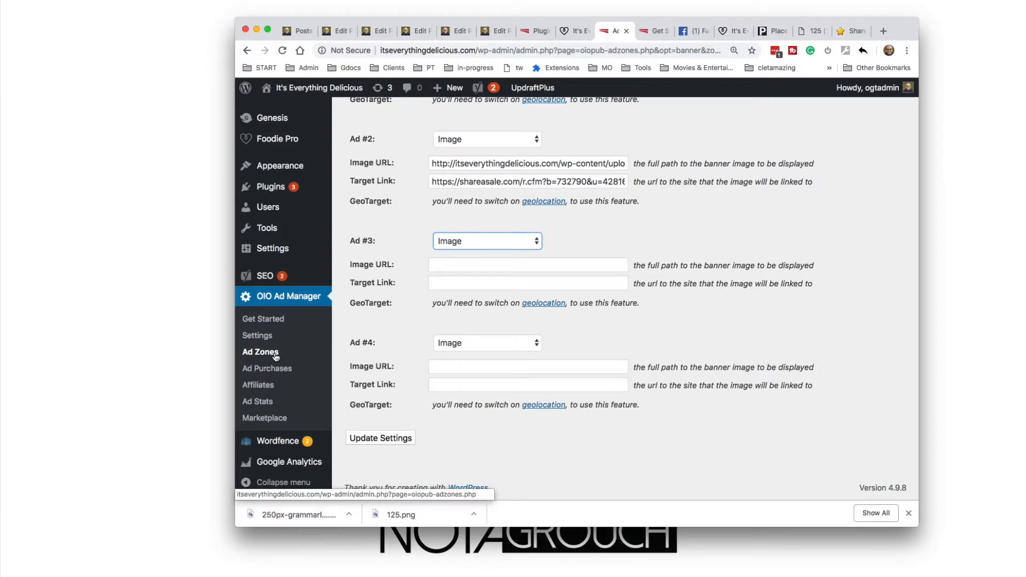
pyautogui.scroll(1, 276, 357)
pyautogui.scroll(-3, 272, 362)
pyautogui.scroll(2, 278, 420)
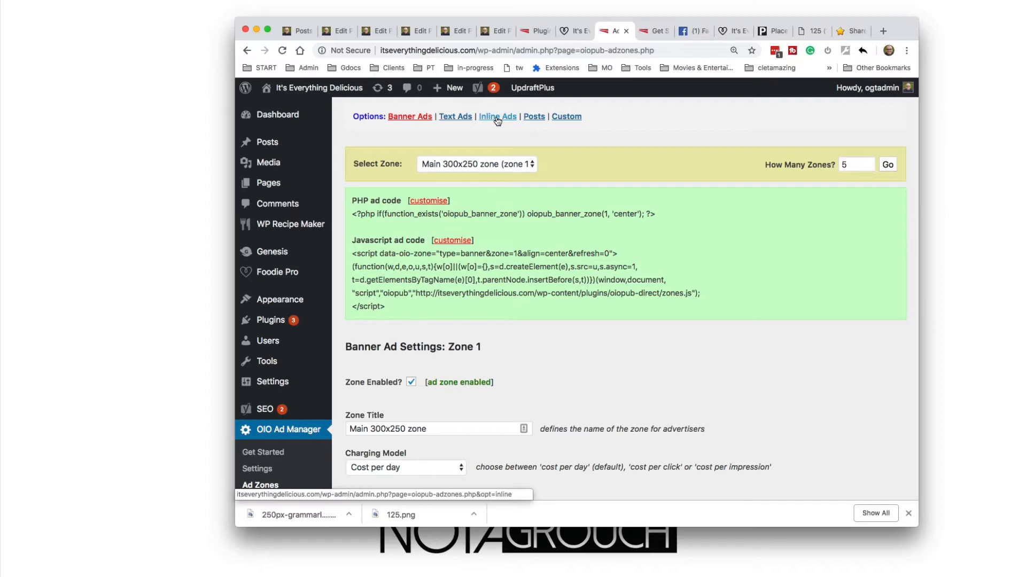
# Open the inline ad settings and review their basic and advanced options
pyautogui.click(497, 117)
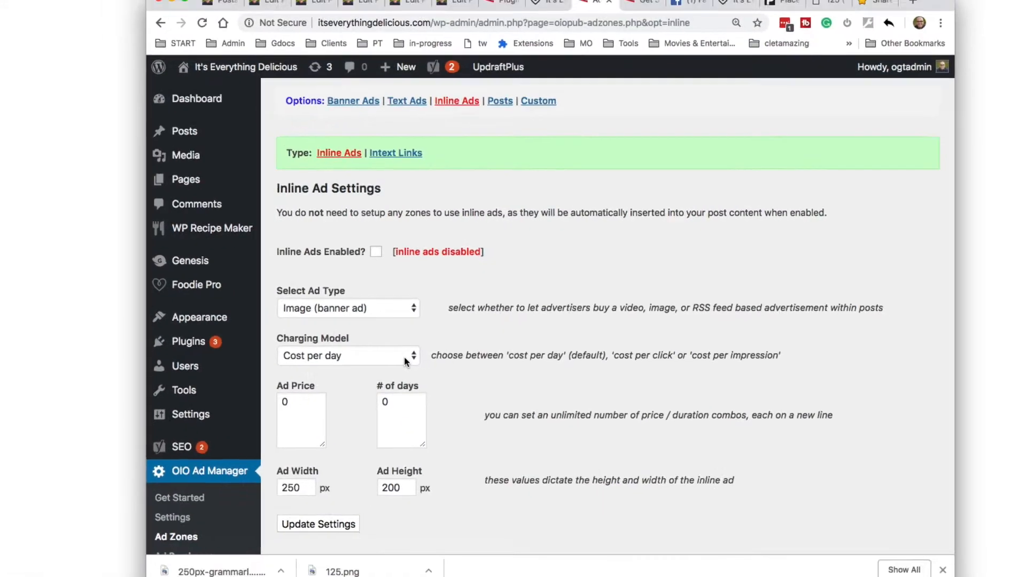
pyautogui.scroll(-5, 454, 334)
pyautogui.scroll(-5, 453, 334)
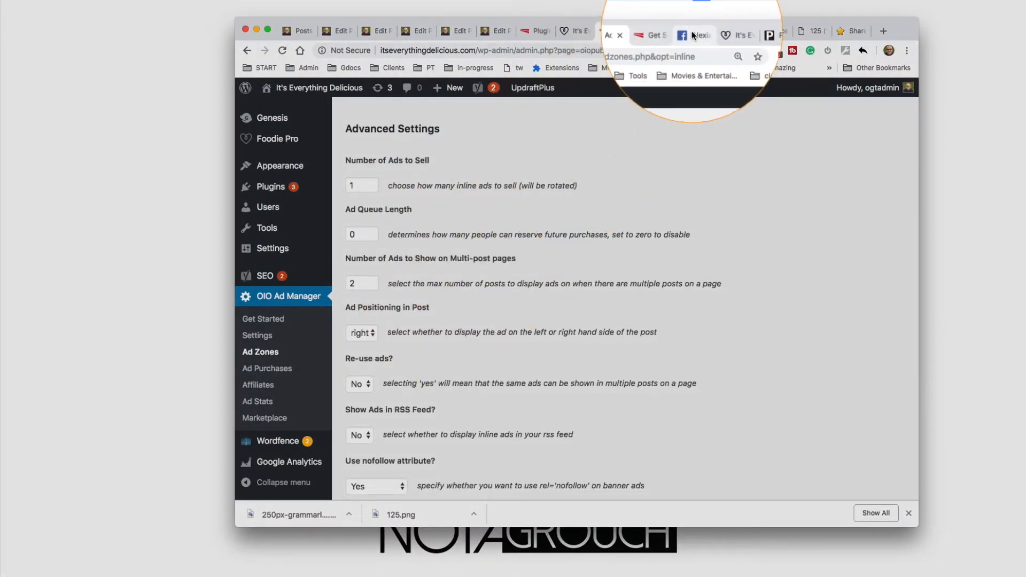
# Open the Leftover Rice Breakfast post from the blog homepage to view the content where inline ads would appear
pyautogui.click(733, 32)
pyautogui.scroll(4, 569, 211)
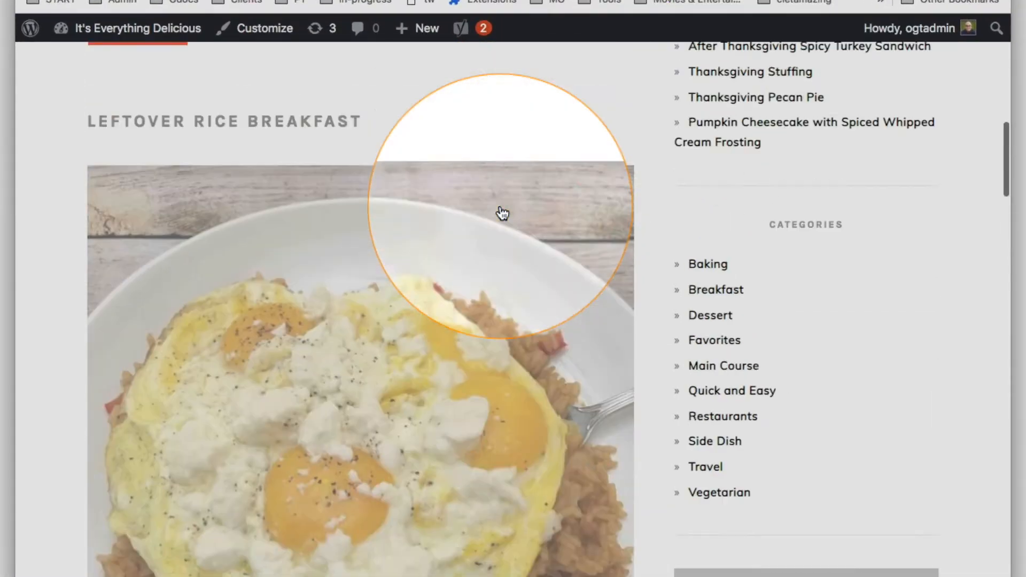
pyautogui.scroll(4, 332, 314)
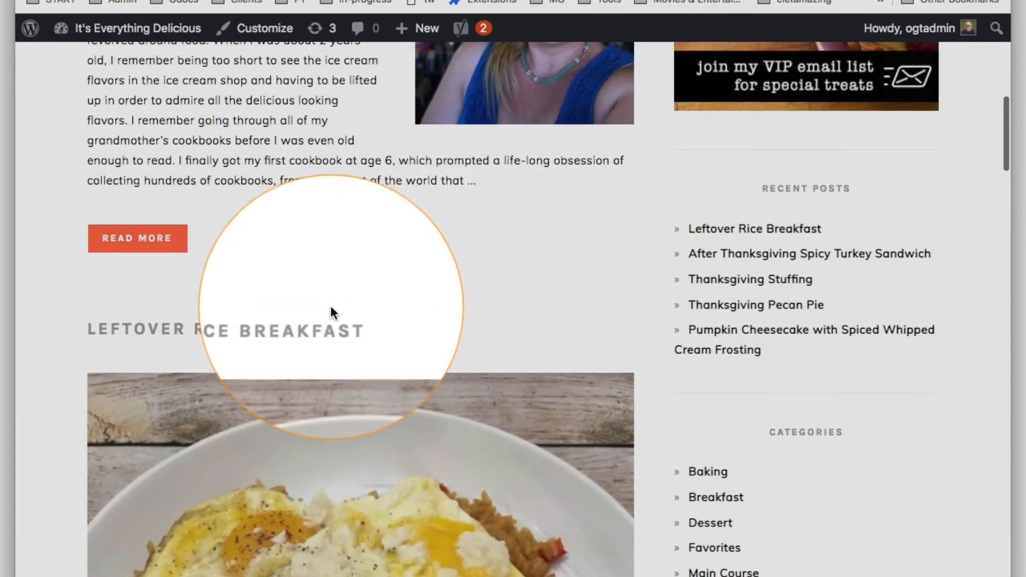
pyautogui.click(312, 331)
pyautogui.scroll(-8, 312, 332)
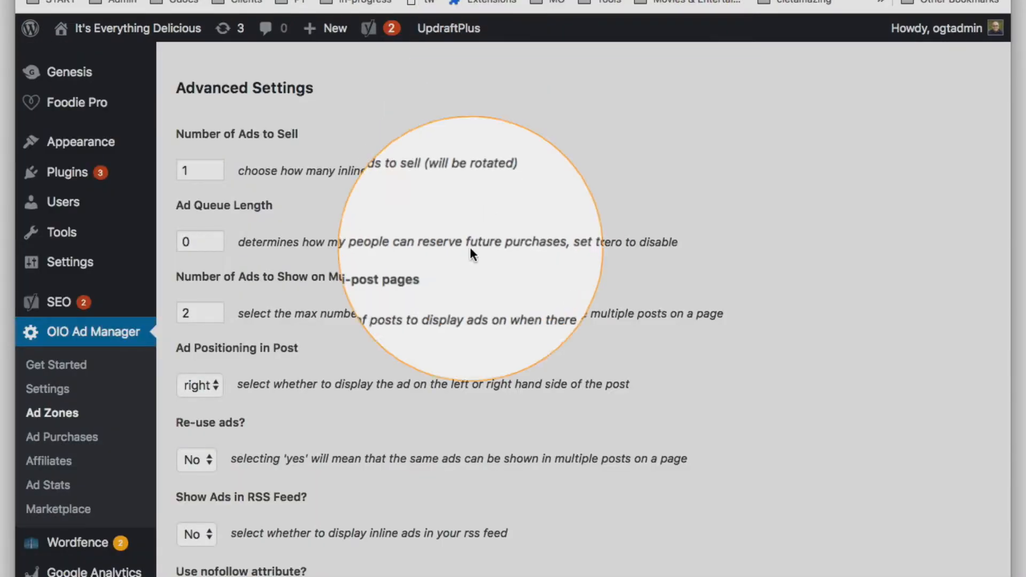
# Review the inline ads' advanced settings and Default Ads section, choosing HTML as the type for Ad #1
pyautogui.scroll(-1, 464, 284)
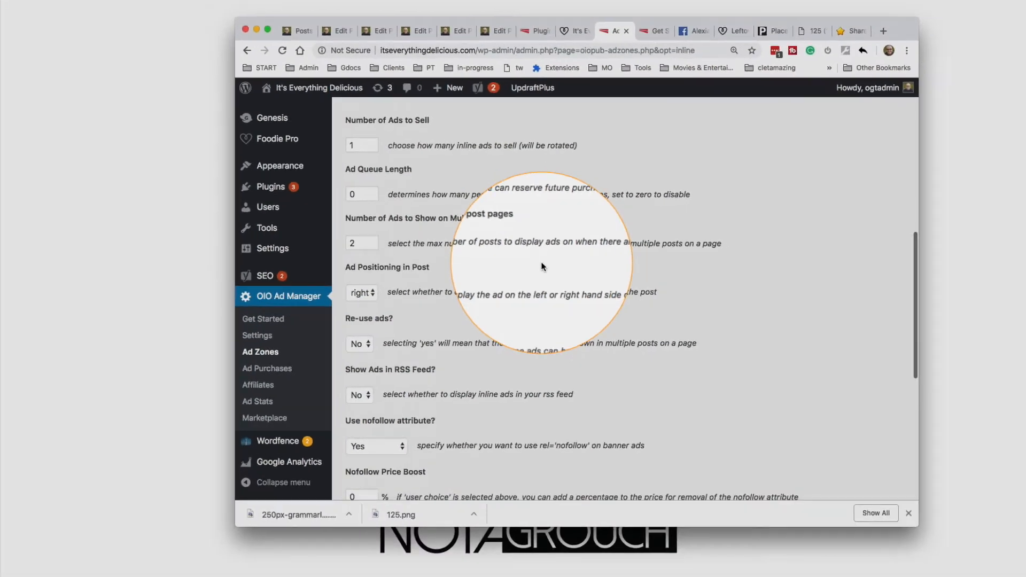
pyautogui.scroll(-5, 541, 266)
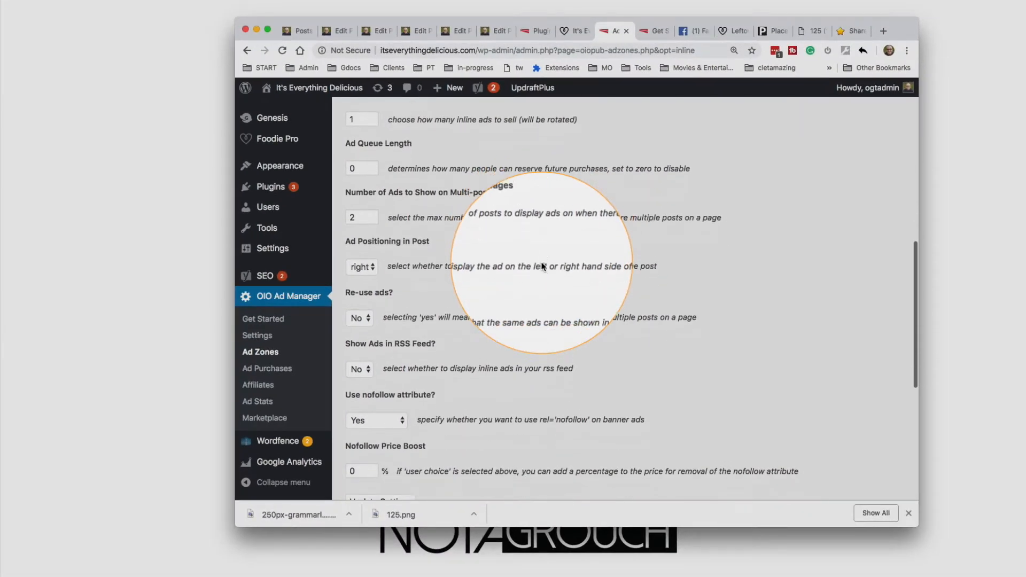
pyautogui.scroll(-5, 541, 266)
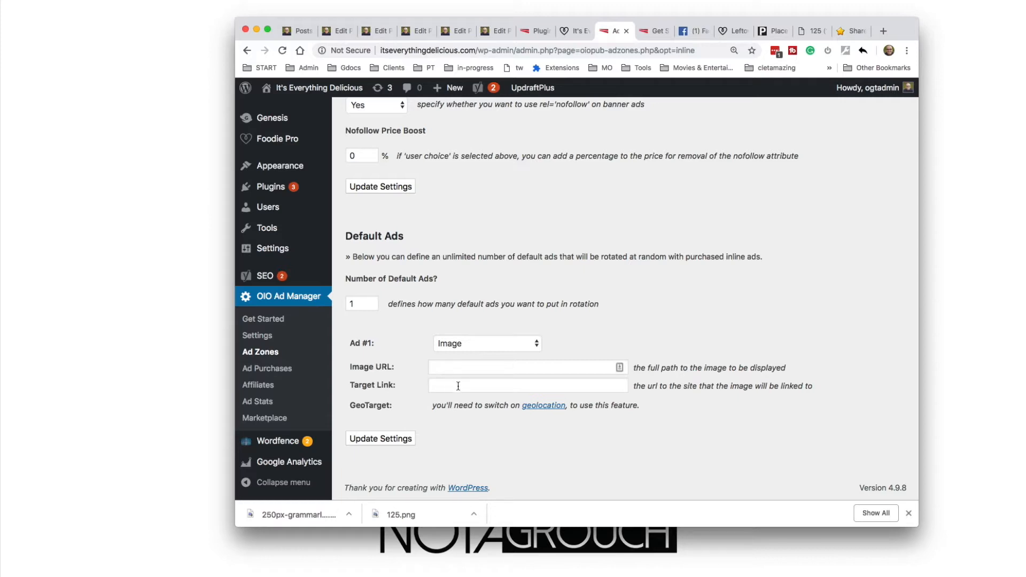
pyautogui.click(459, 344)
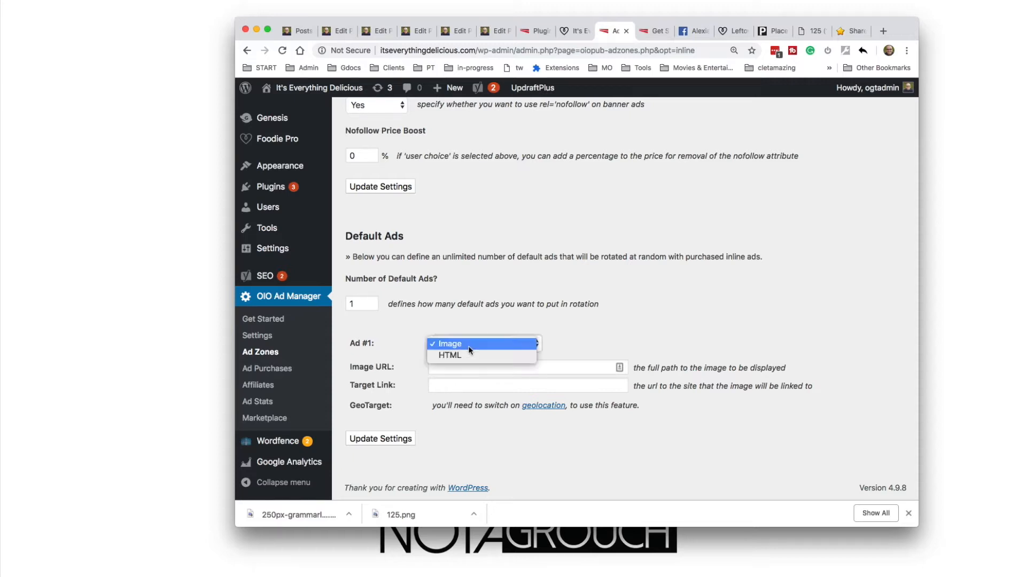
pyautogui.click(457, 355)
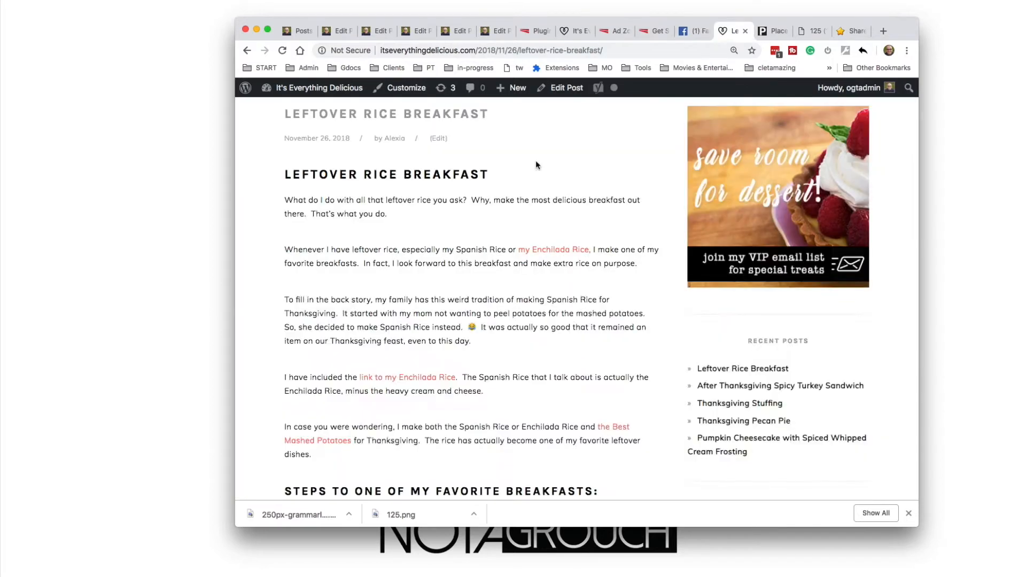
# Review the Text Ads settings for Zone 1, from its ad code and pricing to its advanced options and default ad
pyautogui.scroll(5, 535, 160)
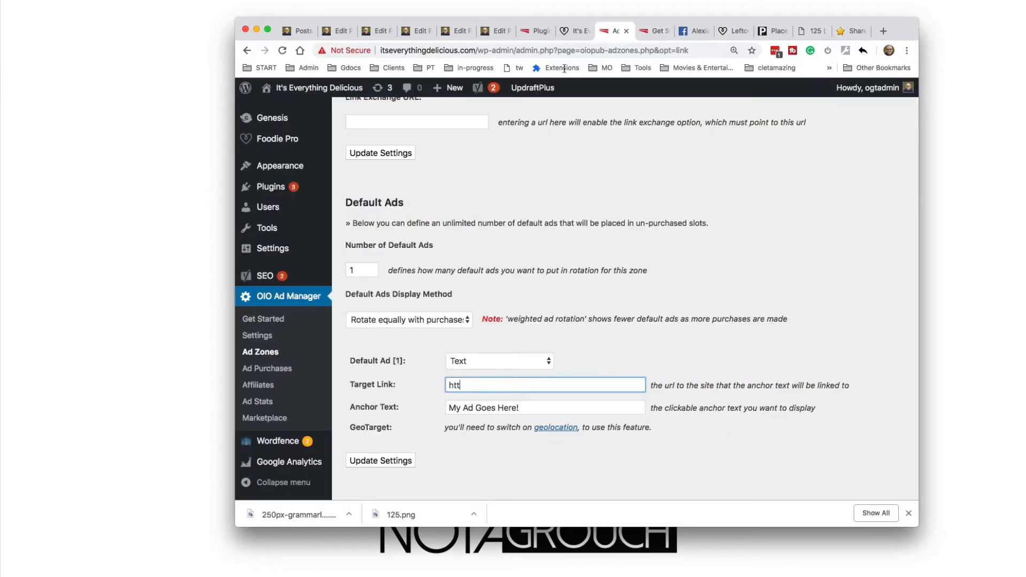
pyautogui.scroll(15, 466, 161)
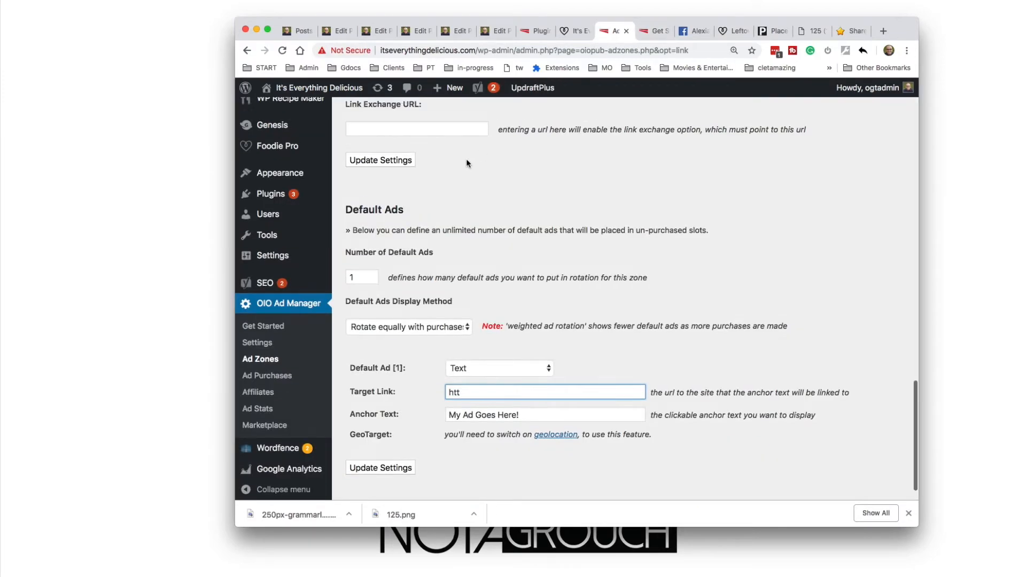
pyautogui.scroll(3, 466, 158)
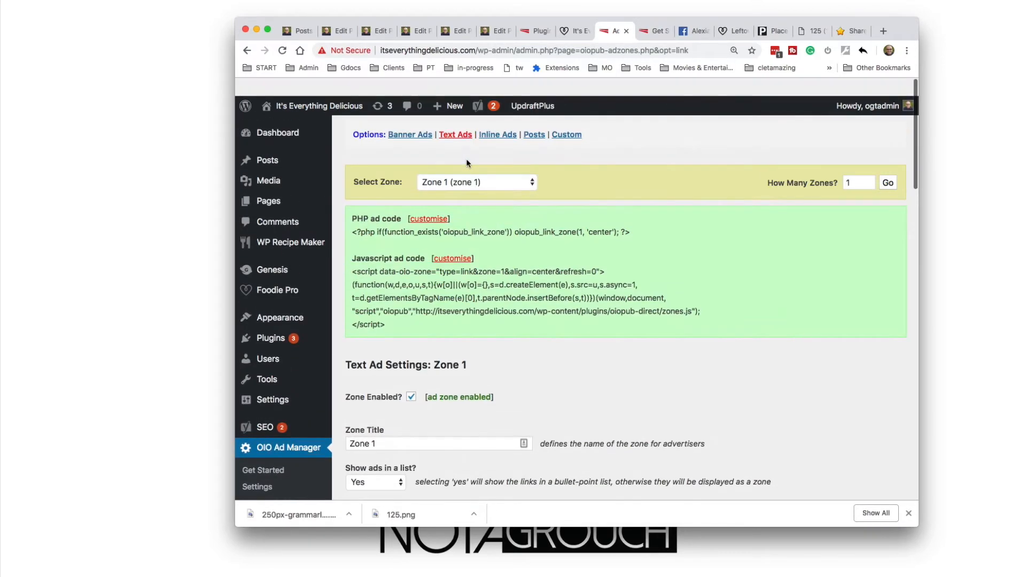
pyautogui.scroll(-6, 296, 443)
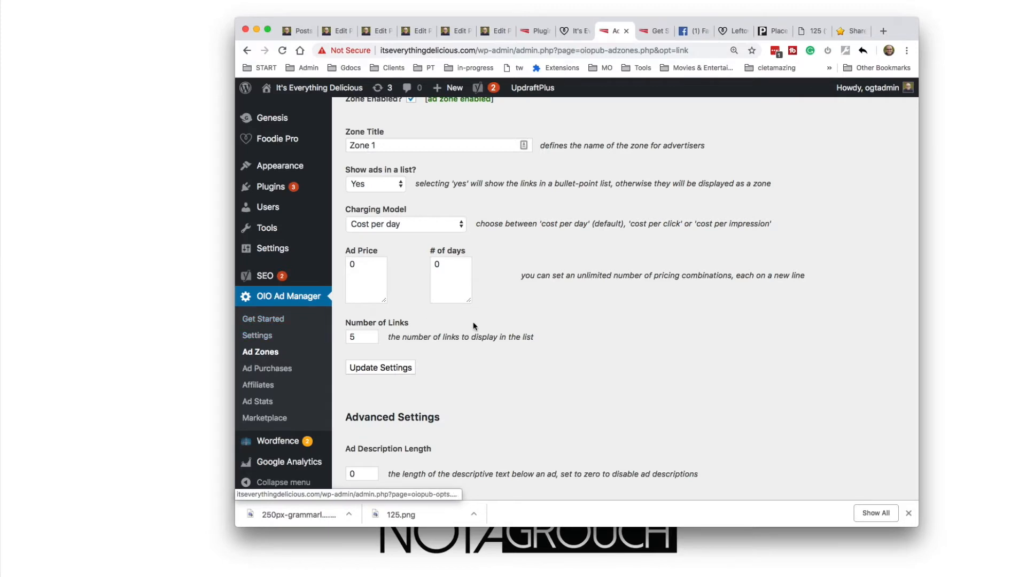
pyautogui.scroll(6, 473, 322)
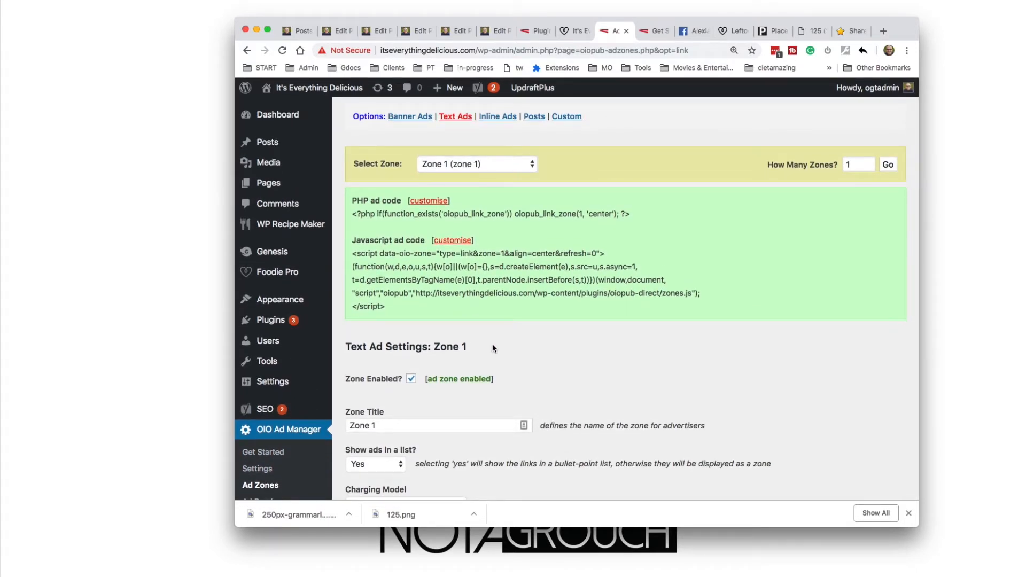
pyautogui.scroll(-15, 492, 345)
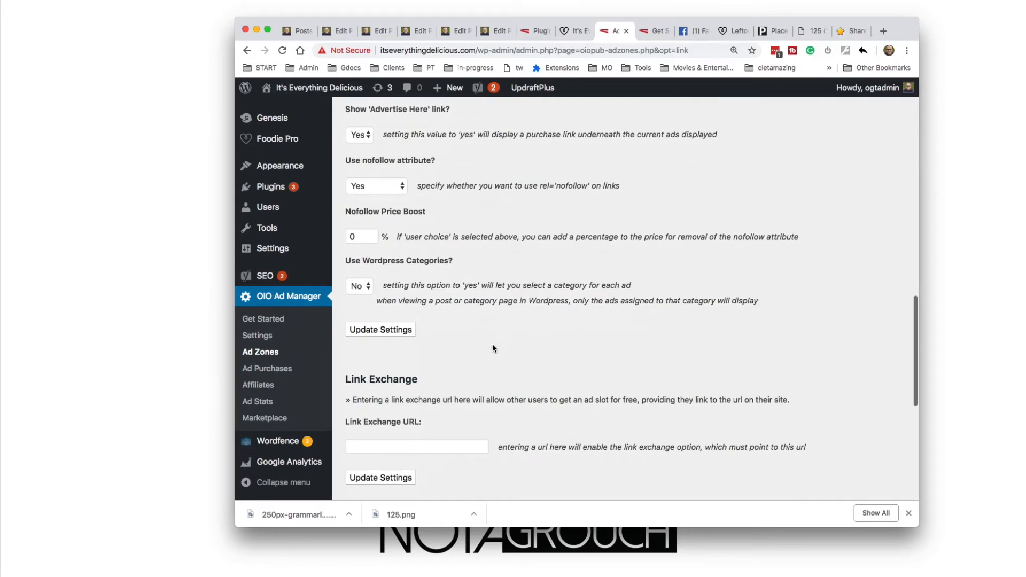